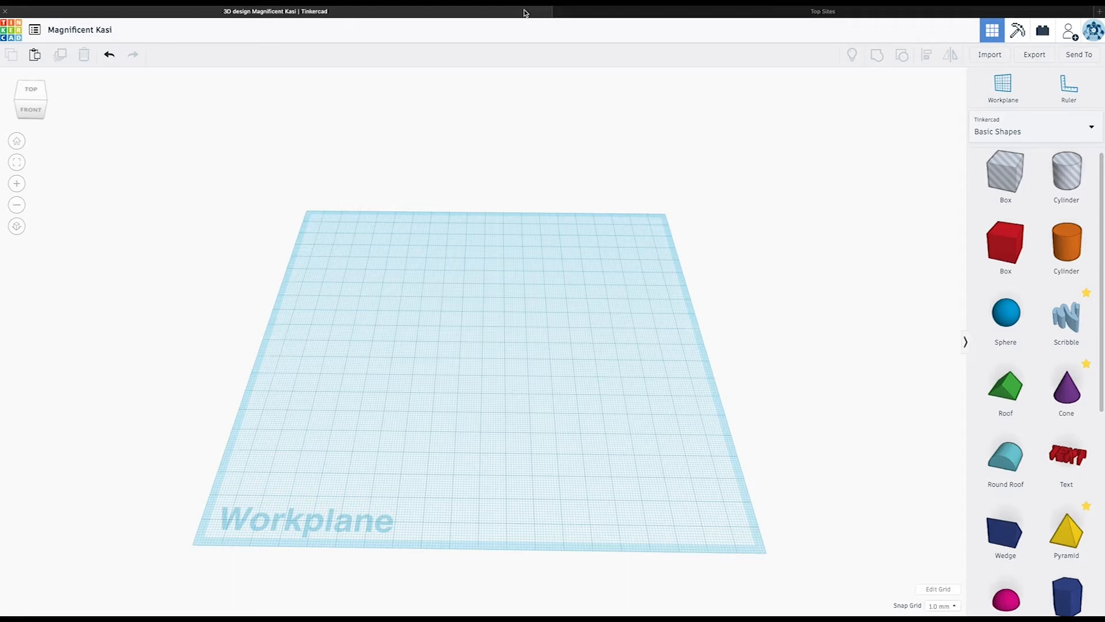
Switch to the other browser tab and search the web for "style de lunettes"
left_click(612, 17)
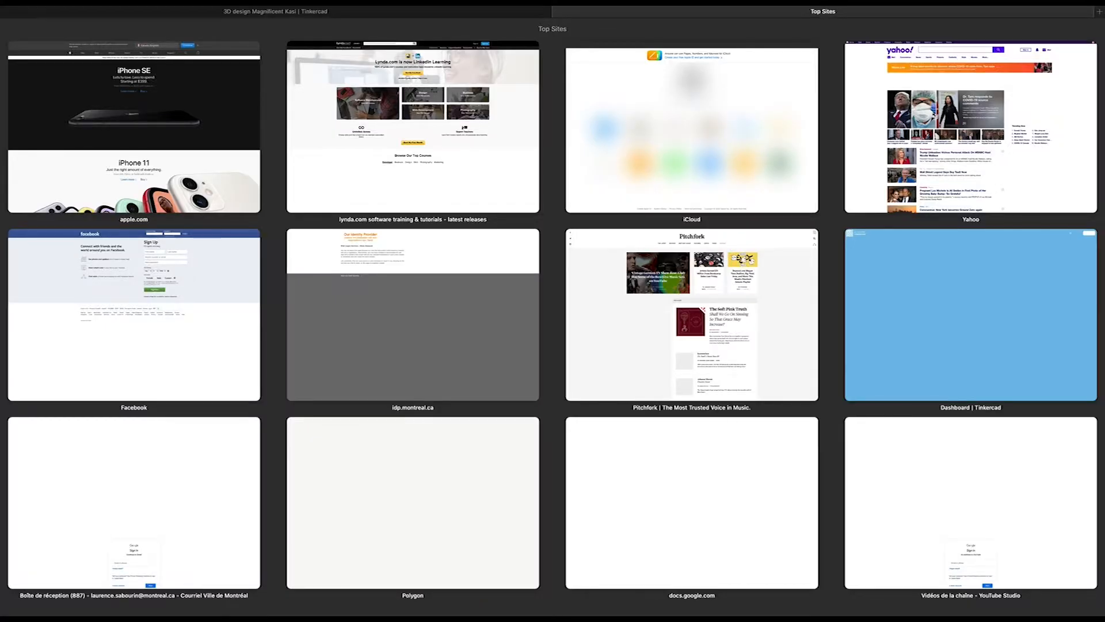
type("style")
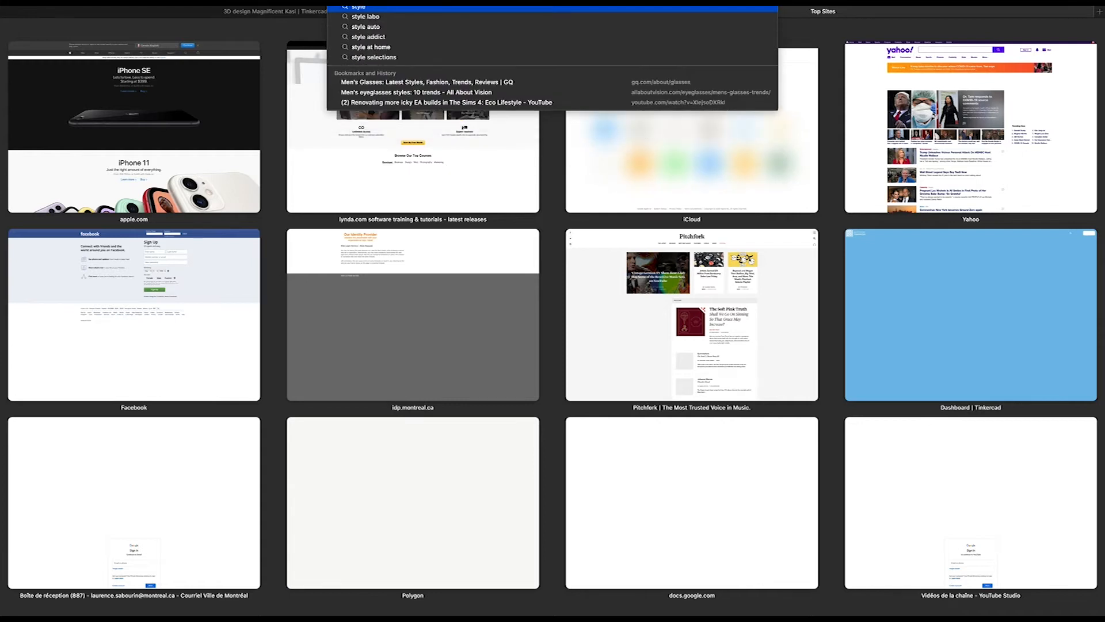
type(" de lunettes")
key("Return")
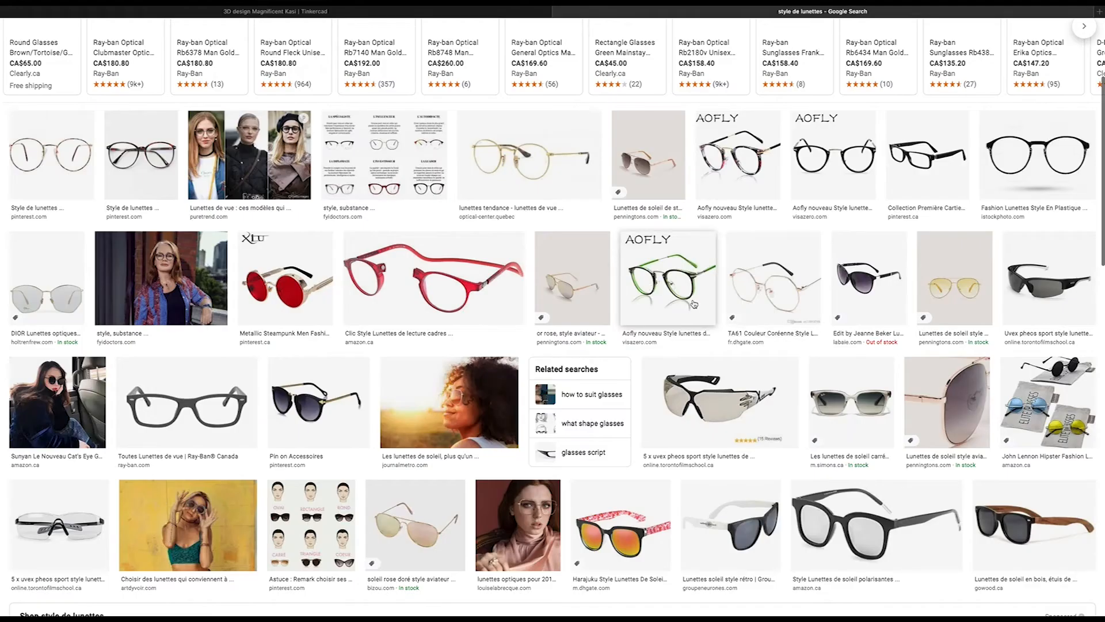
Browse the glasses image results to examine different frame shapes and styles for inspiration
scroll(700, 362, "down", 2)
scroll(701, 361, "down", 5)
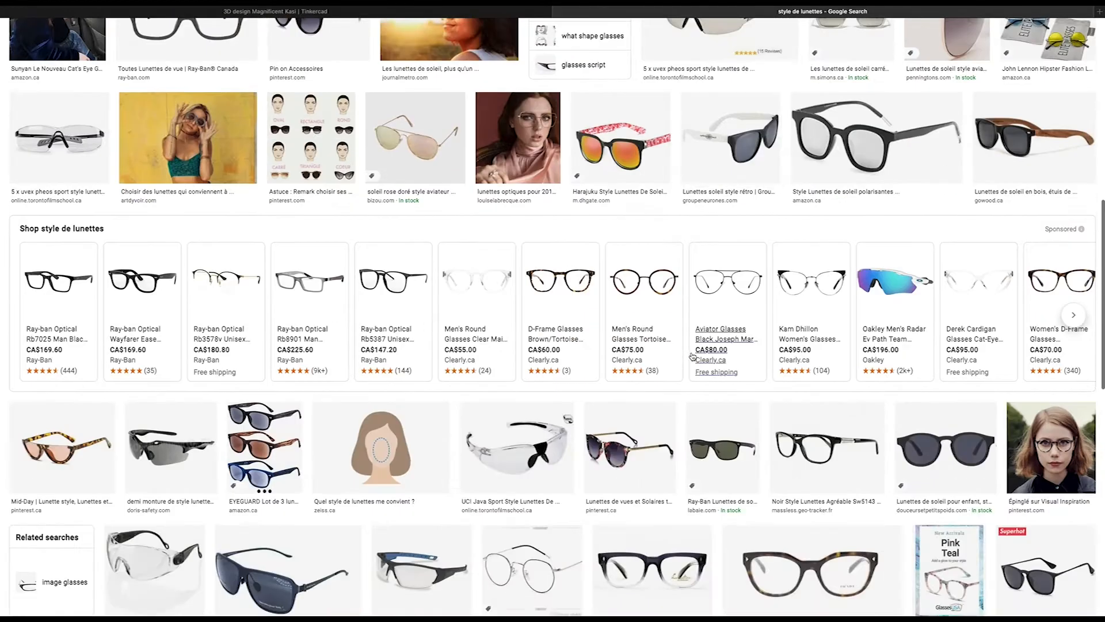
scroll(693, 357, "down", 4)
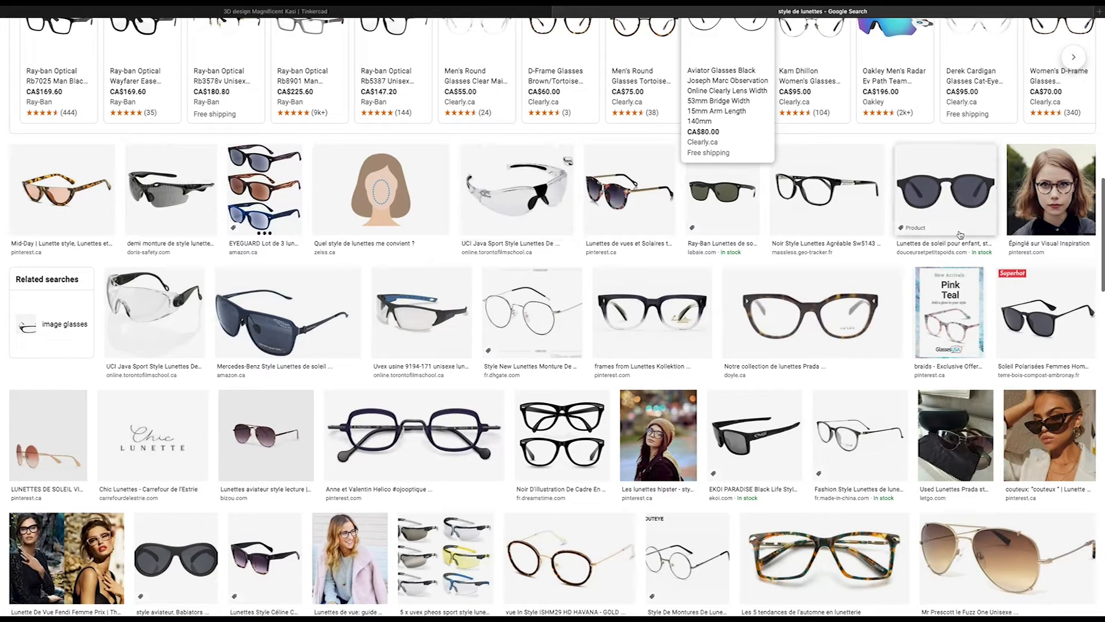
scroll(987, 226, "down", 3)
scroll(893, 248, "down", 3)
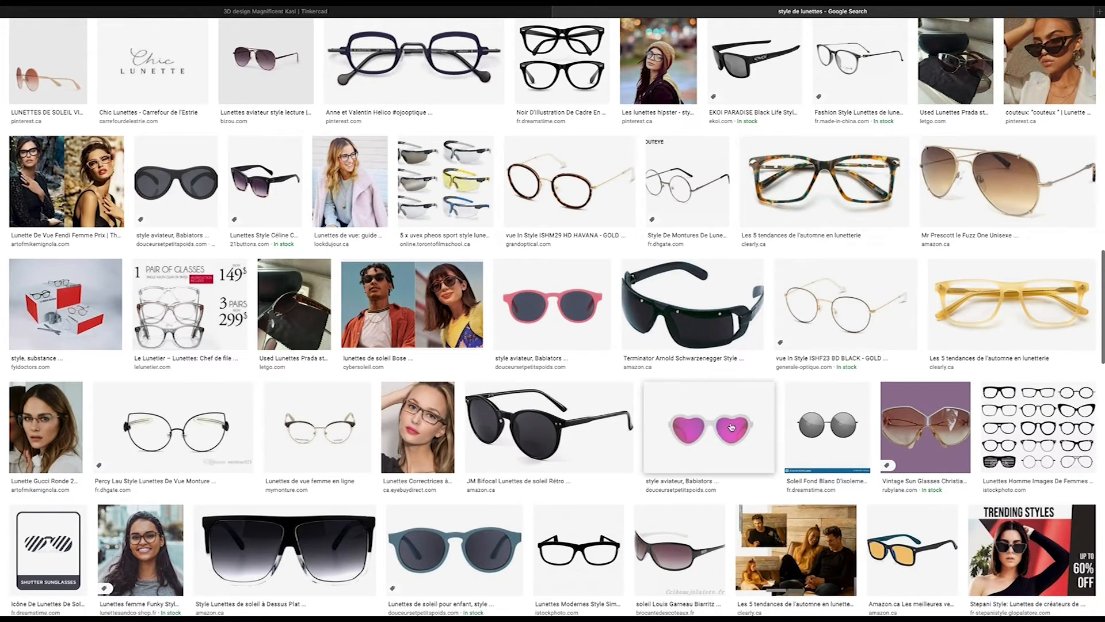
scroll(736, 408, "down", 2)
scroll(736, 408, "down", 1)
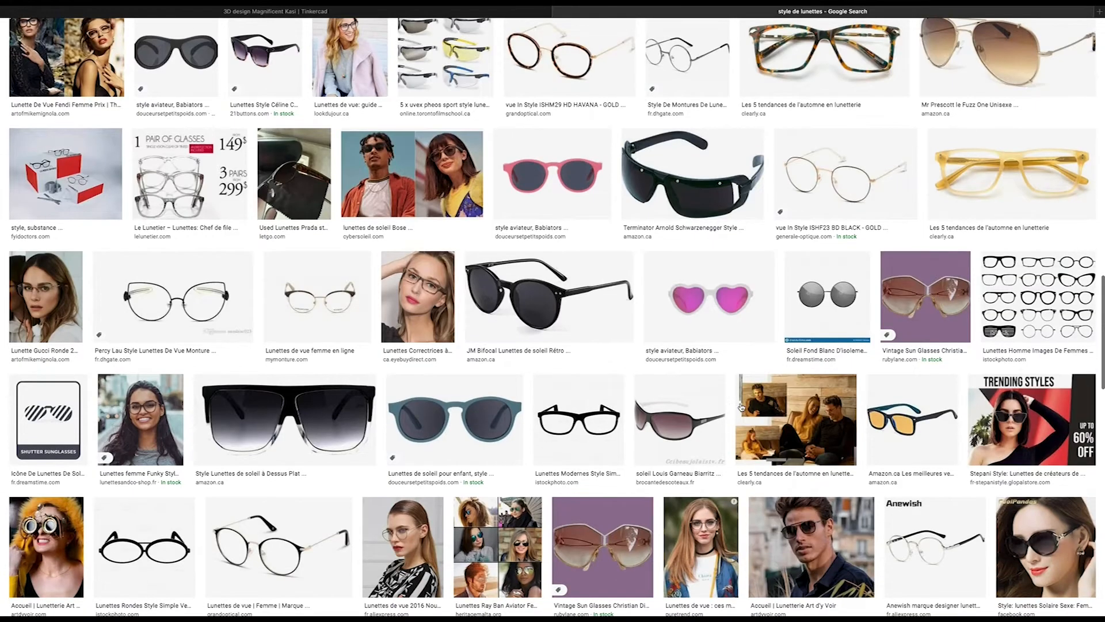
scroll(737, 408, "up", 10)
scroll(741, 408, "up", 8)
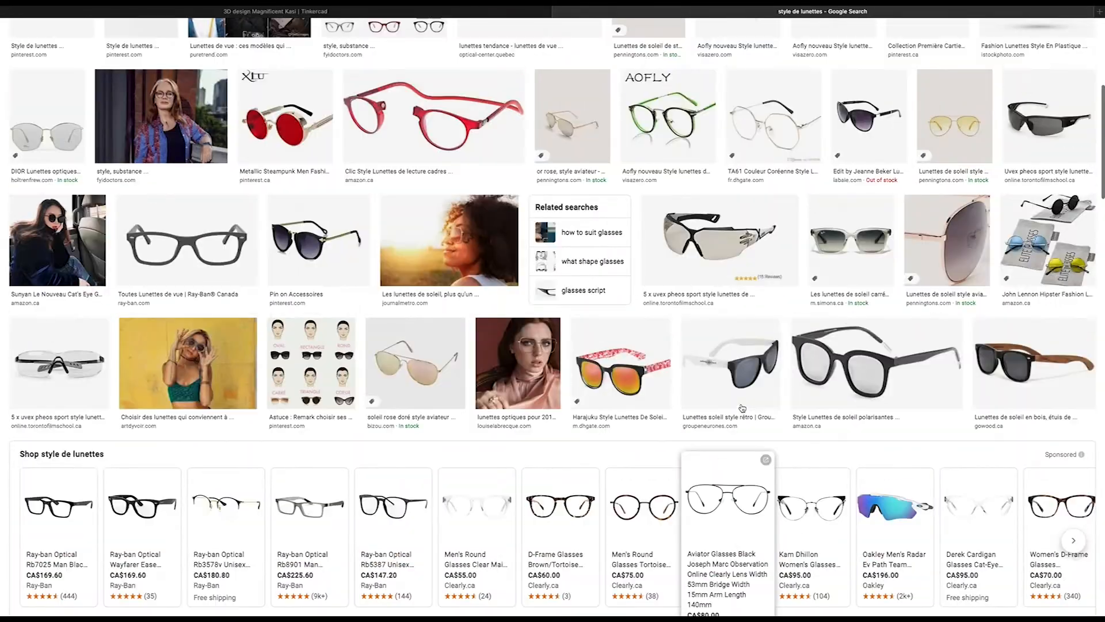
scroll(742, 408, "up", 6)
Return to the Tinkercad design and rename it "Lunettes lolo"
left_click(68, 29)
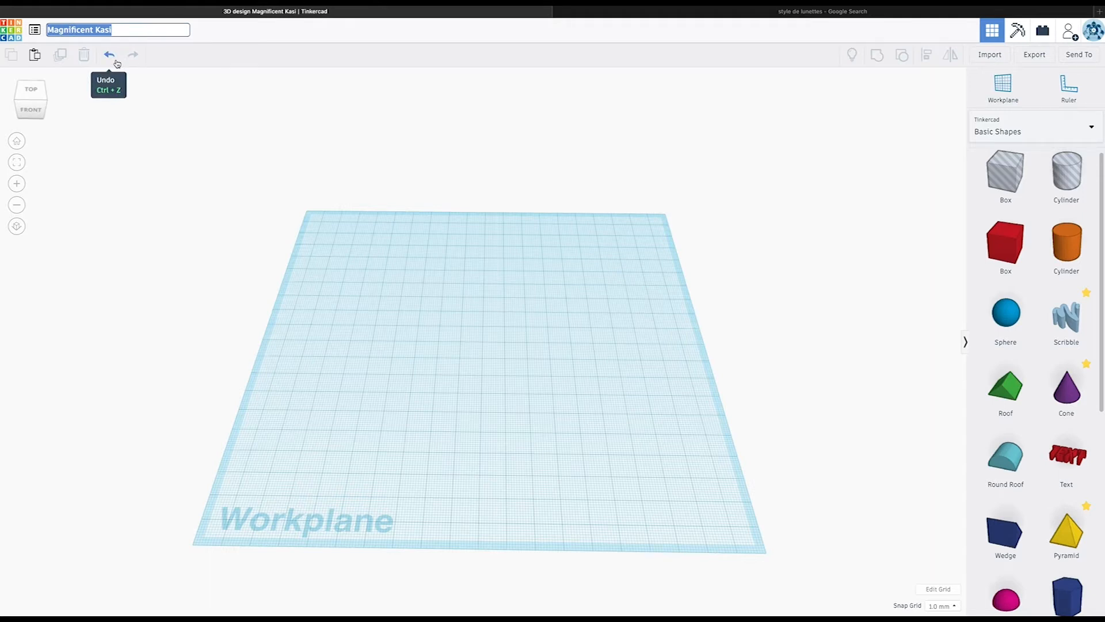
type("Lunettes")
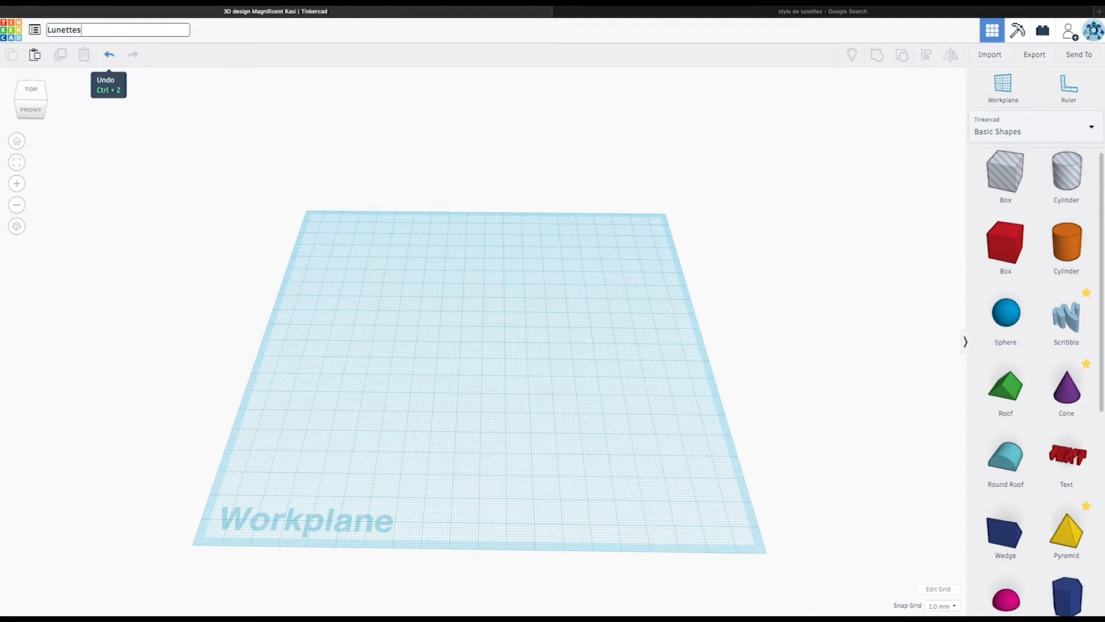
type(" lolol")
key("BackSpace")
key("Return")
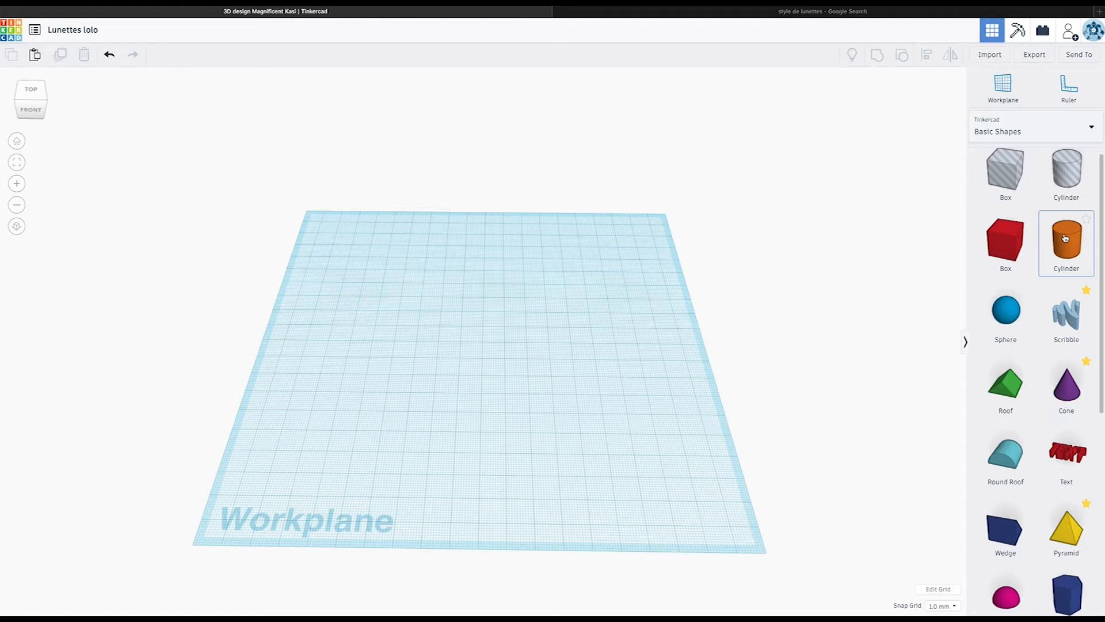
Place a solid cylinder on the left half of the workplane and set its sides to 64
left_click_drag(1065, 238, 363, 374)
left_click_drag(883, 177, 919, 177)
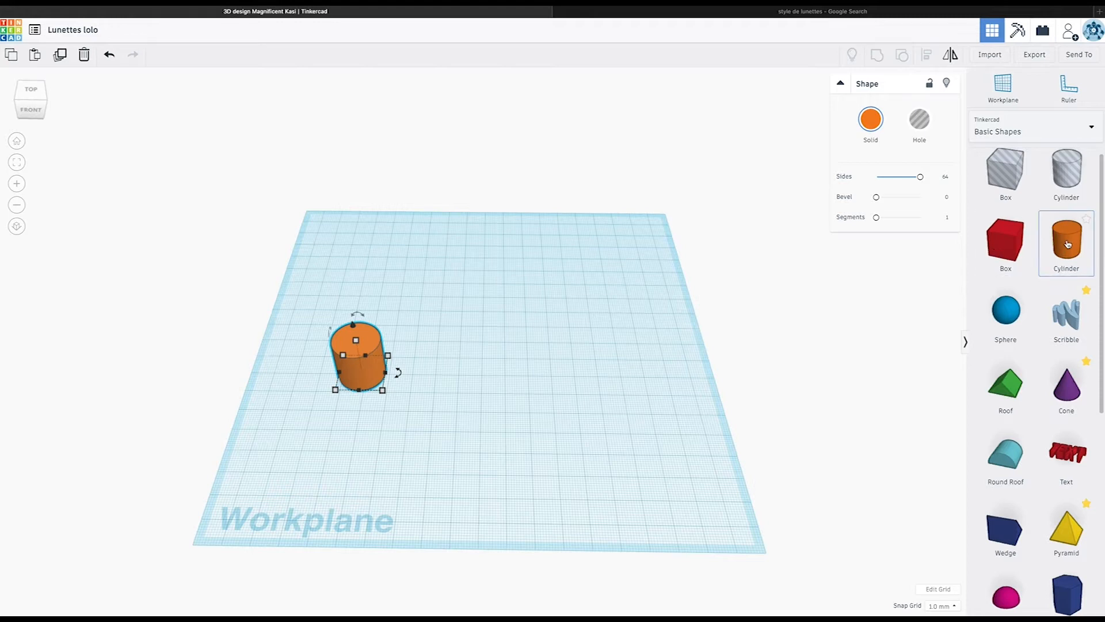
scroll(495, 329, "up", 1)
scroll(375, 398, "down", 2)
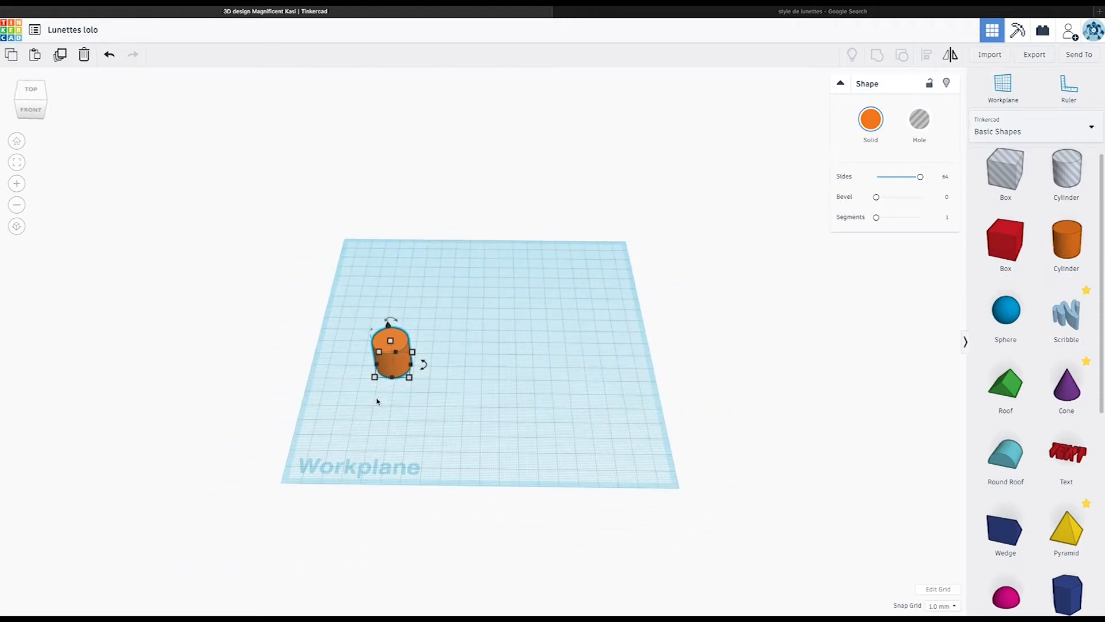
scroll(377, 399, "up", 6)
scroll(377, 401, "down", 5)
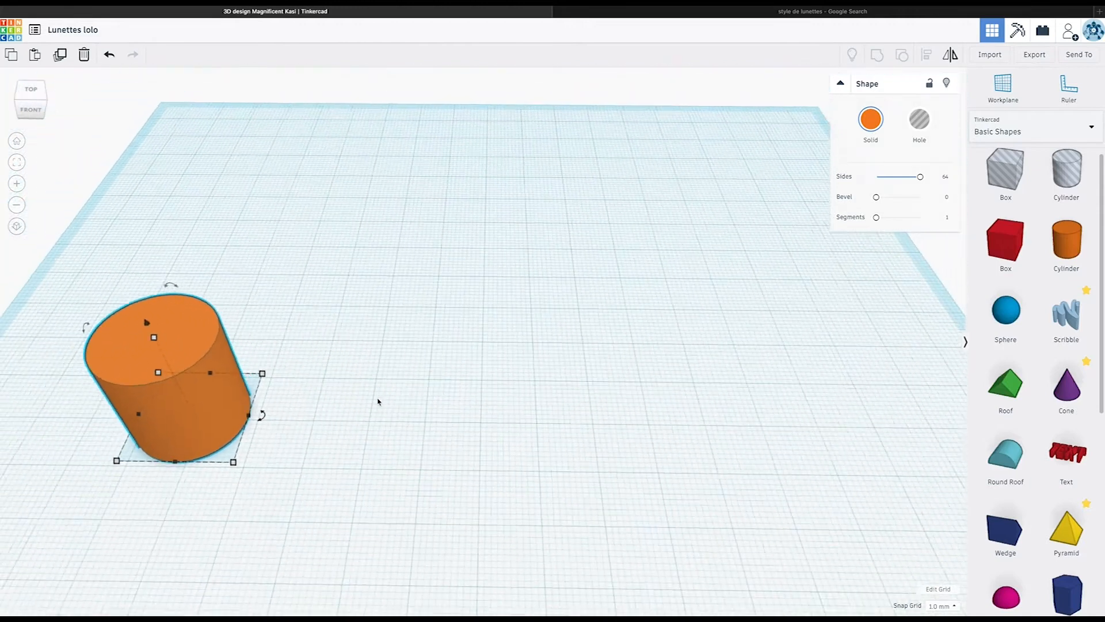
right_click_drag(377, 401, 366, 383)
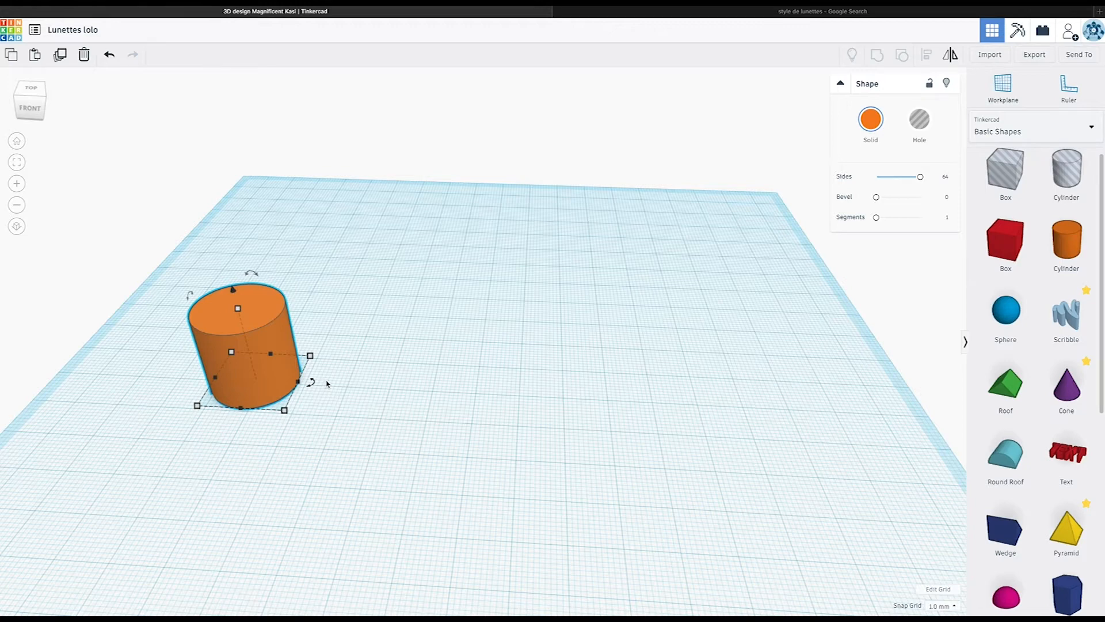
middle_click_drag(291, 427, 474, 414)
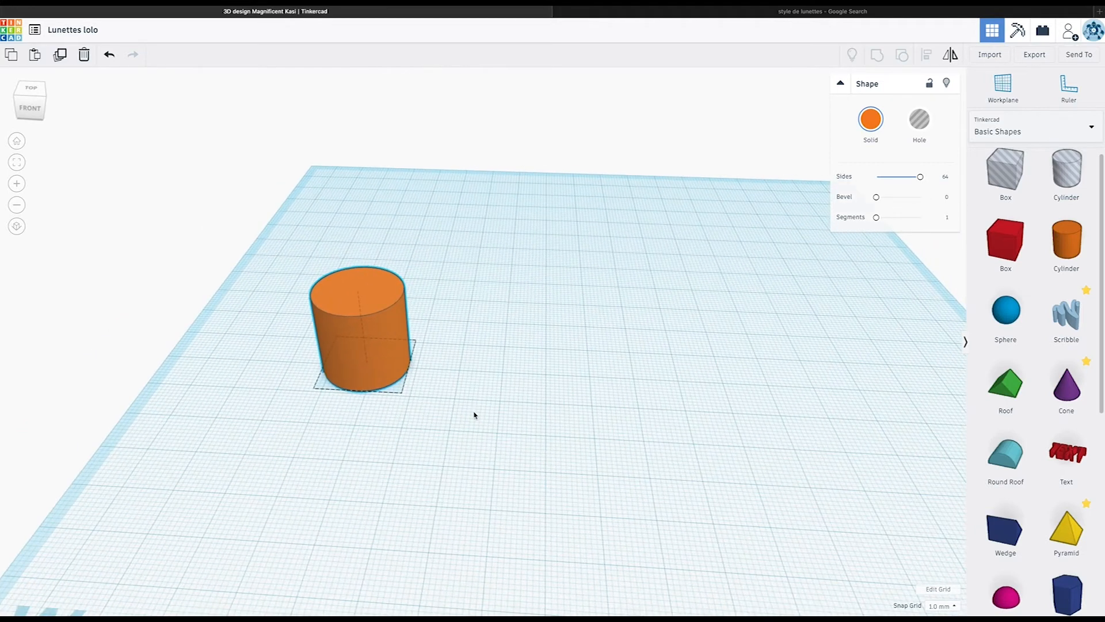
right_click_drag(481, 415, 488, 414)
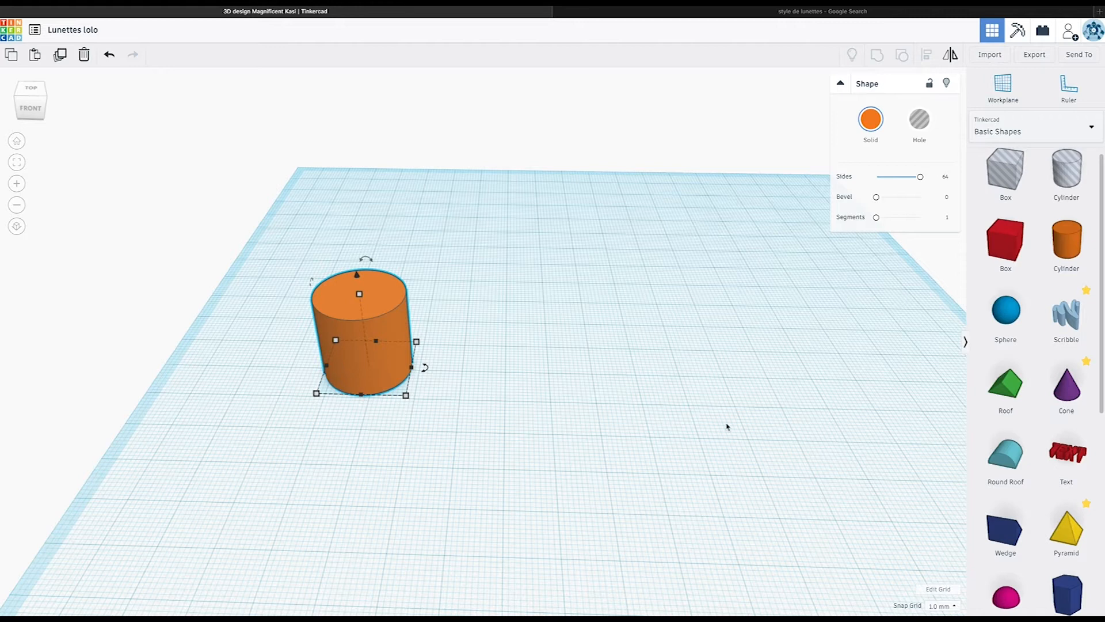
Set the cylinder's base dimensions to 51 mm by 51 mm
mouse_move(406, 396)
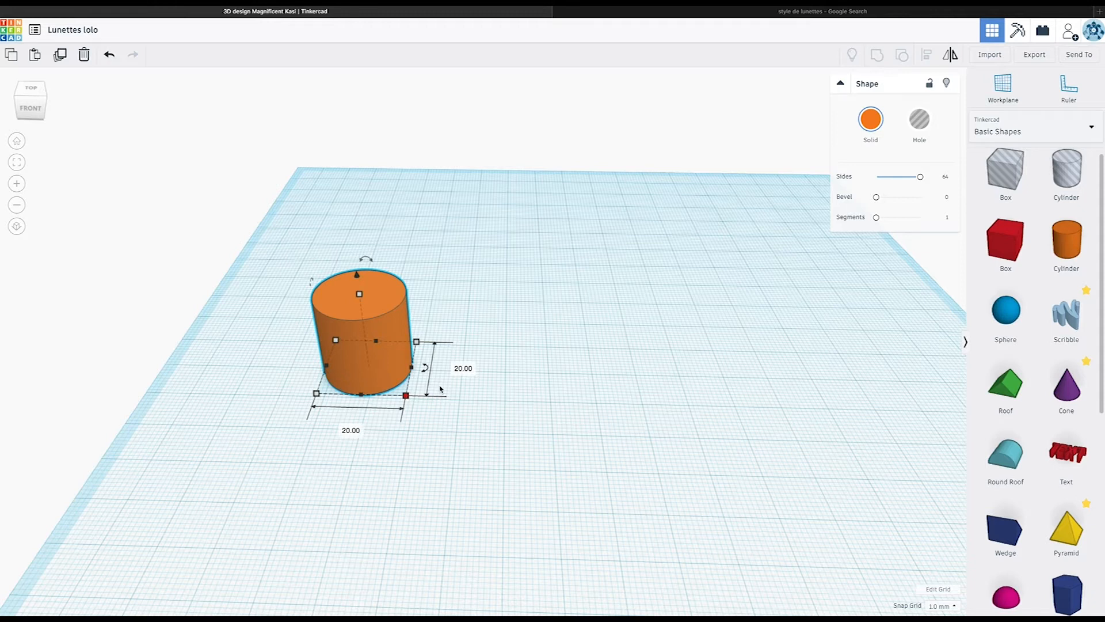
left_click(351, 428)
type("51")
key("Tab")
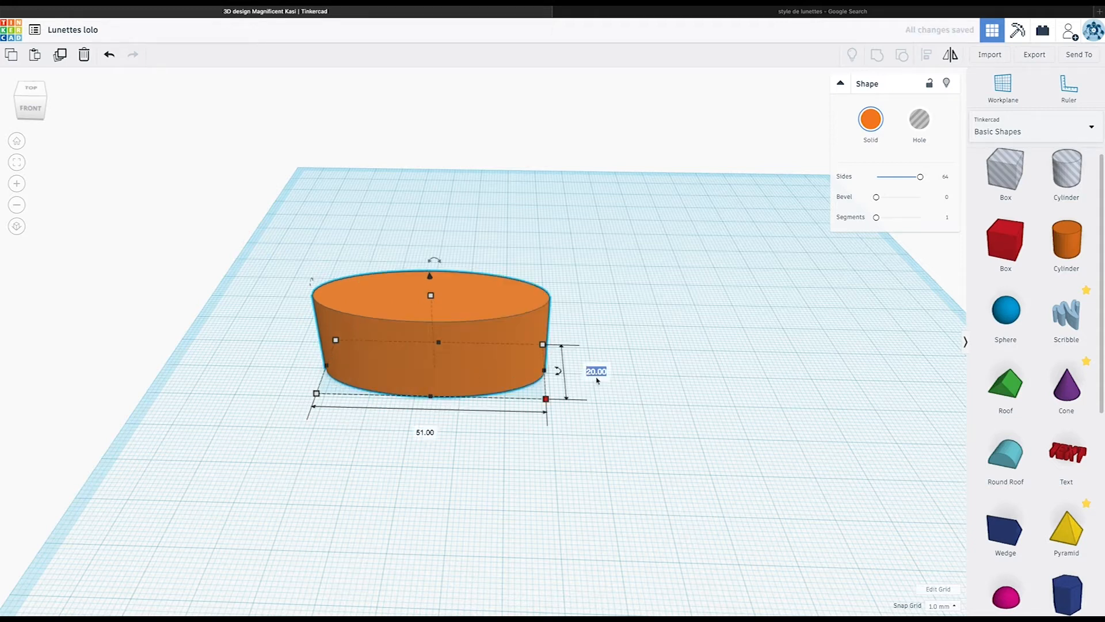
type("51")
key("Return")
Duplicate the round cylinder and place the copy directly beside the original, on its right side
right_click_drag(639, 419, 610, 493)
left_click_drag(532, 509, 527, 406)
right_click_drag(735, 428, 700, 432)
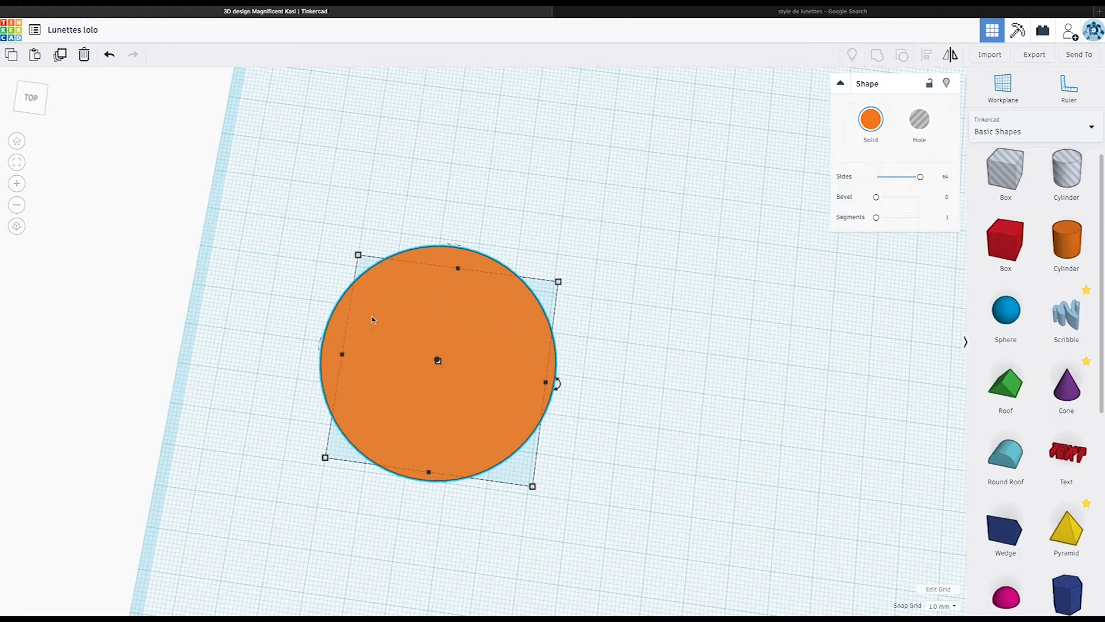
mouse_move(840, 423)
right_mouse_down()
mouse_move(861, 413)
mouse_move(844, 414)
right_mouse_up()
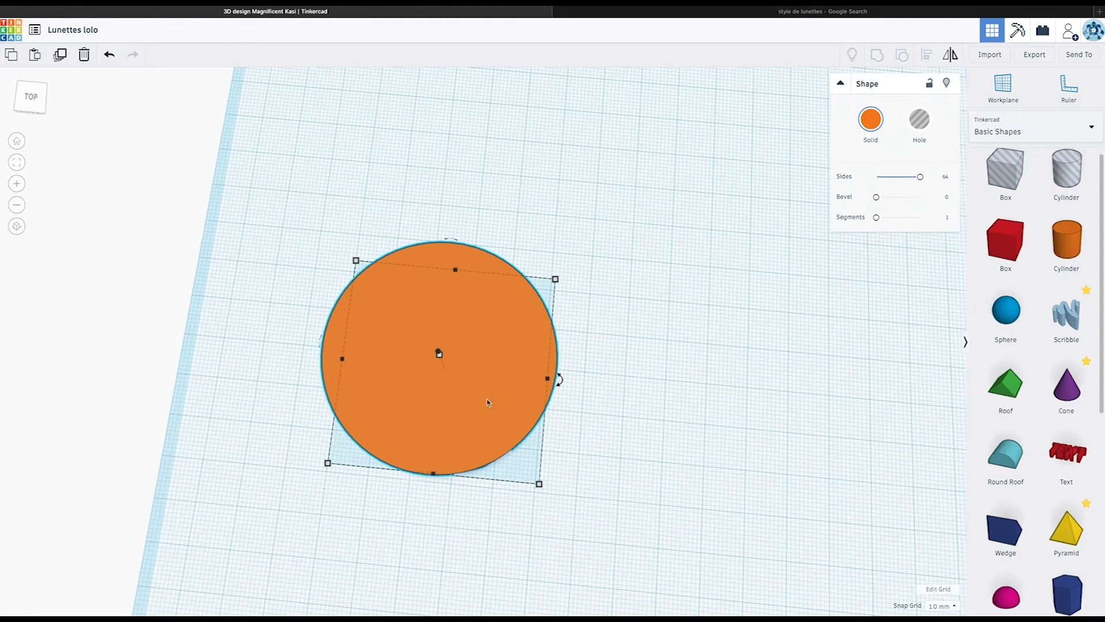
mouse_move(636, 422)
right_mouse_down()
mouse_move(654, 405)
mouse_move(642, 418)
right_mouse_up()
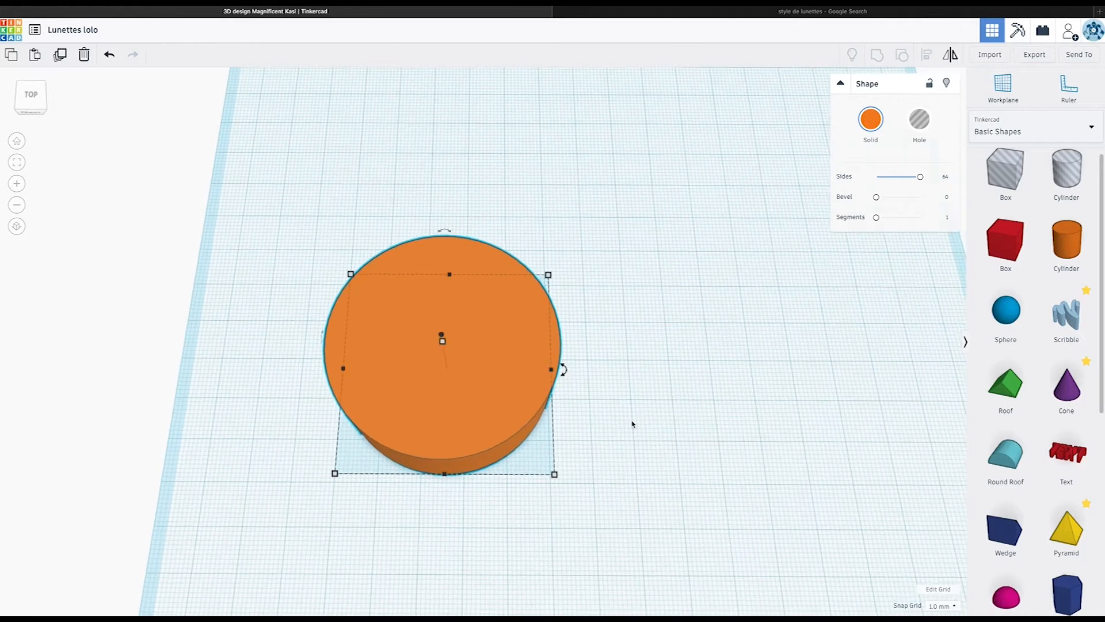
right_click_drag(565, 420, 616, 451)
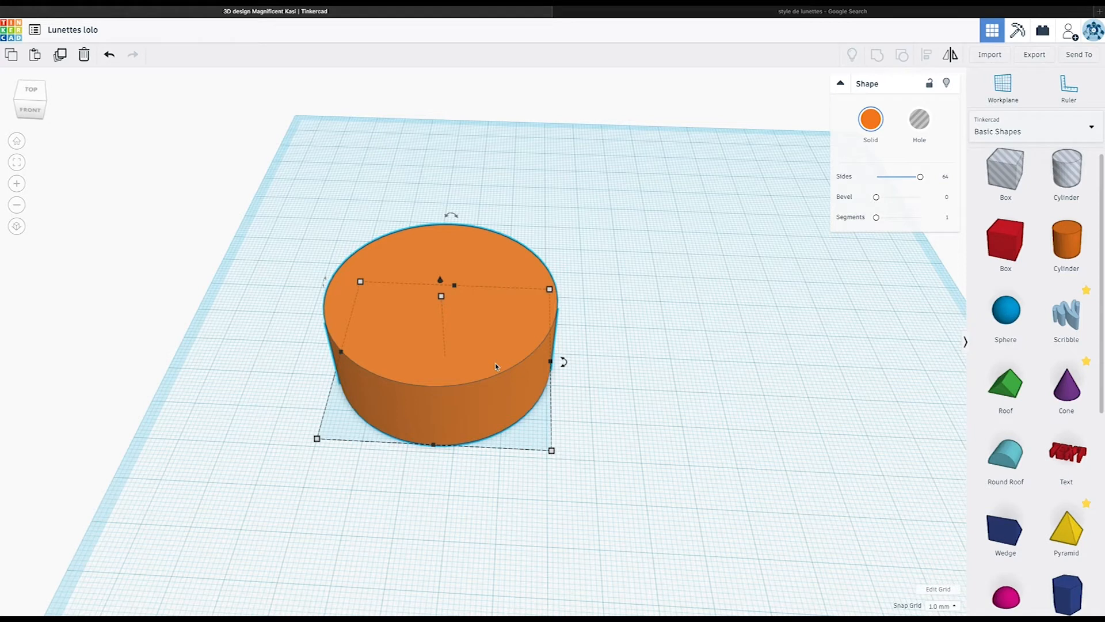
left_click_drag(495, 366, 771, 380, "alt")
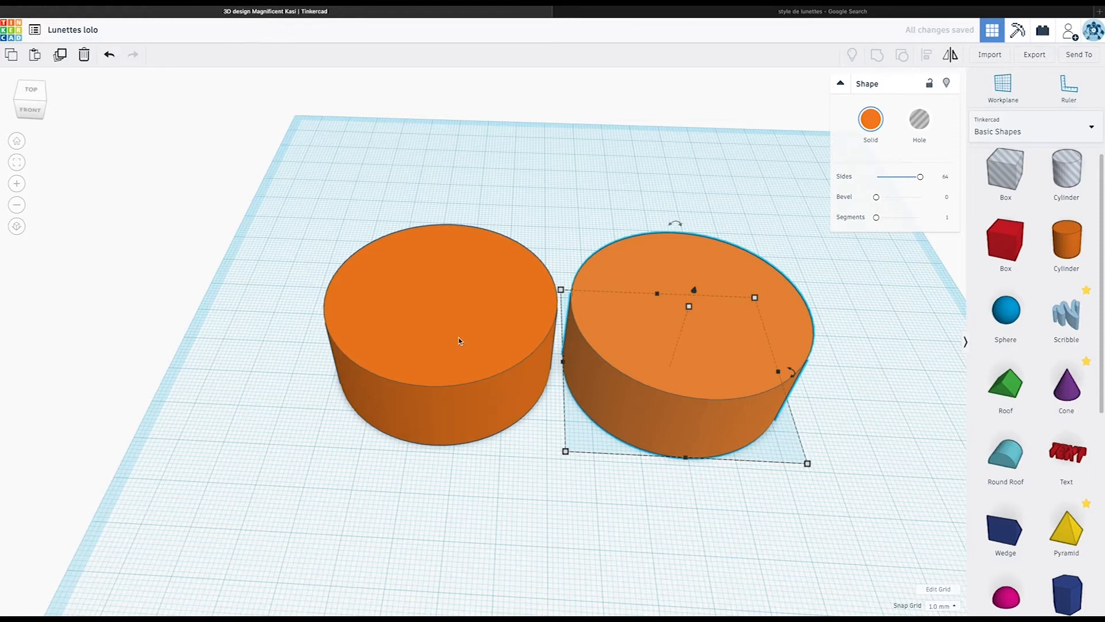
Flatten the copied cylinder into an oval by reducing its depth to 30 mm
right_click_drag(722, 281, 744, 422)
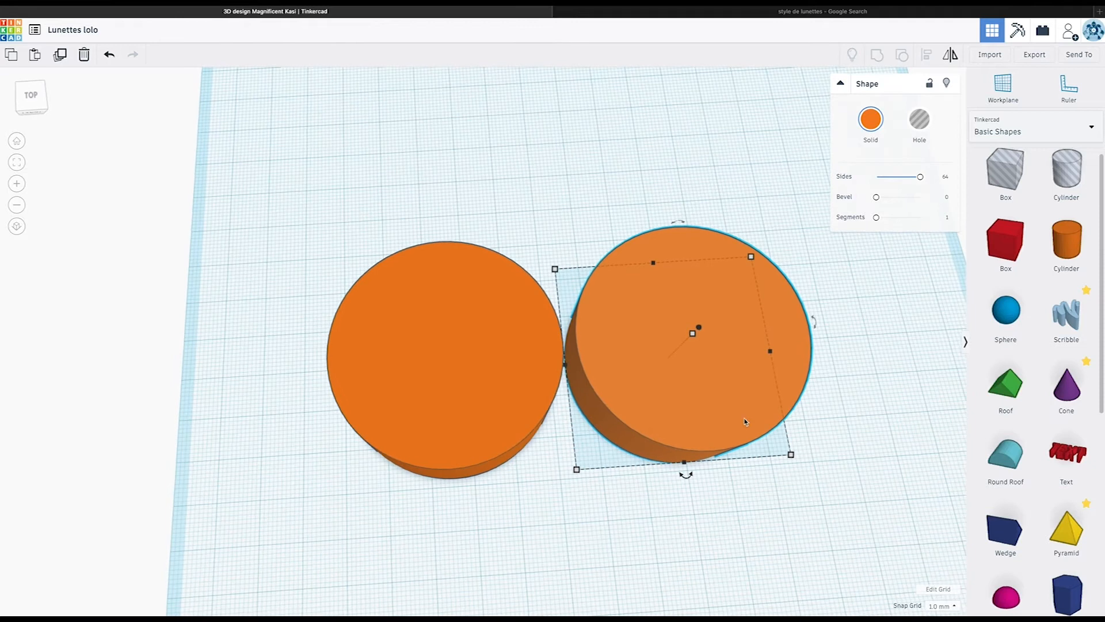
left_click_drag(685, 464, 693, 378)
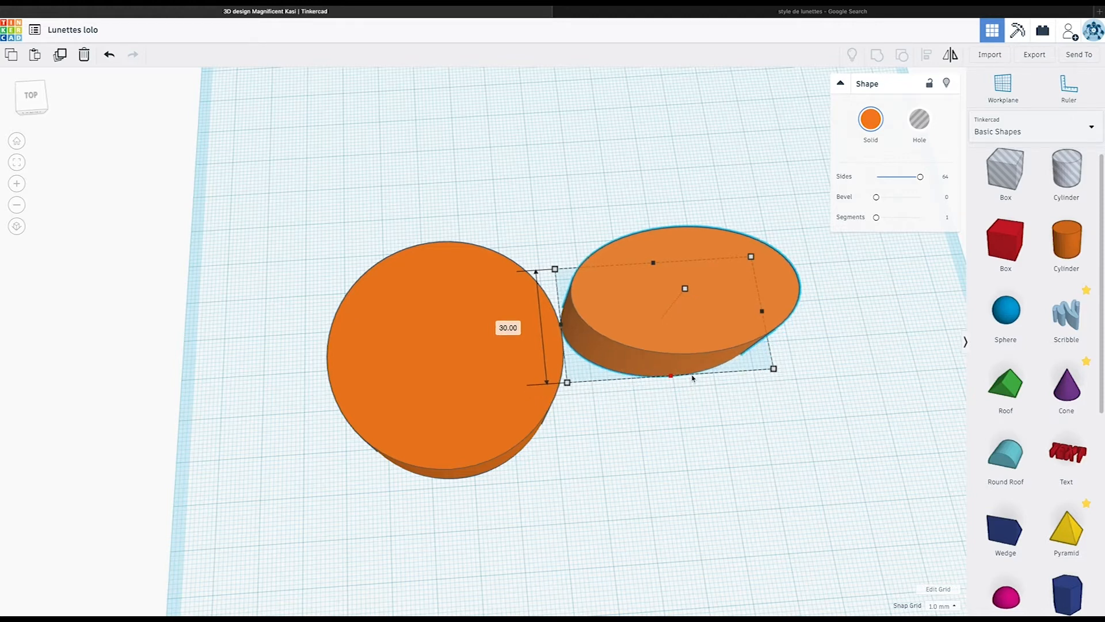
left_click_drag(693, 378, 693, 378)
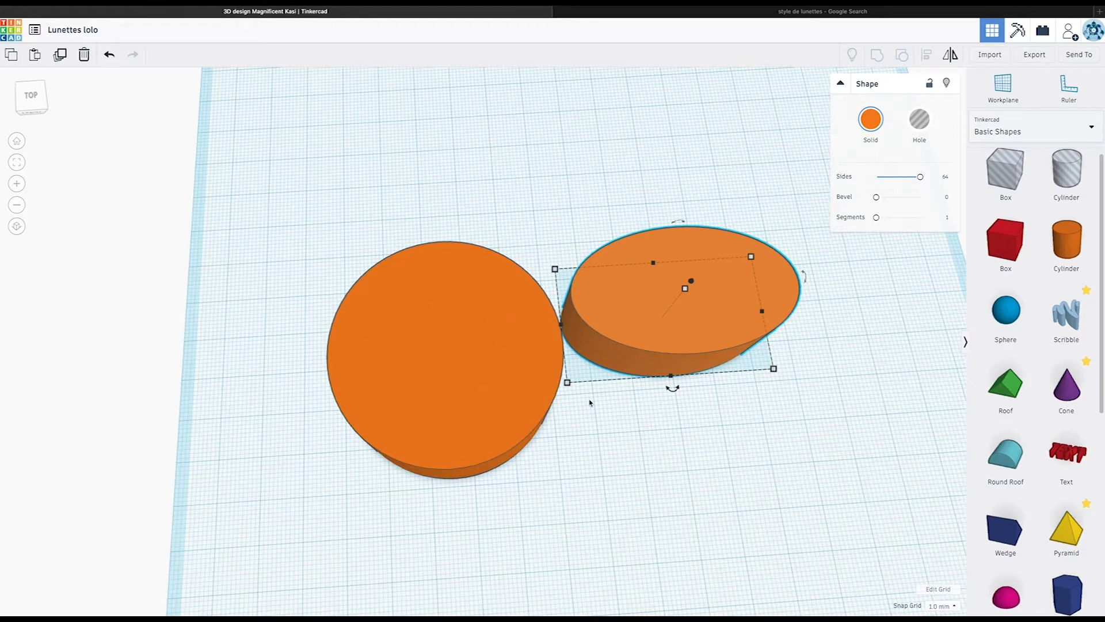
Place a solid box at the outer edge of the round cylinder and set its front-to-back size to 25.5 mm
left_click_drag(1008, 253, 353, 353)
right_click_drag(353, 353, 557, 345)
left_click(556, 346)
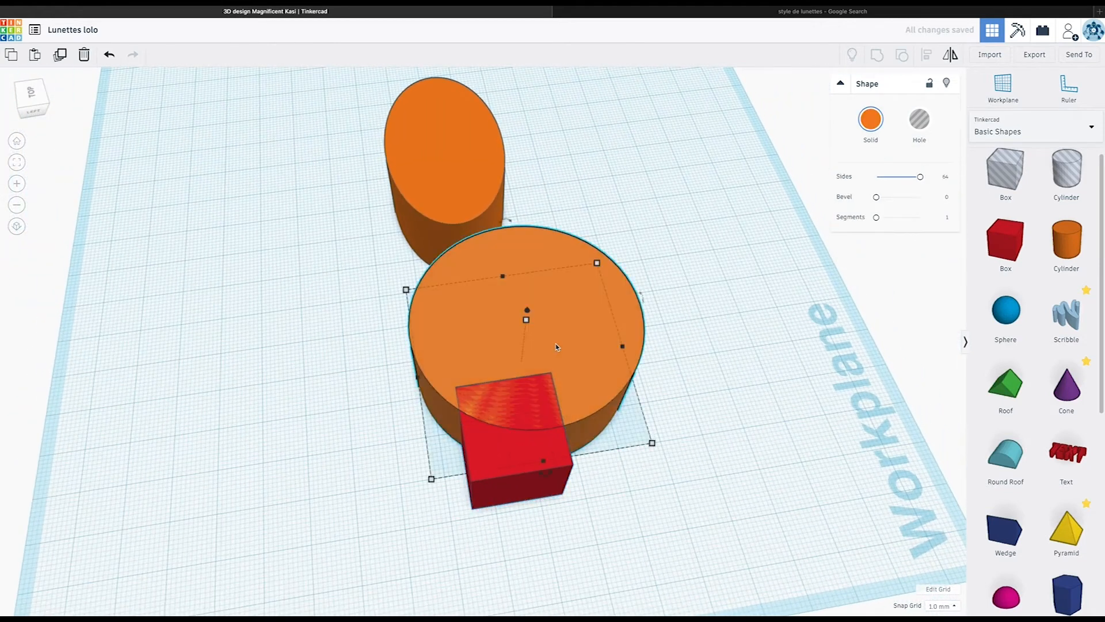
left_click(515, 481)
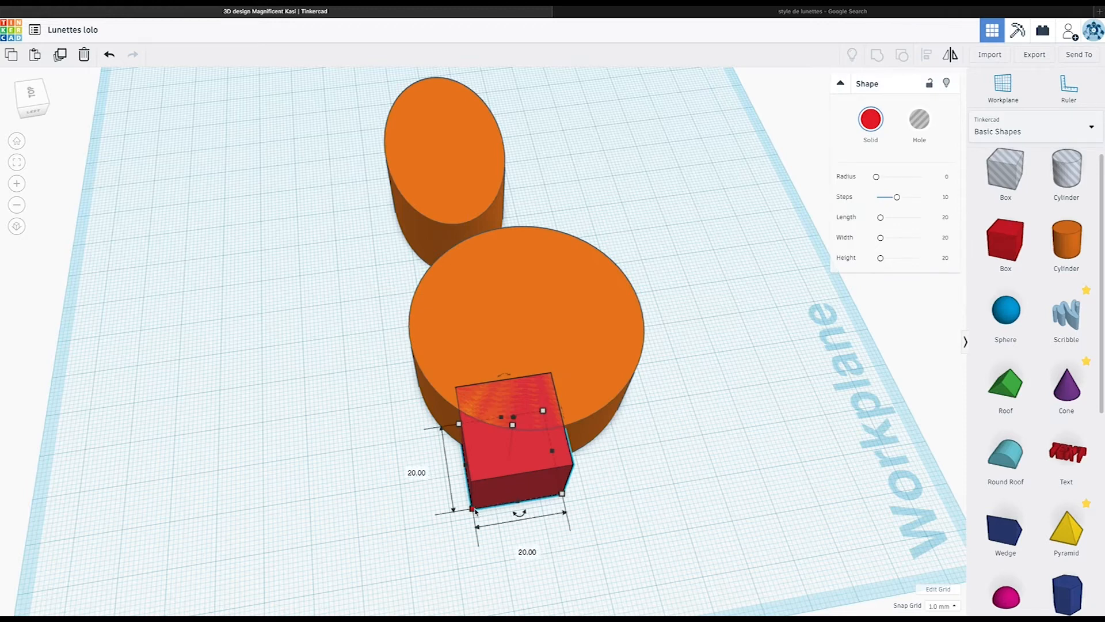
left_click(523, 552)
type("25.5")
key("Return")
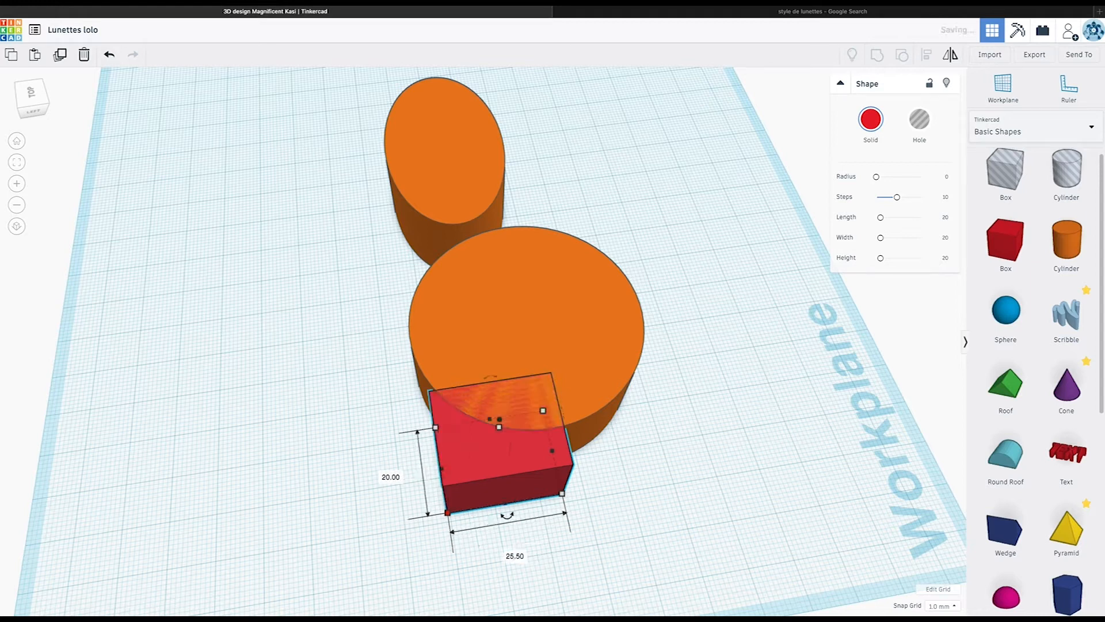
Lengthen the box to about 68 mm and move it about 40 mm so it covers the rear half of the round cylinder
scroll(532, 551, "down", 3)
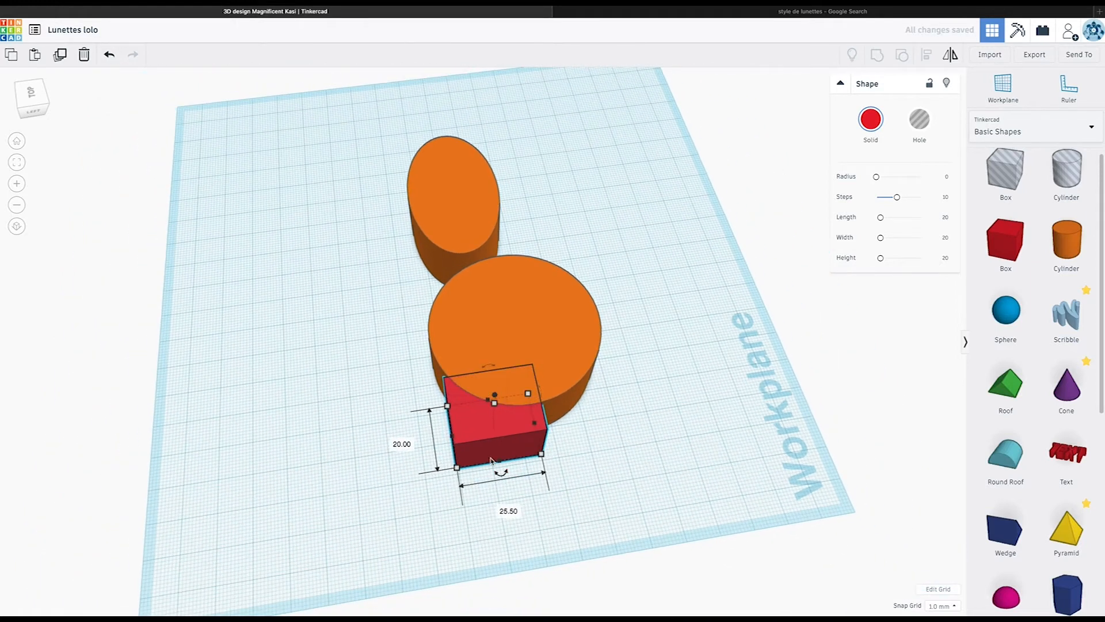
left_click_drag(496, 461, 518, 613)
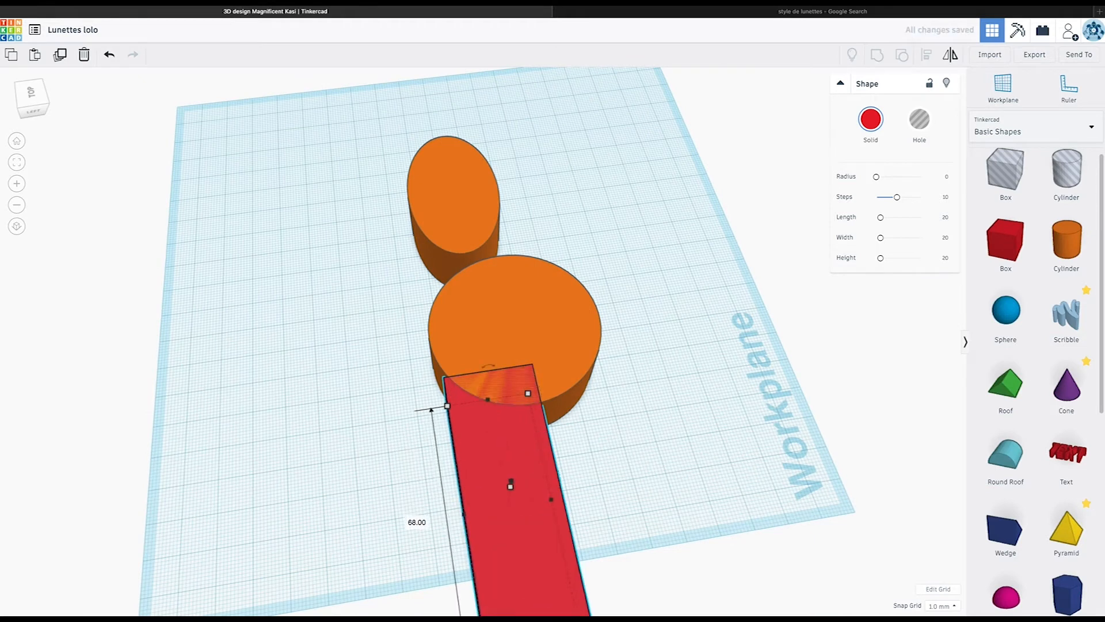
left_click_drag(480, 473, 449, 342)
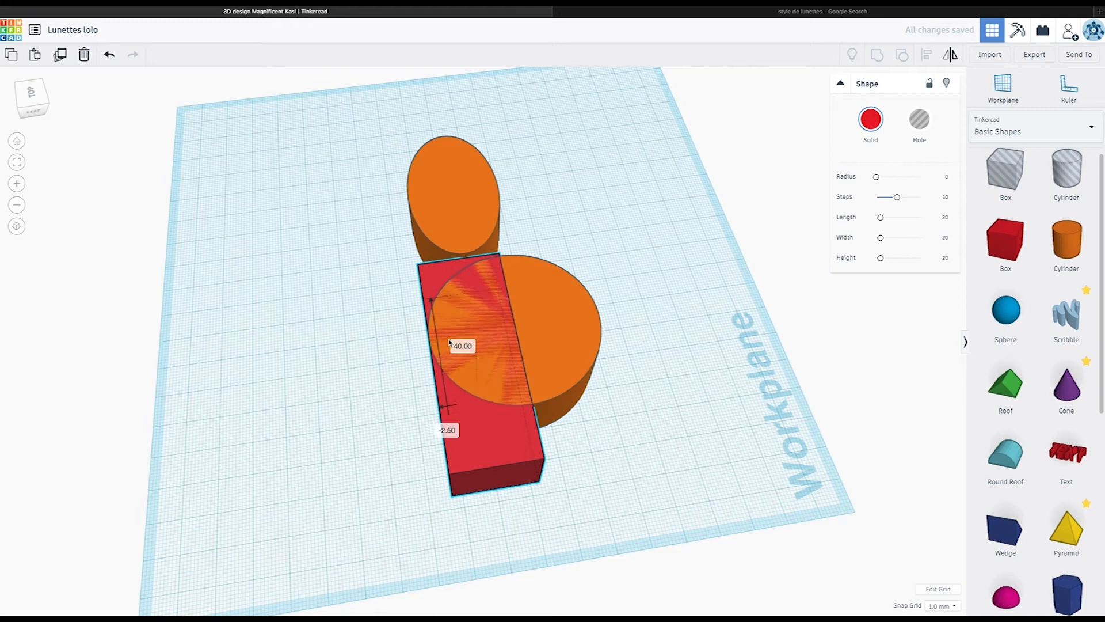
Turn the box covering the rear half of the round cylinder into a hole
right_click_drag(368, 355, 179, 347)
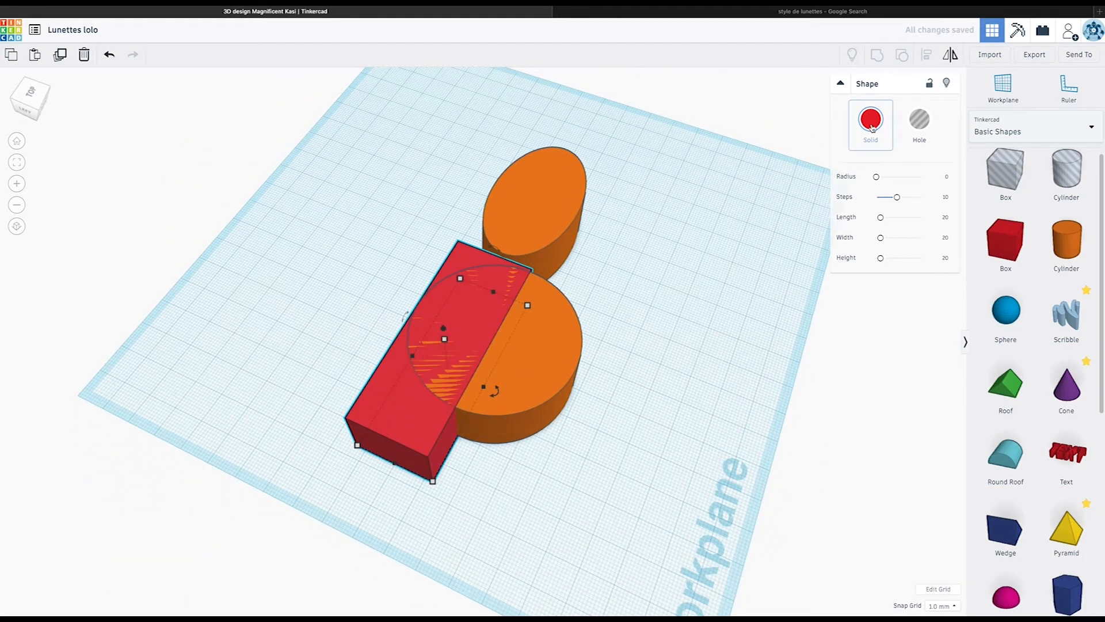
left_click(919, 119)
right_click_drag(558, 317, 368, 394)
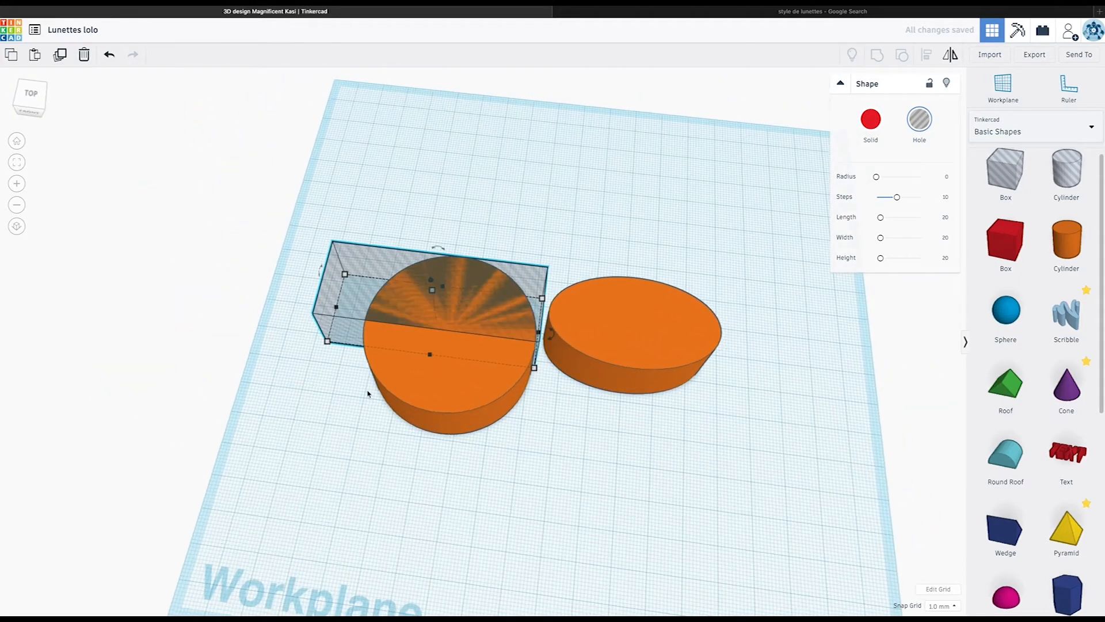
Group the round cylinder with the hole box so its rear half is cut away
right_click_drag(301, 368, 466, 345)
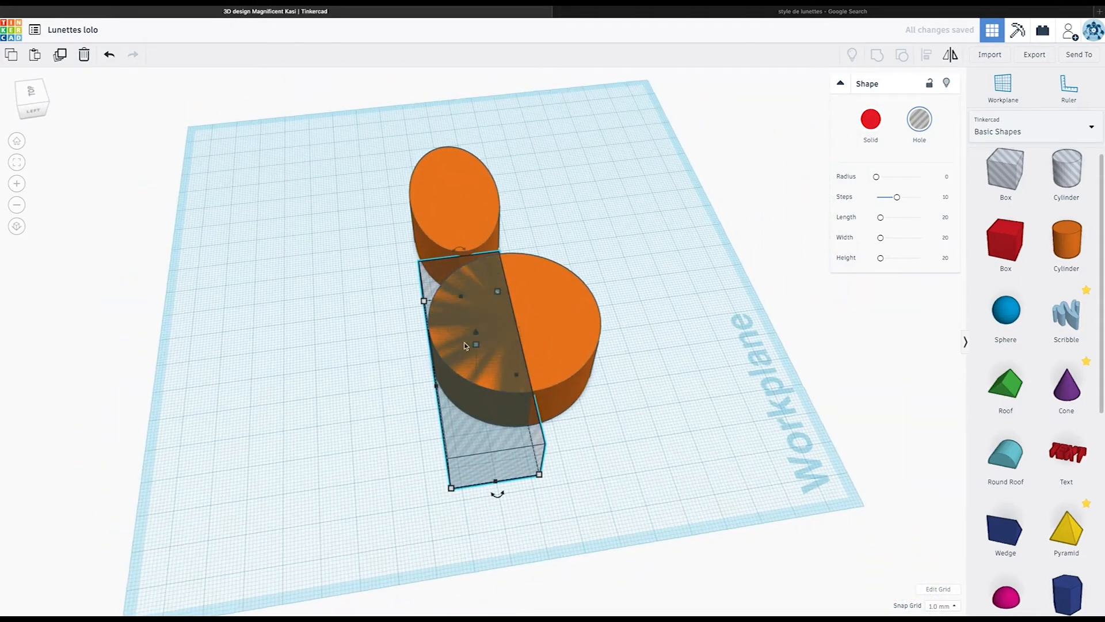
left_click_drag(382, 334, 648, 315)
scroll(648, 391, "down", 2)
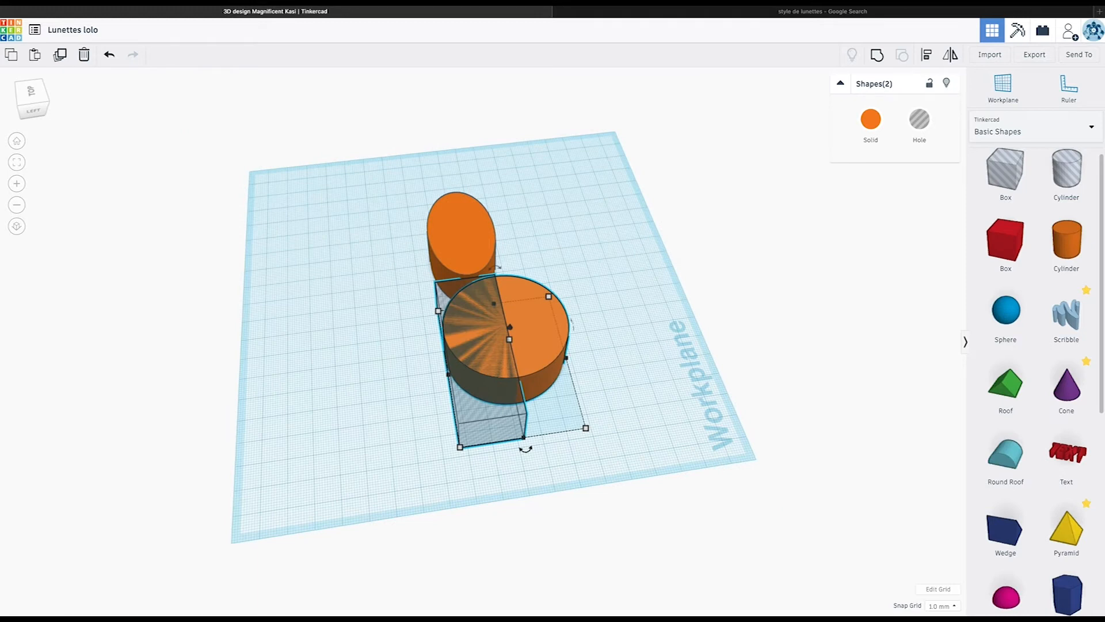
left_click(877, 57)
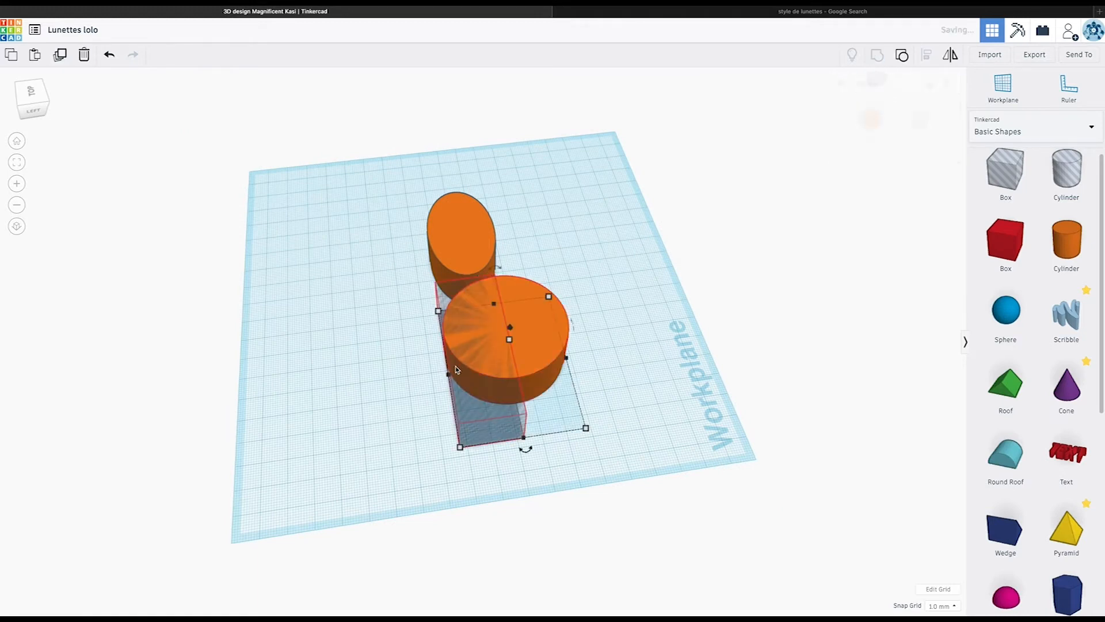
Move the oval about 54 mm sideways and 11 mm forward so it overlaps the half cylinder's flat edge
right_click_drag(605, 358, 360, 446)
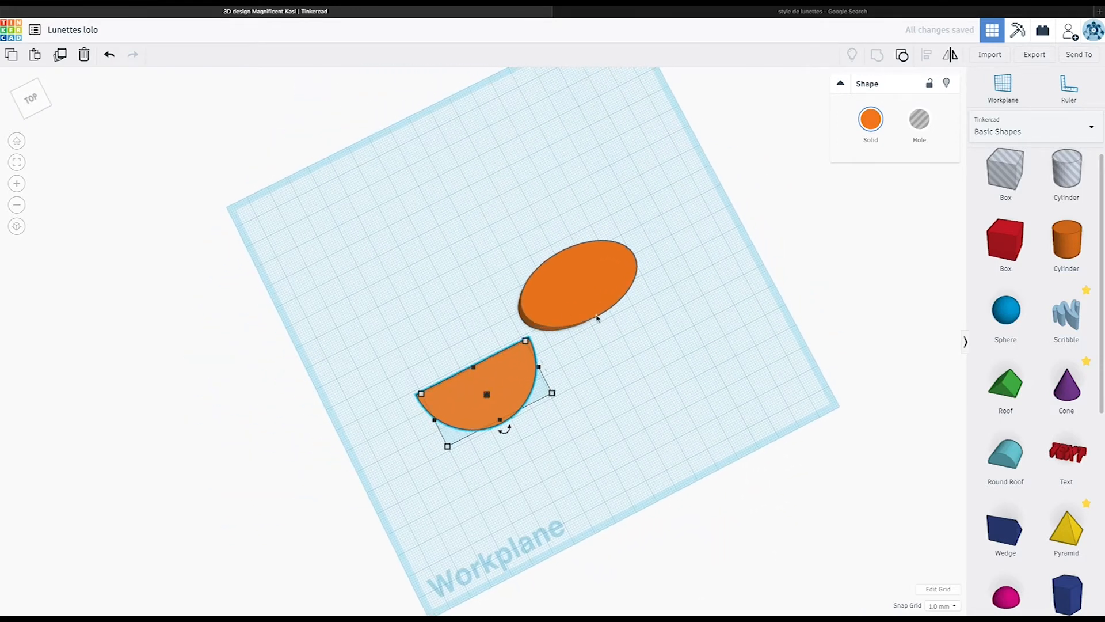
right_click_drag(596, 365, 570, 363)
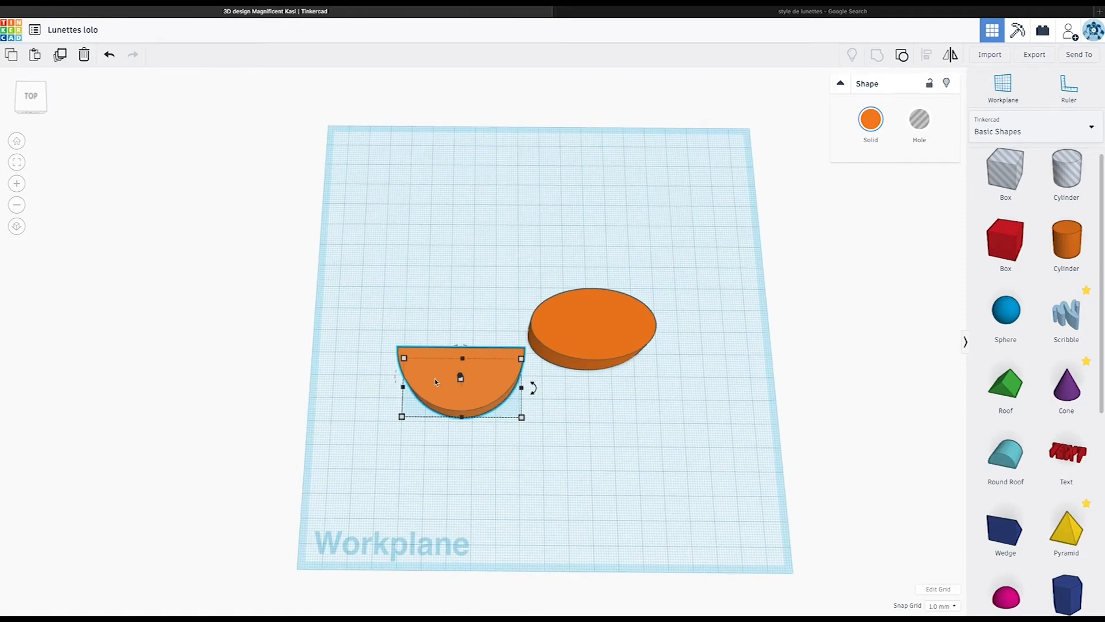
left_click_drag(633, 341, 498, 366)
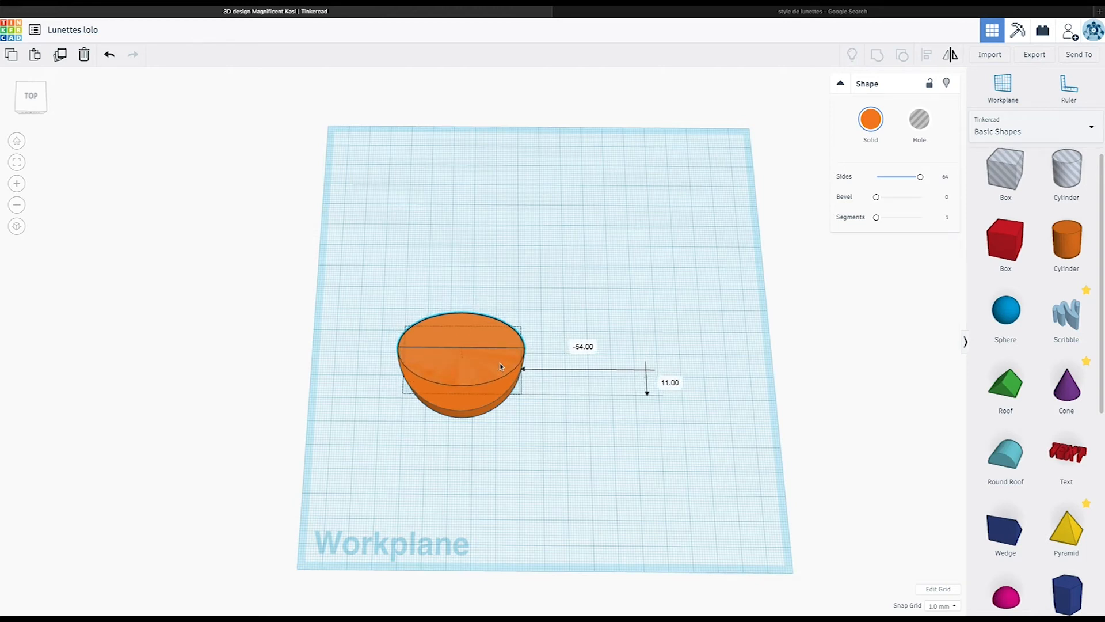
right_click_drag(501, 367, 864, 345)
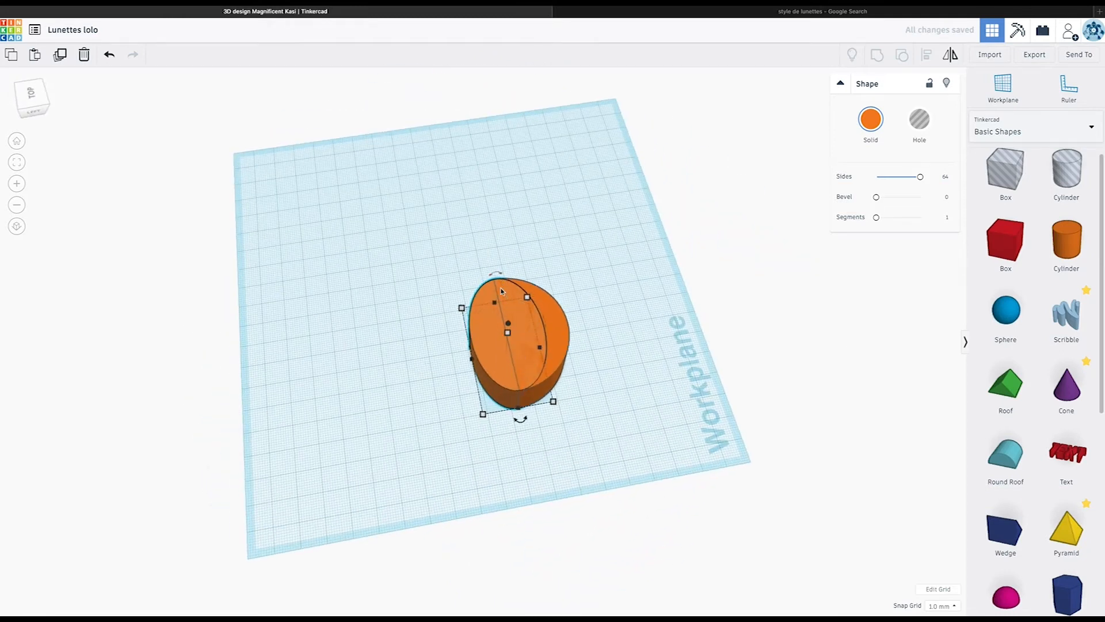
scroll(528, 280, "up", 5)
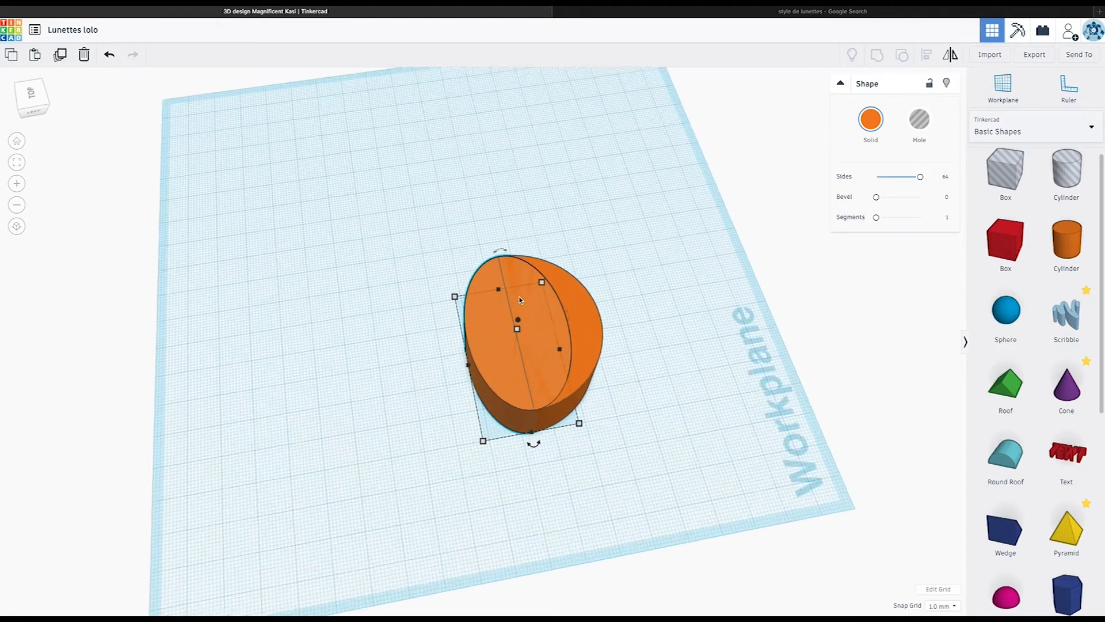
right_click_drag(489, 368, 432, 336)
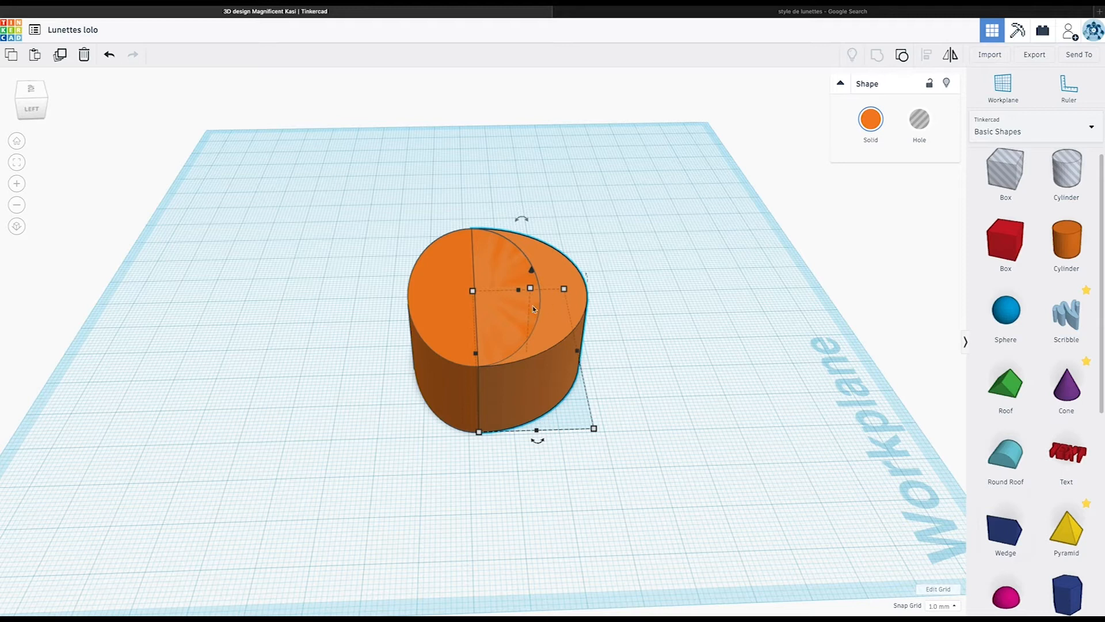
Align the half cylinder and the oval on a common centre in the front-to-back direction
left_click_drag(388, 152, 794, 475)
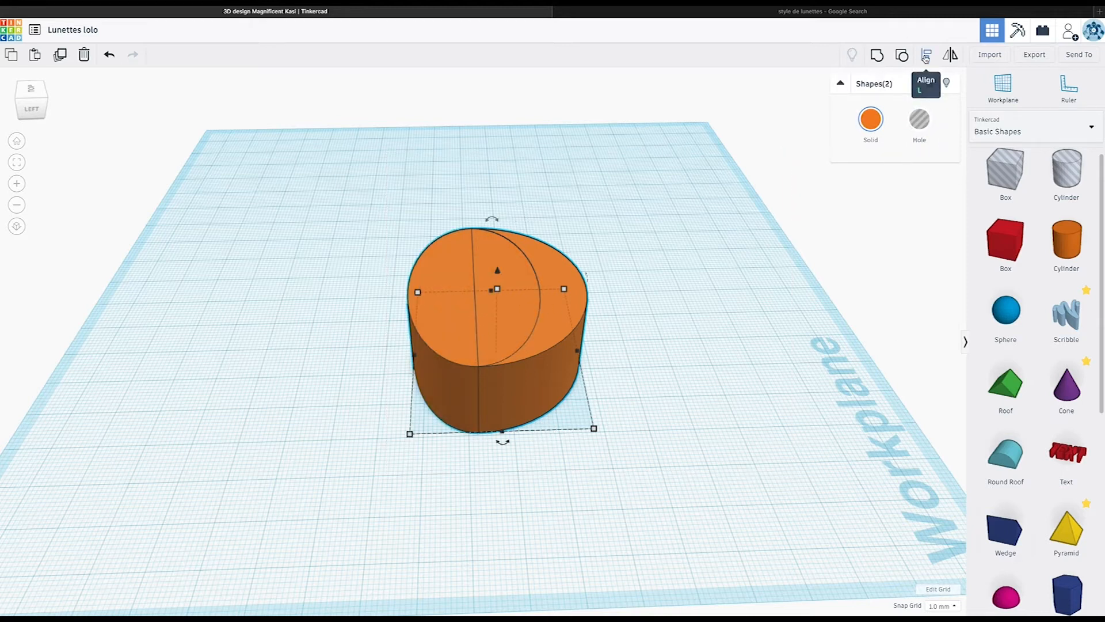
left_click(925, 58)
left_click(504, 443)
left_click(953, 609)
left_click(879, 575)
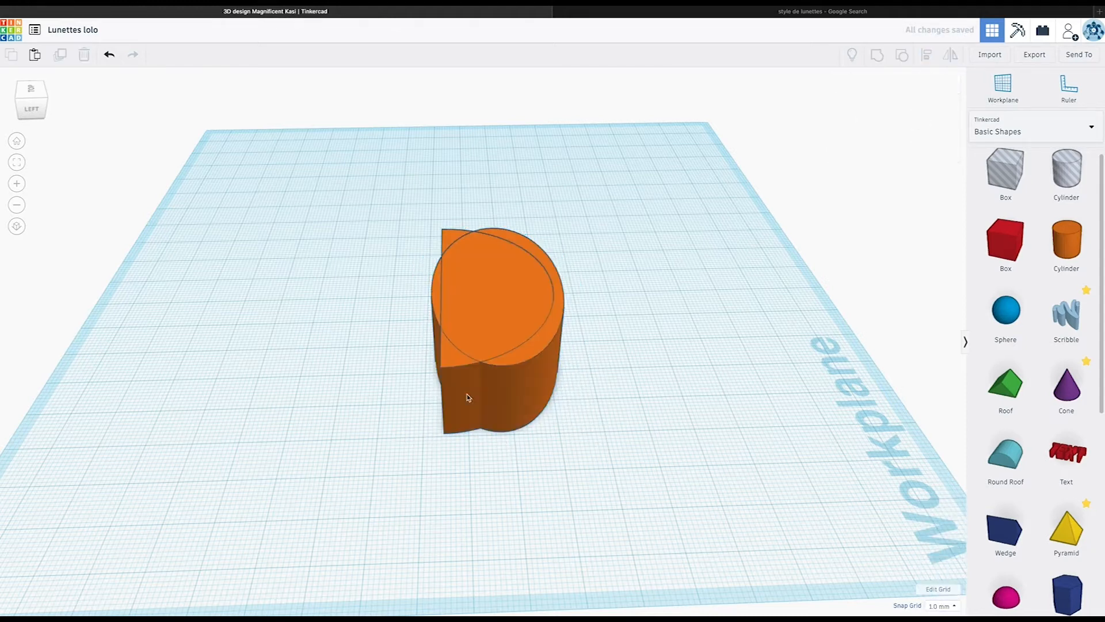
Move the oval rearward about 12 mm in grid increments until its centre nears the half cylinder's flat edge
scroll(512, 406, "down", 3)
scroll(541, 437, "up", 3)
left_click(530, 397)
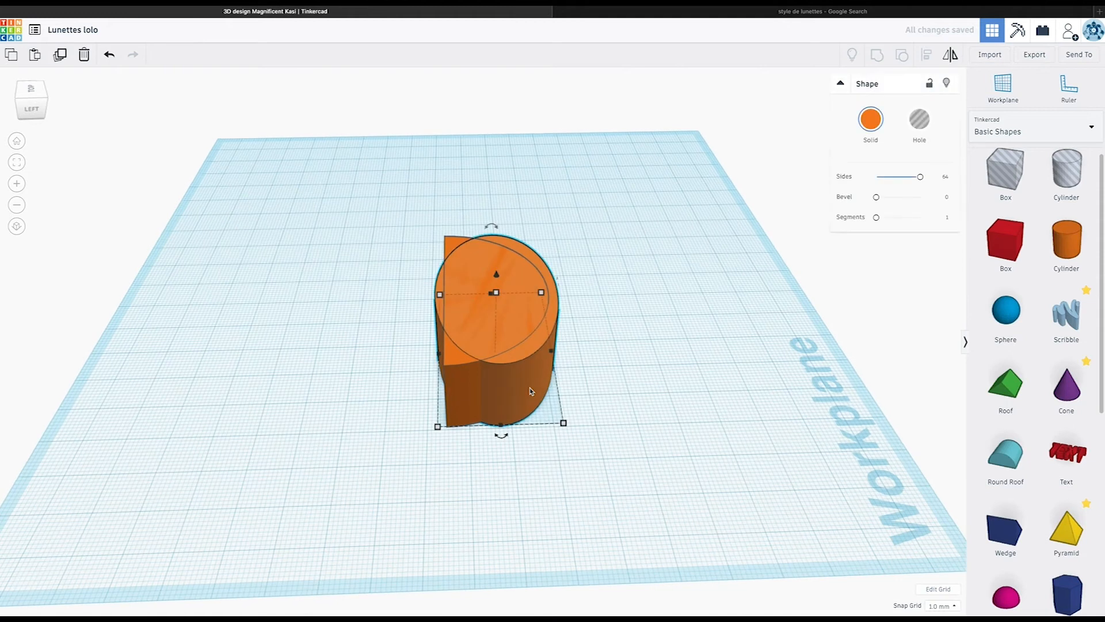
key("Left")
key("Left")
key("Left")
key("Left")
key("Left")
key("Left")
key("Left")
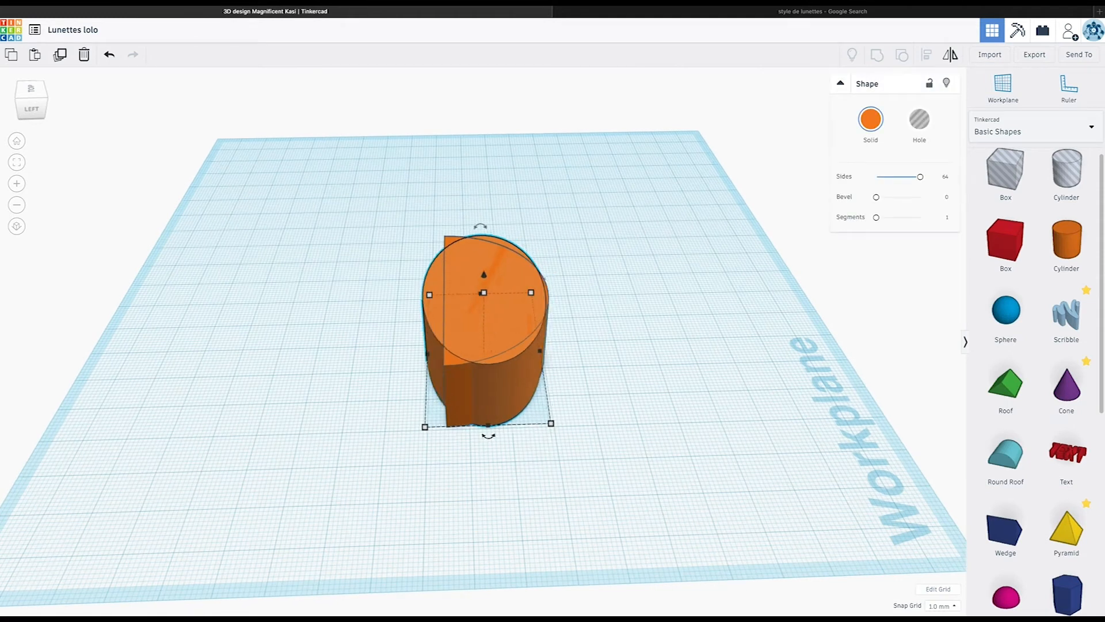
key("Left")
key("Left")
key("Left")
key("Left")
key("Left")
key("Left")
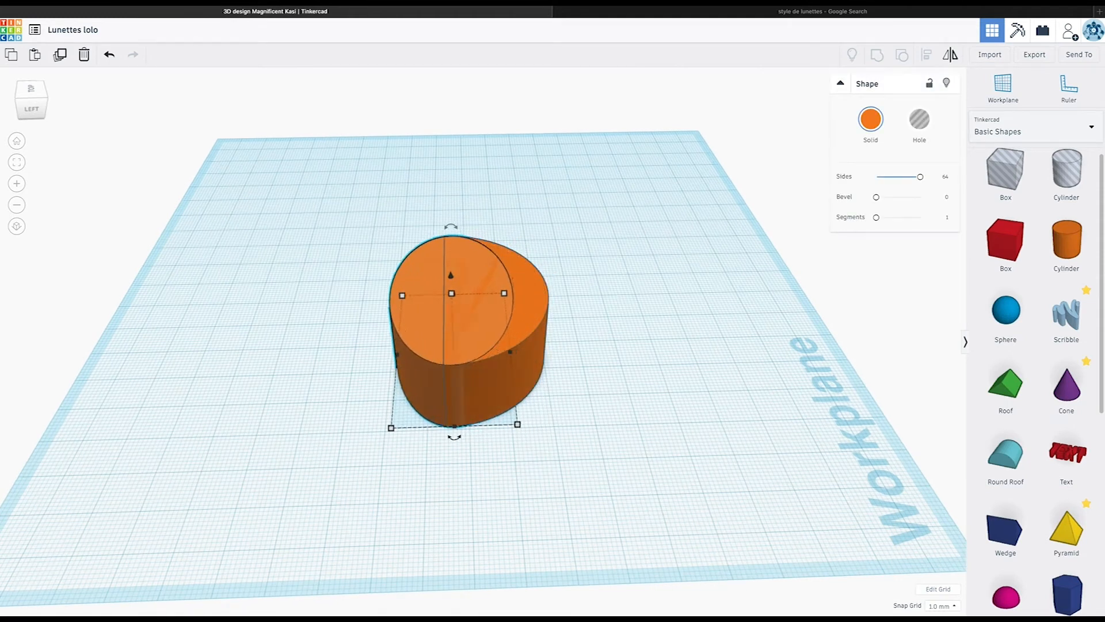
Nudge the oval rearward a further 0.5 mm with a 0.5 mm snap grid, and set the snap grid to 0.1 mm
left_click(943, 605)
left_click(940, 544)
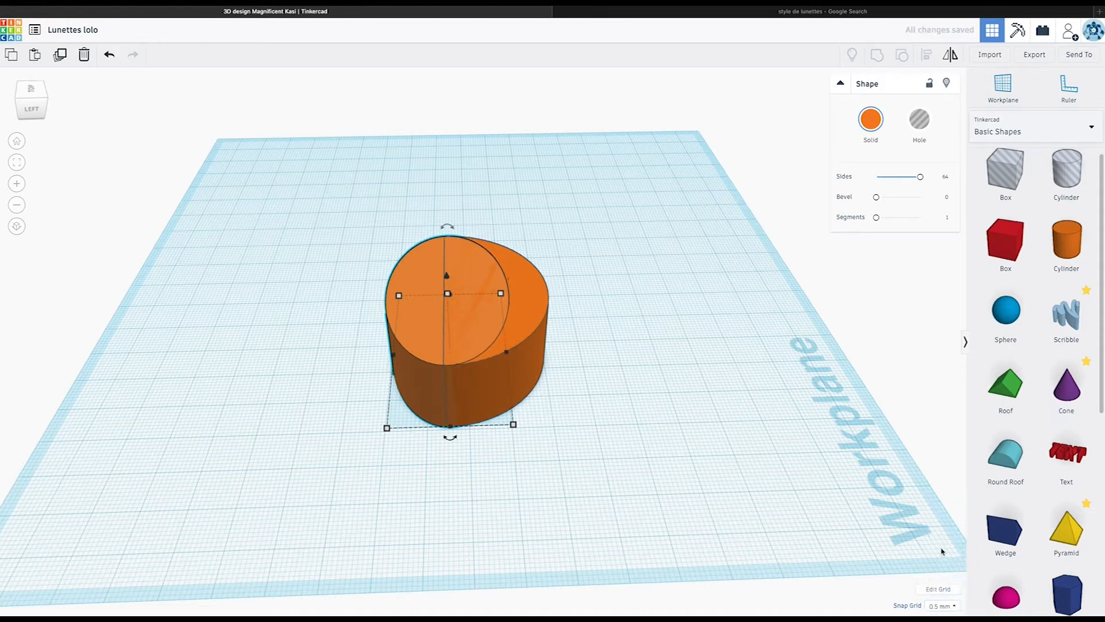
key("Left")
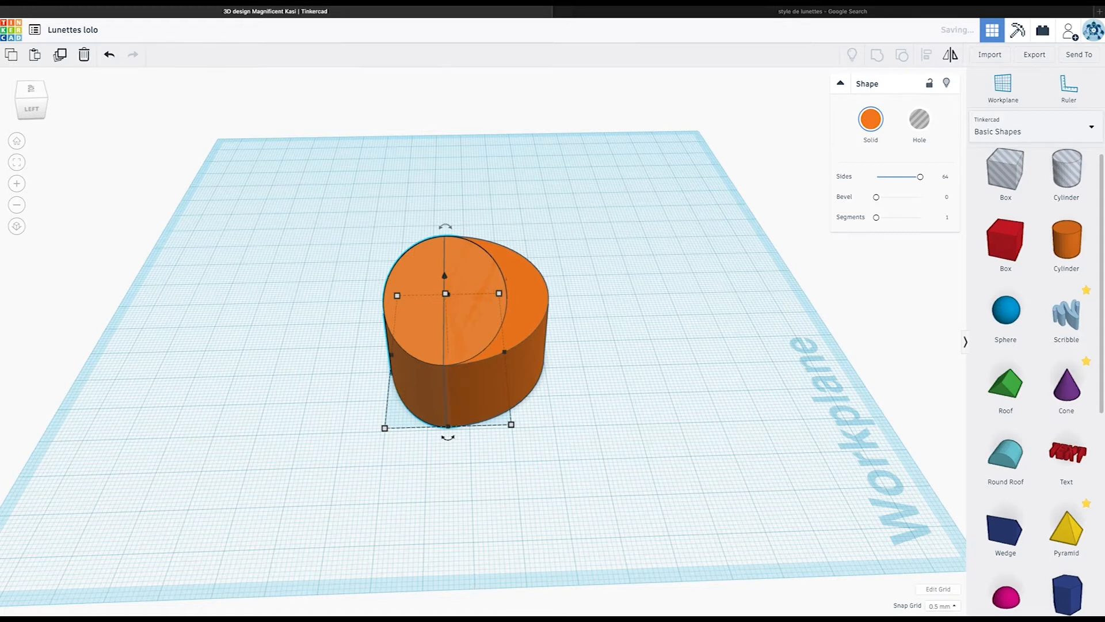
left_click(942, 605)
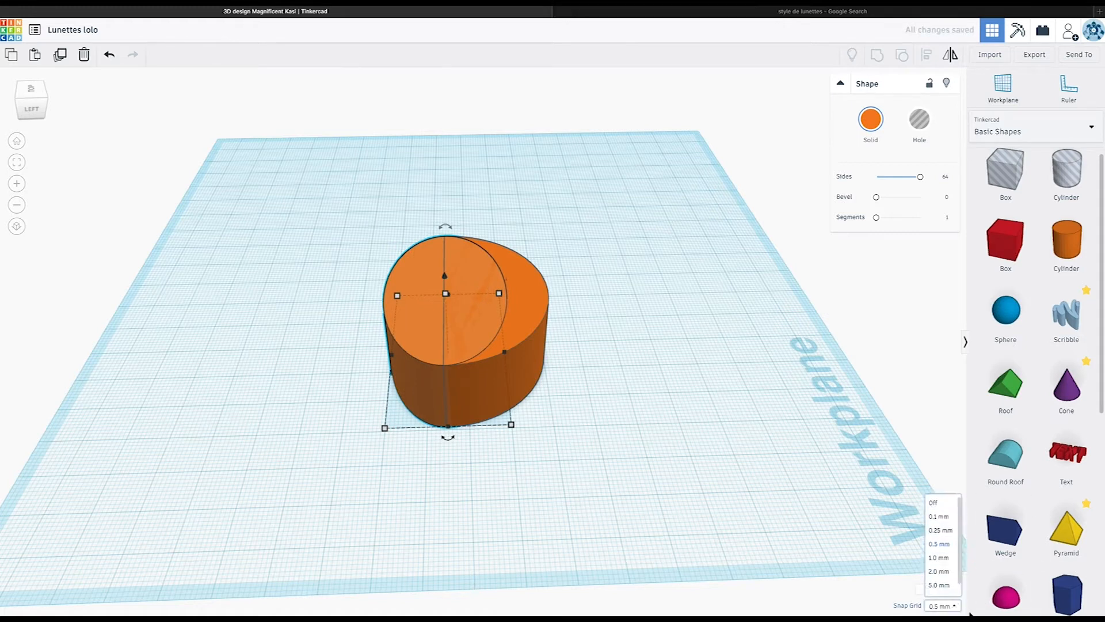
left_click(945, 516)
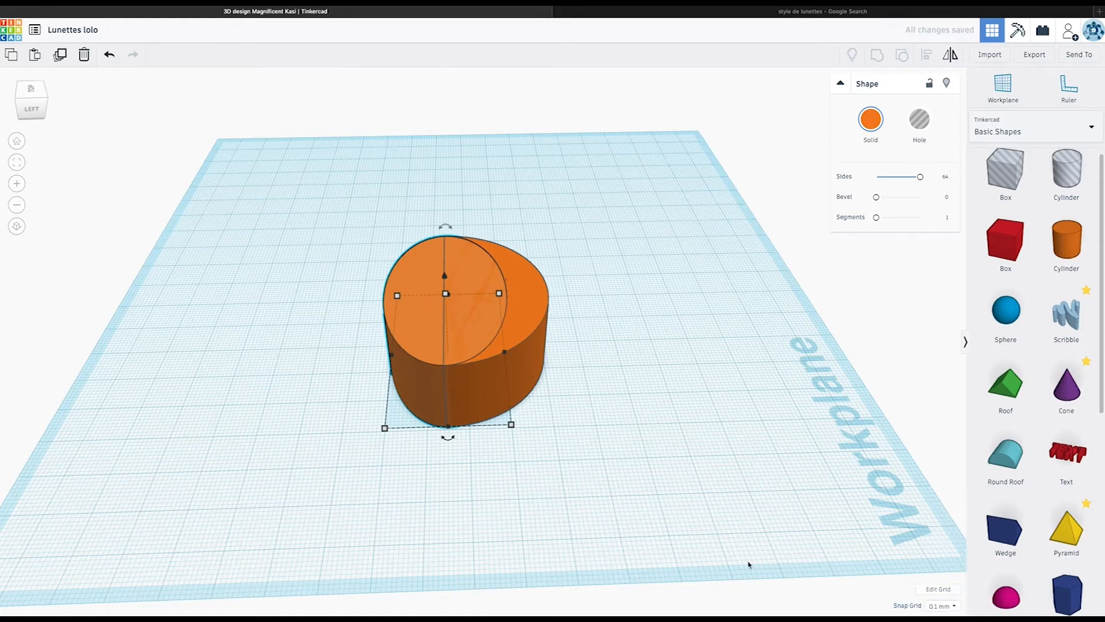
scroll(700, 525, "up", 4)
left_click(701, 513)
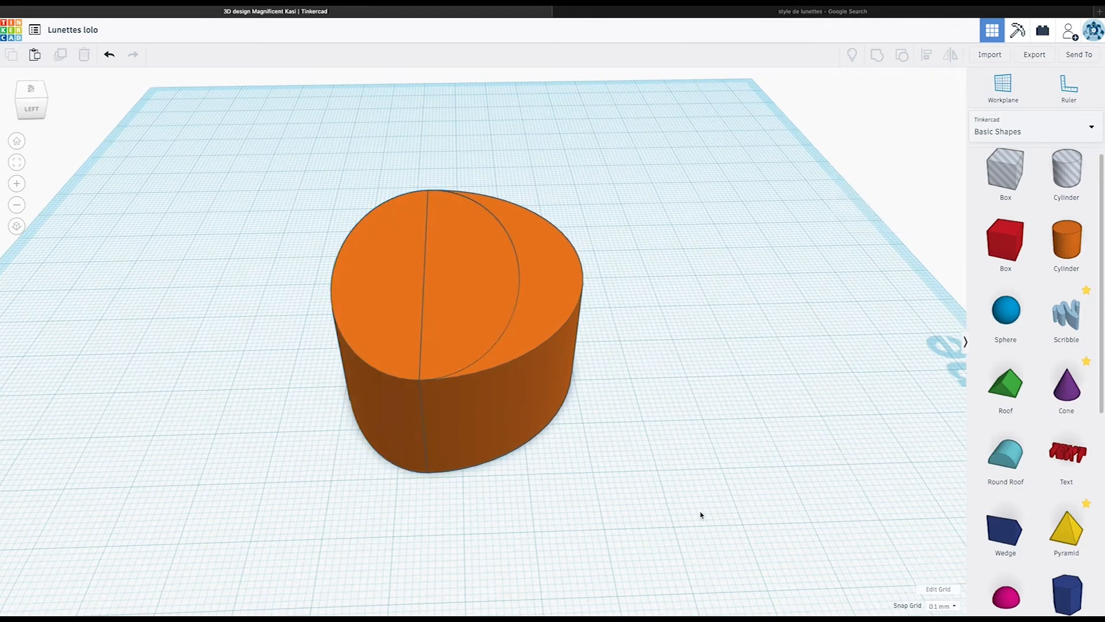
Group the oval and the half cylinder into a single egg-shaped lens
left_click_drag(317, 172, 696, 456)
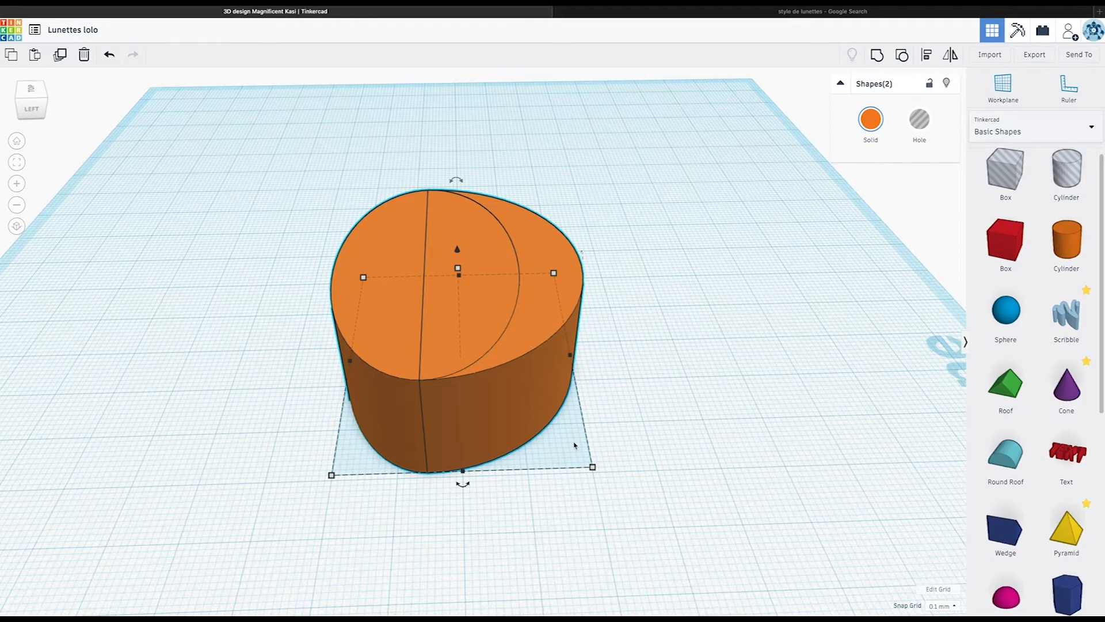
left_click_drag(272, 140, 748, 479)
left_click(876, 57)
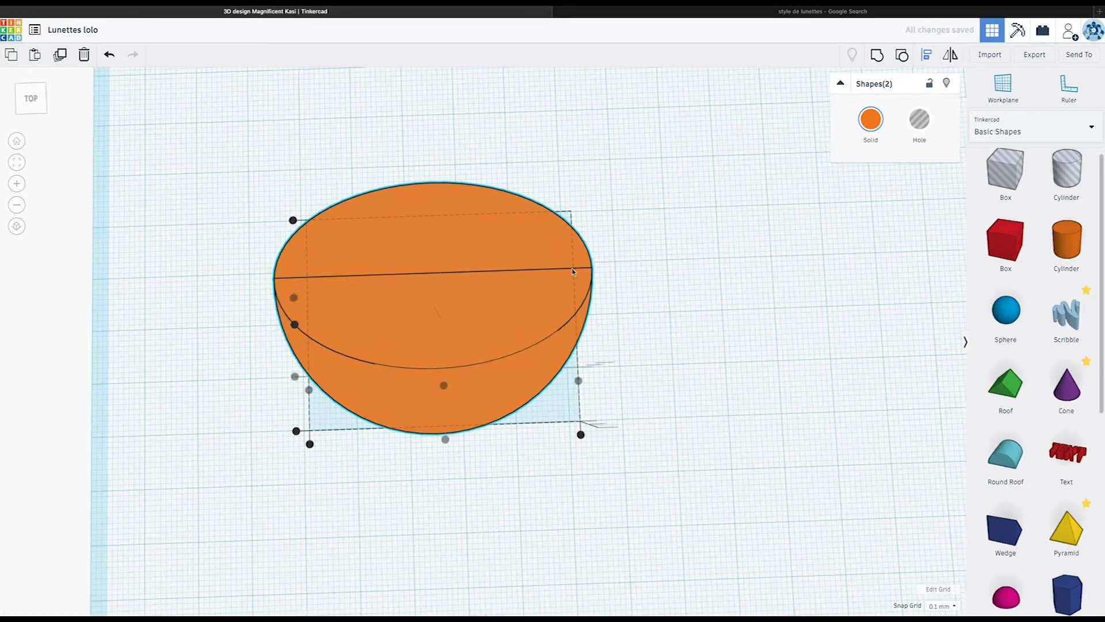
left_click(877, 56)
right_click_drag(666, 295, 568, 329)
scroll(568, 329, "down", 8)
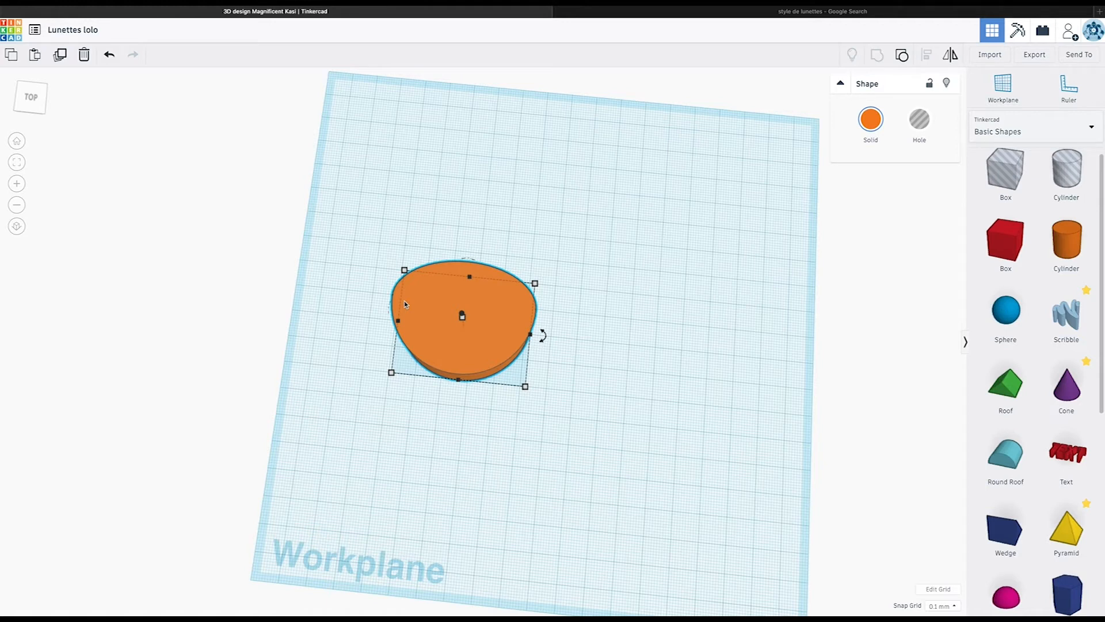
Duplicate the egg-shaped lens in place and raise the copy 10.2 mm above the original
right_click_drag(499, 341, 483, 300)
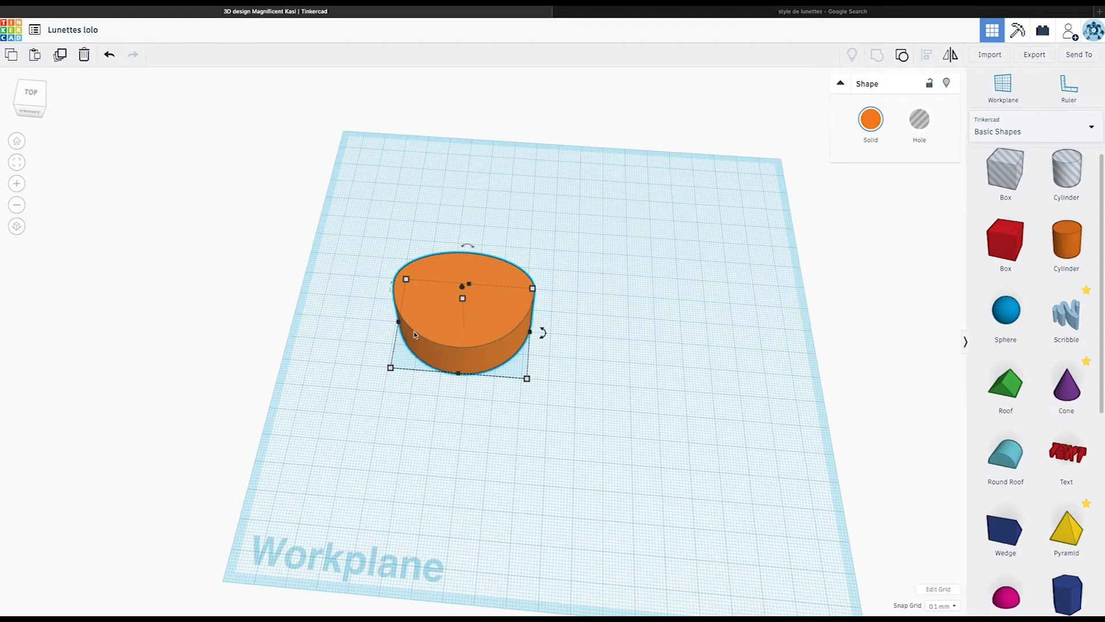
scroll(409, 319, "down", 4)
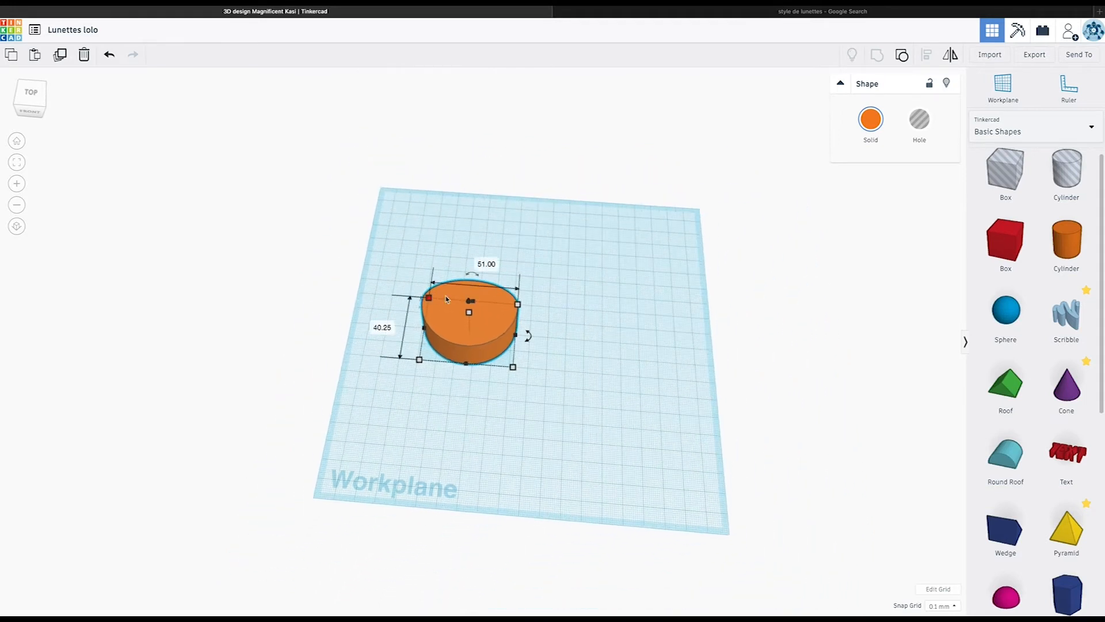
scroll(464, 323, "up", 3)
scroll(462, 330, "down", 4)
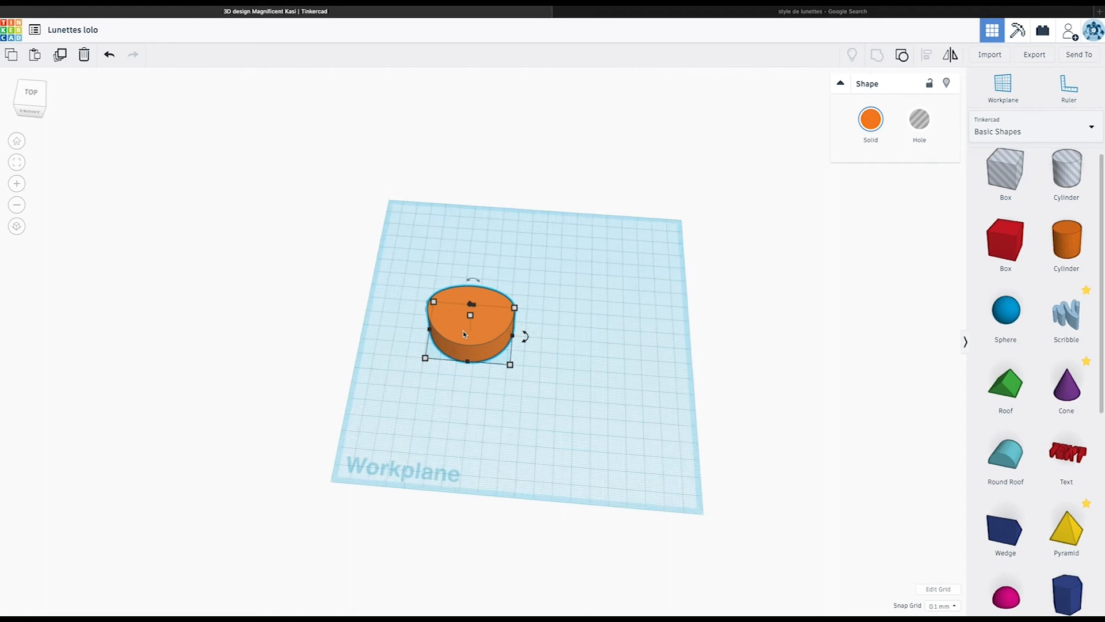
scroll(471, 331, "up", 5)
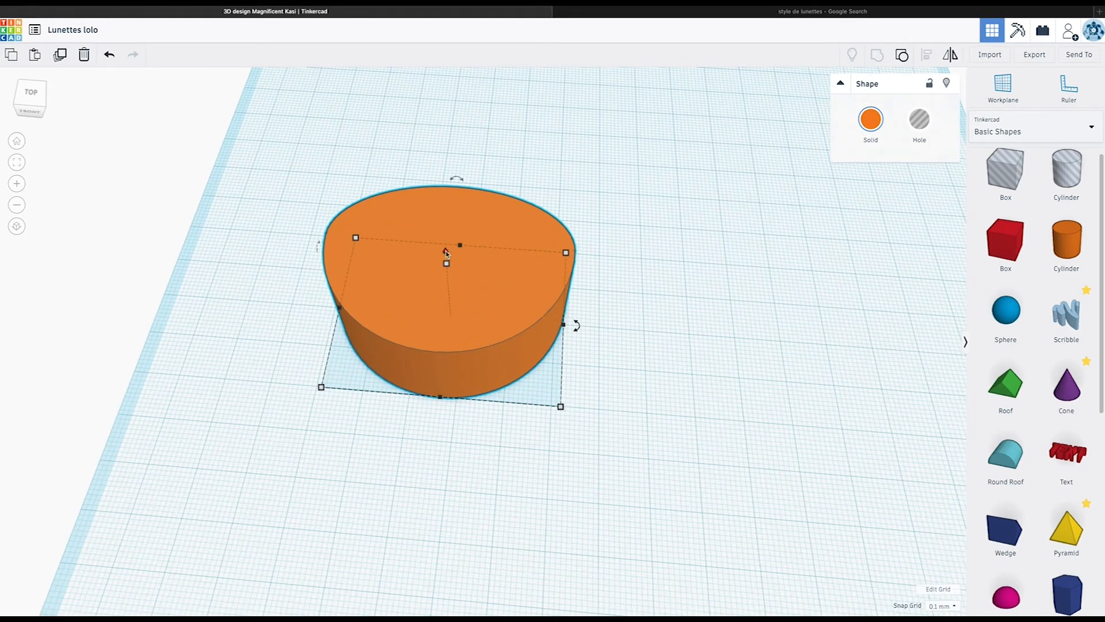
left_click_drag(446, 265, 446, 251)
key("super+z")
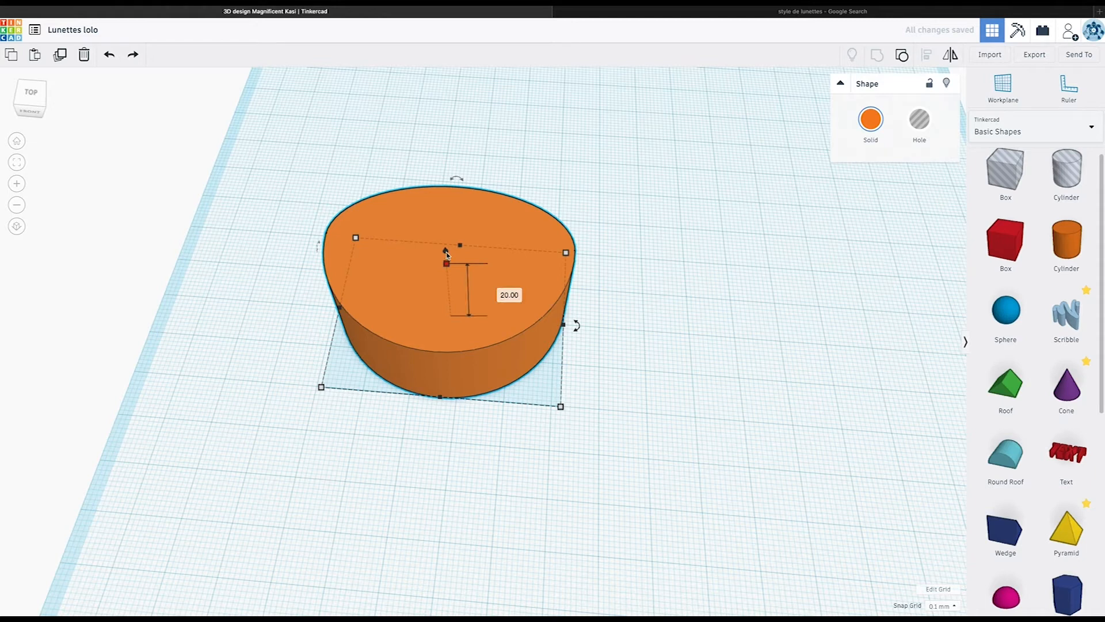
key("super+shift+z")
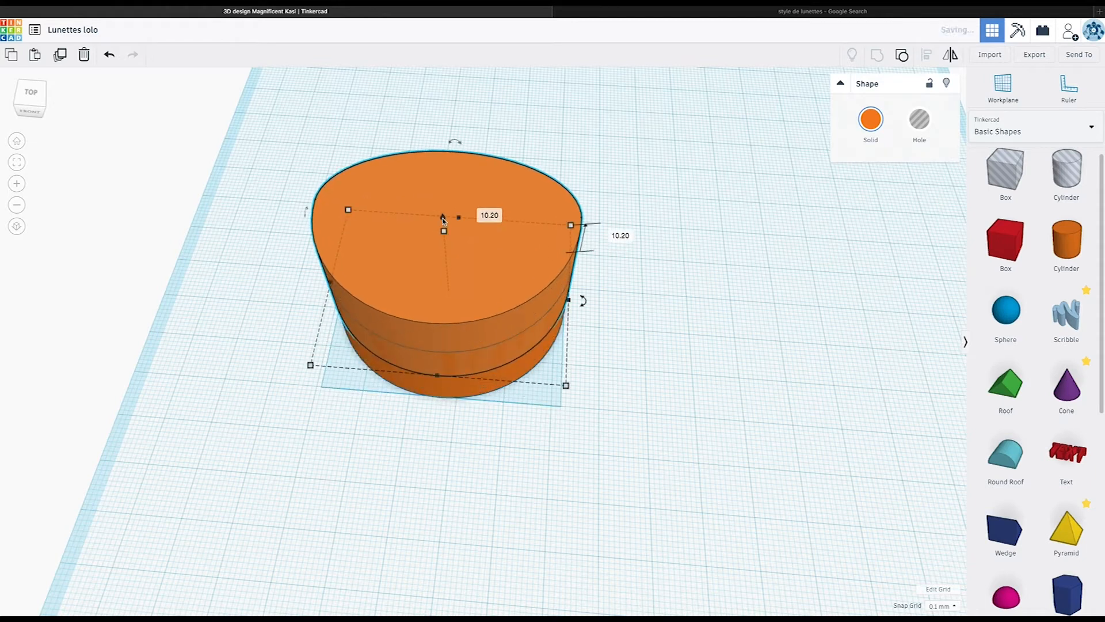
right_click_drag(451, 295, 454, 211)
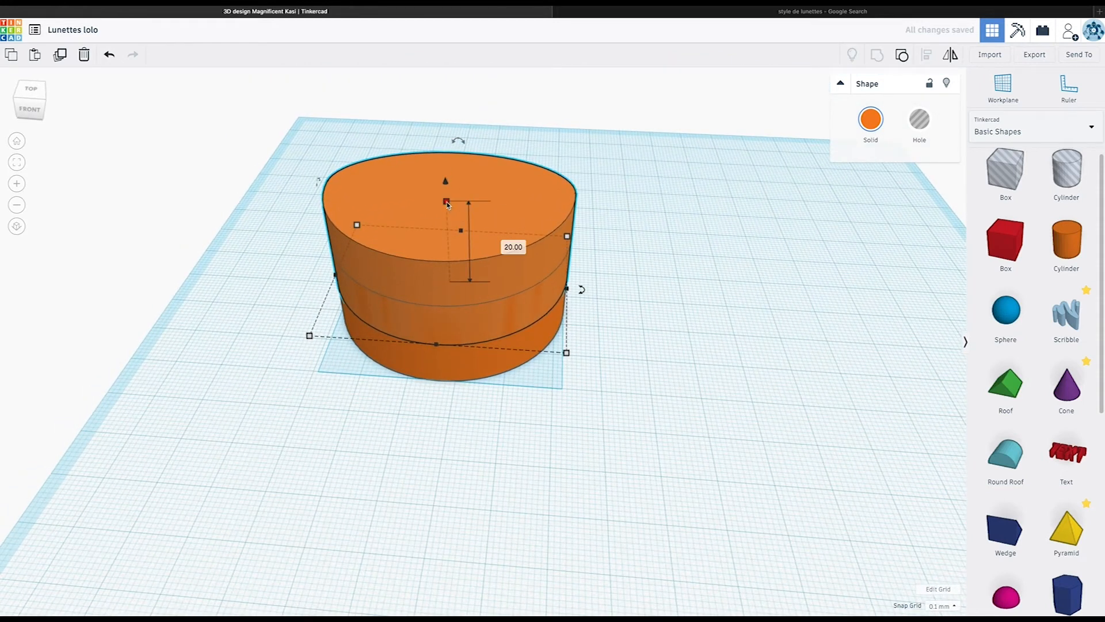
left_click_drag(447, 203, 447, 192, "shift")
key("super+z")
middle_click_drag(389, 310, 405, 333)
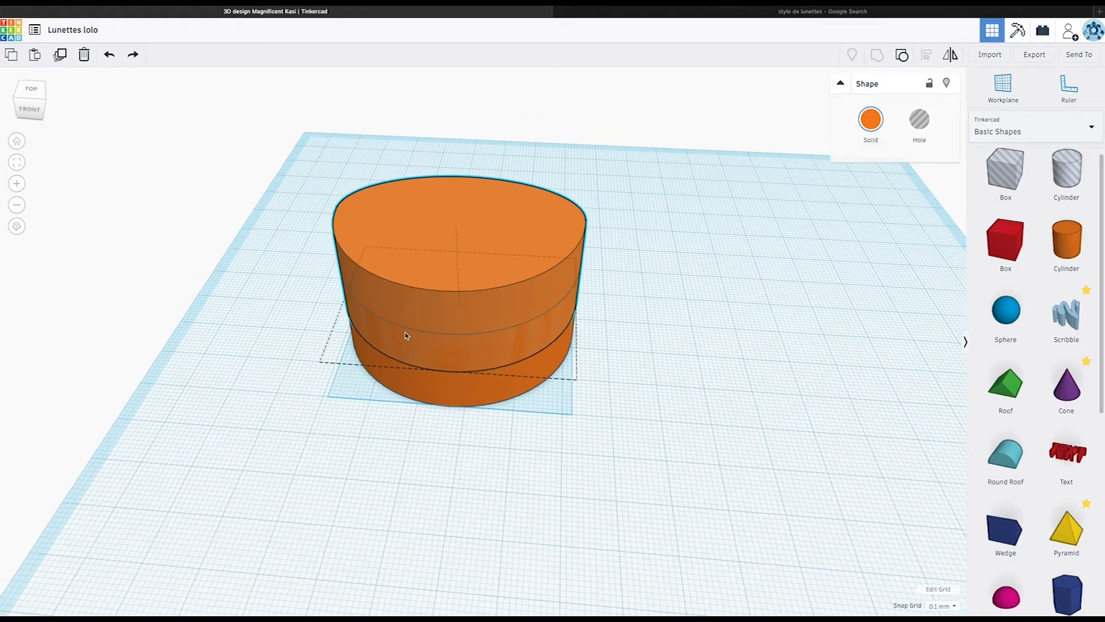
Scale the lower lens up proportionally so its outline extends beyond the raised copy
right_click_drag(405, 334, 450, 420)
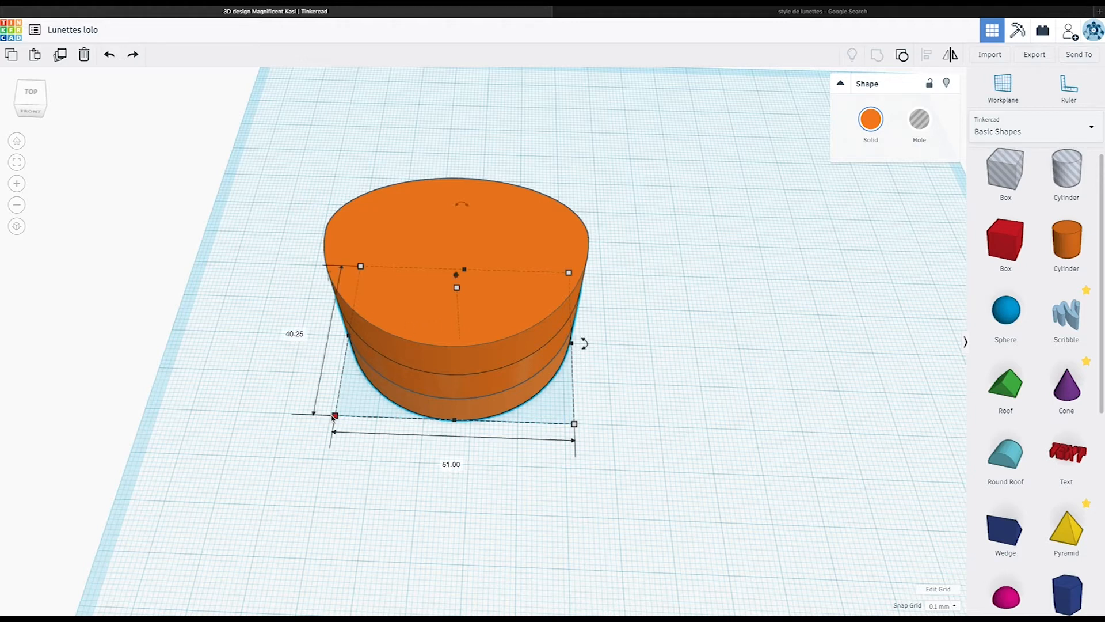
left_click(447, 466)
type("51")
key("Return")
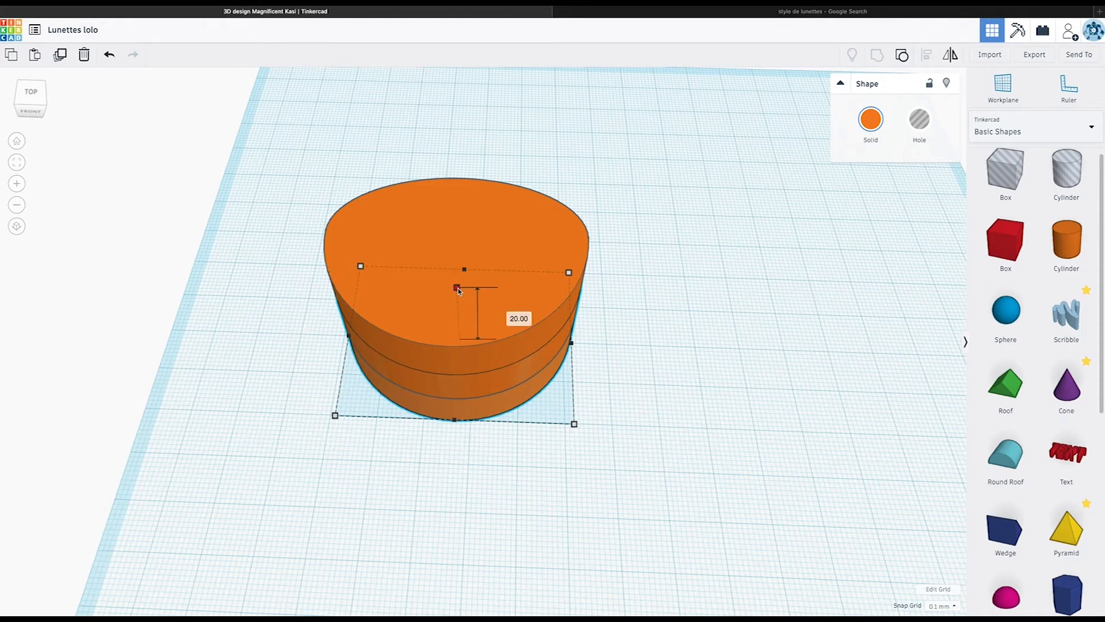
left_click_drag(457, 288, 459, 287)
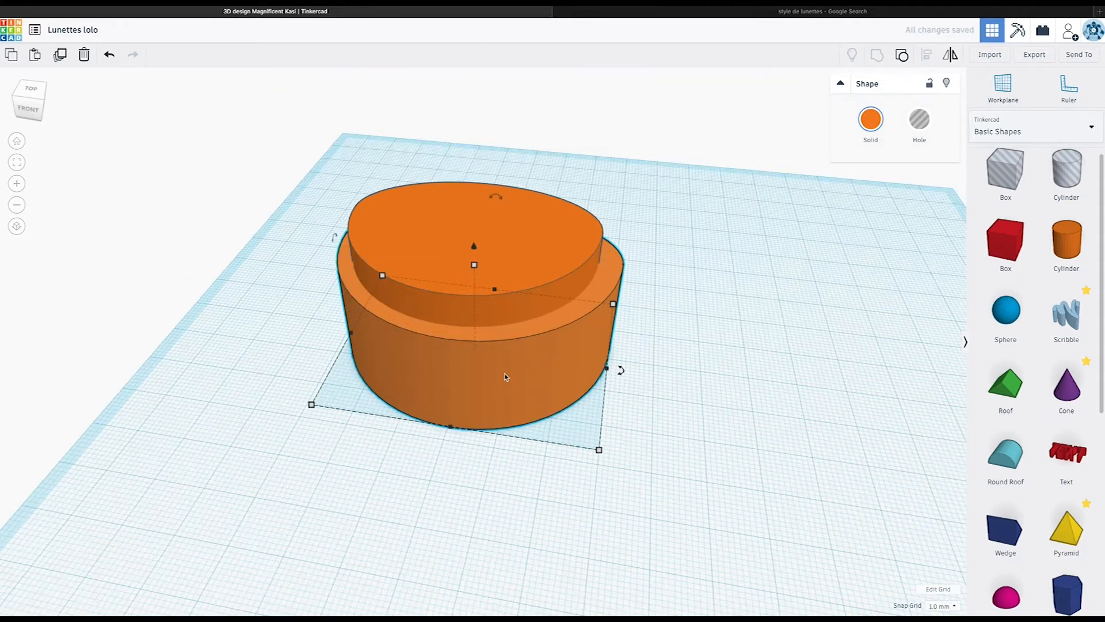
Shift the raised lens copy about 1.3 mm and 1.9 mm to centre it over the enlarged lens, and make it a hole
left_click(765, 288)
mouse_move(557, 250)
left_mouse_down()
mouse_move(577, 249)
mouse_move(565, 251)
left_mouse_up()
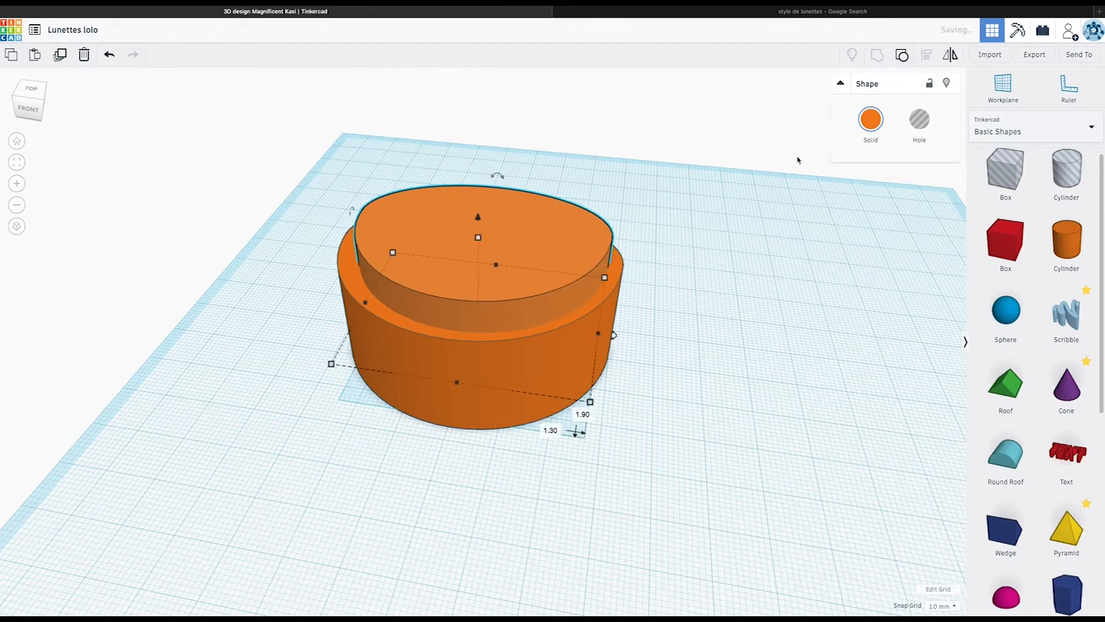
left_click(919, 119)
Lower the hole copy into the enlarged lens and fine-tune its position to leave a thin rim around it
mouse_move(481, 220)
left_mouse_down()
mouse_move(471, 239)
mouse_move(481, 241)
left_mouse_up()
right_click_drag(481, 242, 488, 213)
mouse_move(489, 212)
left_mouse_down()
mouse_move(485, 200)
mouse_move(477, 211)
left_mouse_up()
right_click_drag(487, 191, 490, 311)
Align the hole with the centre of the enlarged lens and group both shapes into a hollow lens frame
key("ctrl+a")
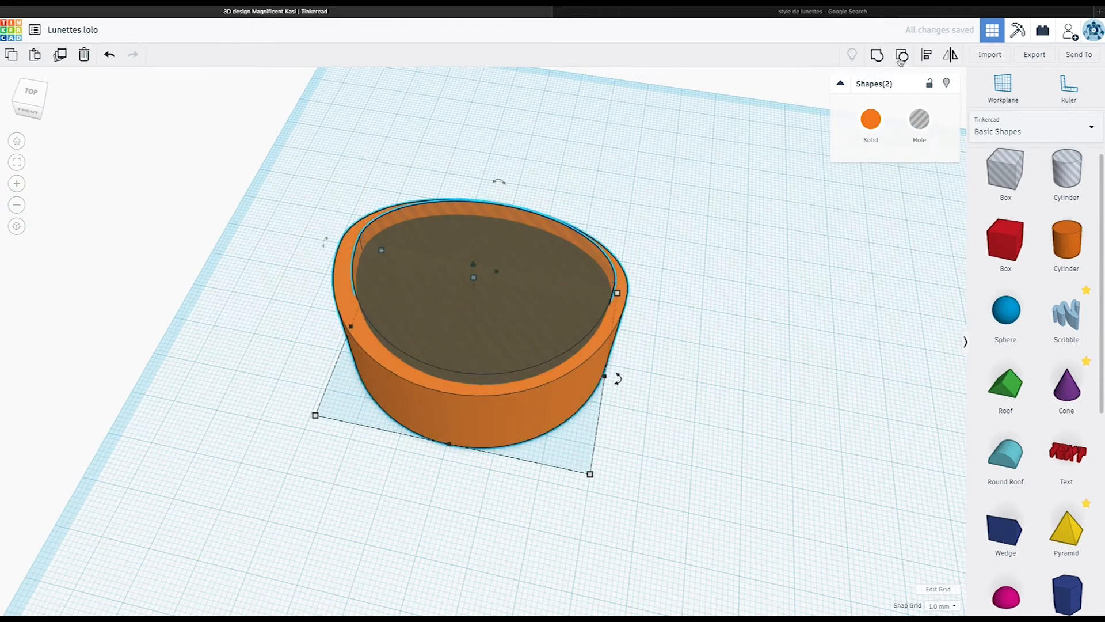
left_click_drag(340, 178, 745, 548)
left_click(446, 458)
scroll(444, 472, "up", 1)
scroll(444, 471, "up", 2)
right_click_drag(446, 471, 639, 468)
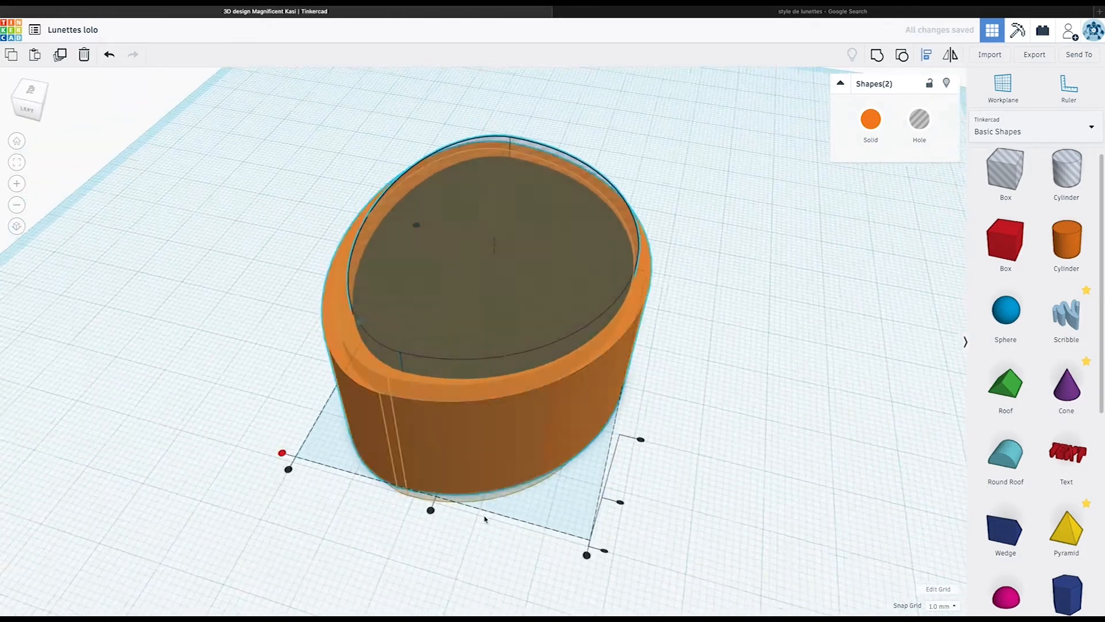
left_click(437, 509)
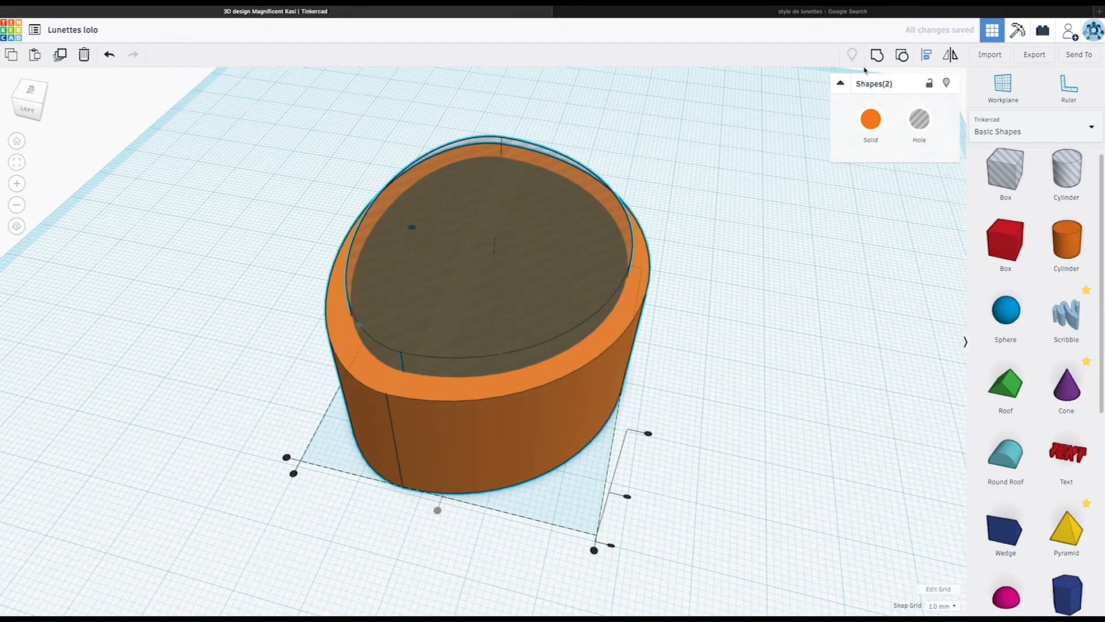
left_click(877, 55)
scroll(555, 286, "down", 1)
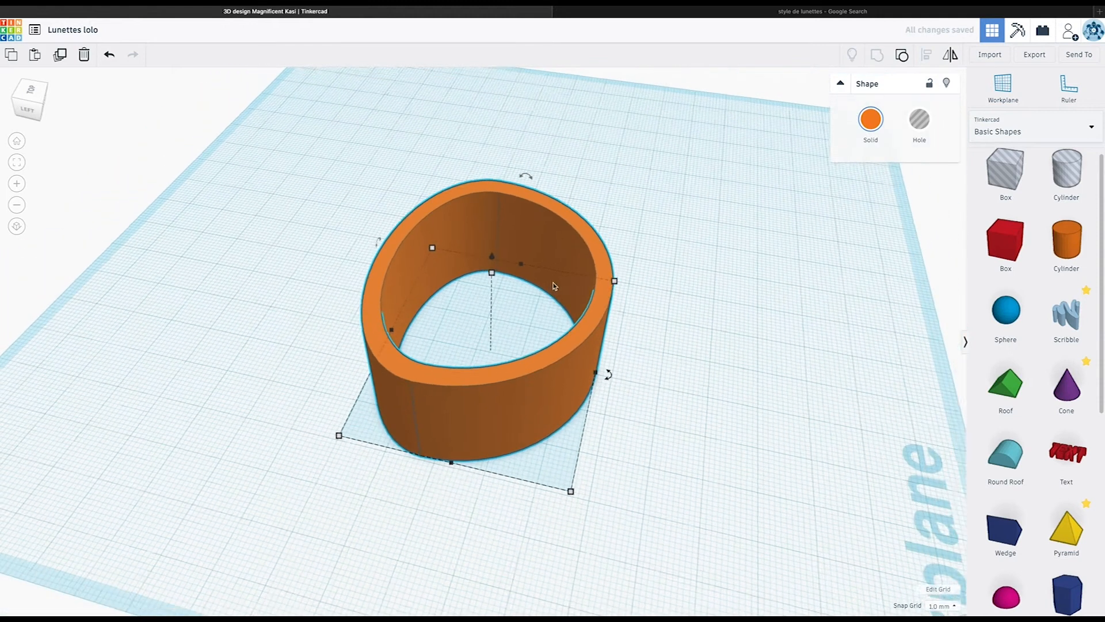
Reduce the height of the lens frame to 4 mm
left_click_drag(491, 257, 491, 339)
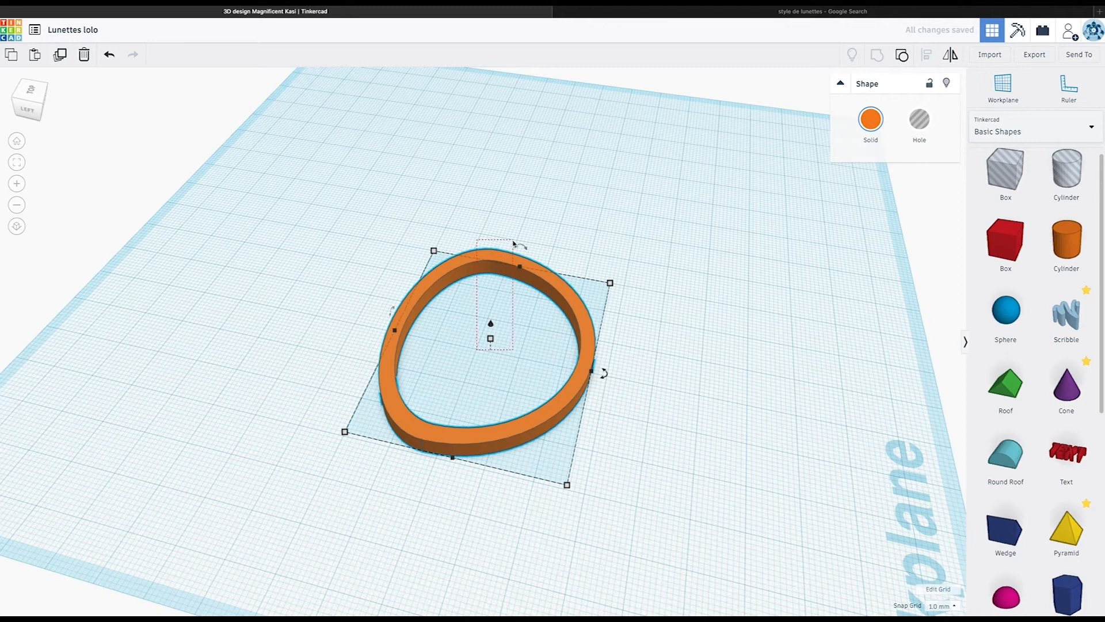
right_click_drag(644, 289, 517, 347)
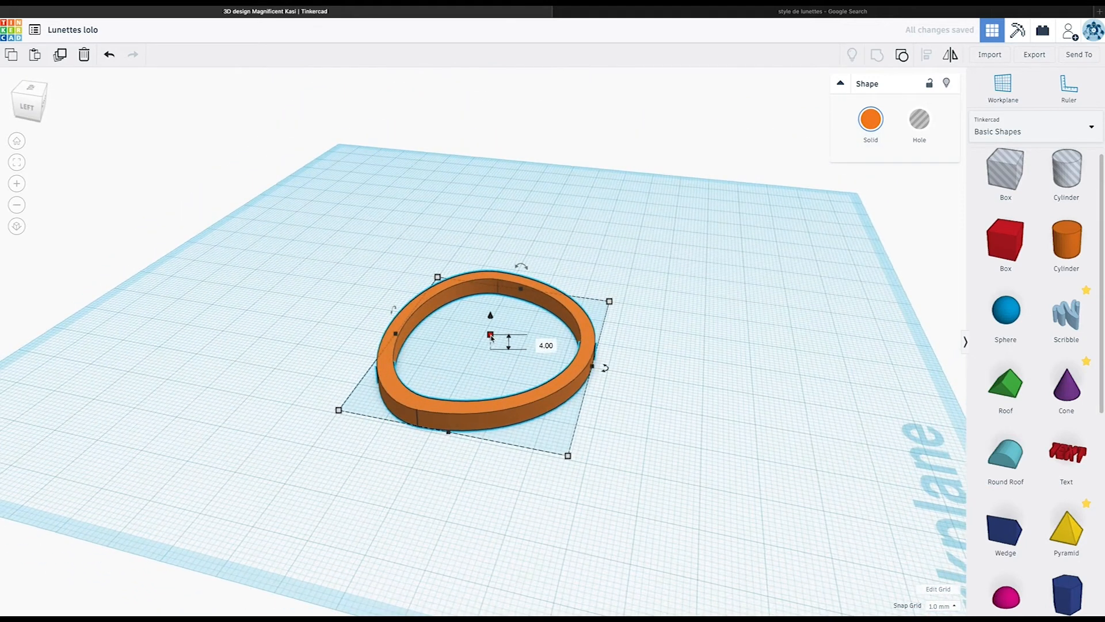
right_click_drag(689, 341, 757, 350)
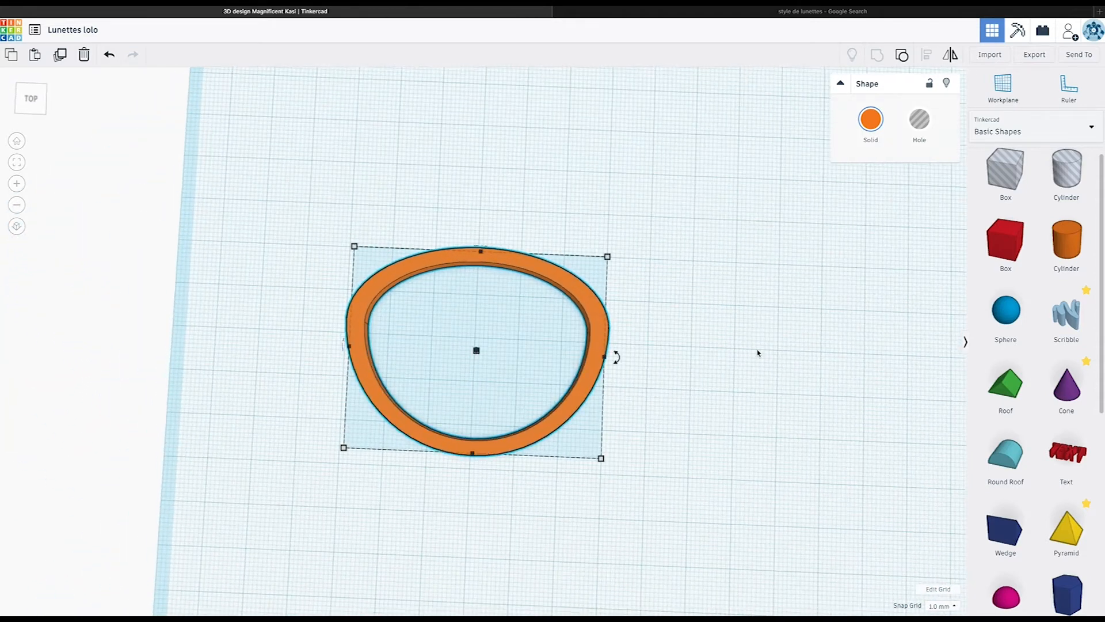
Move the lens frame closer to the workplane's edge and rotate it to stand upright
scroll(758, 353, "down", 3)
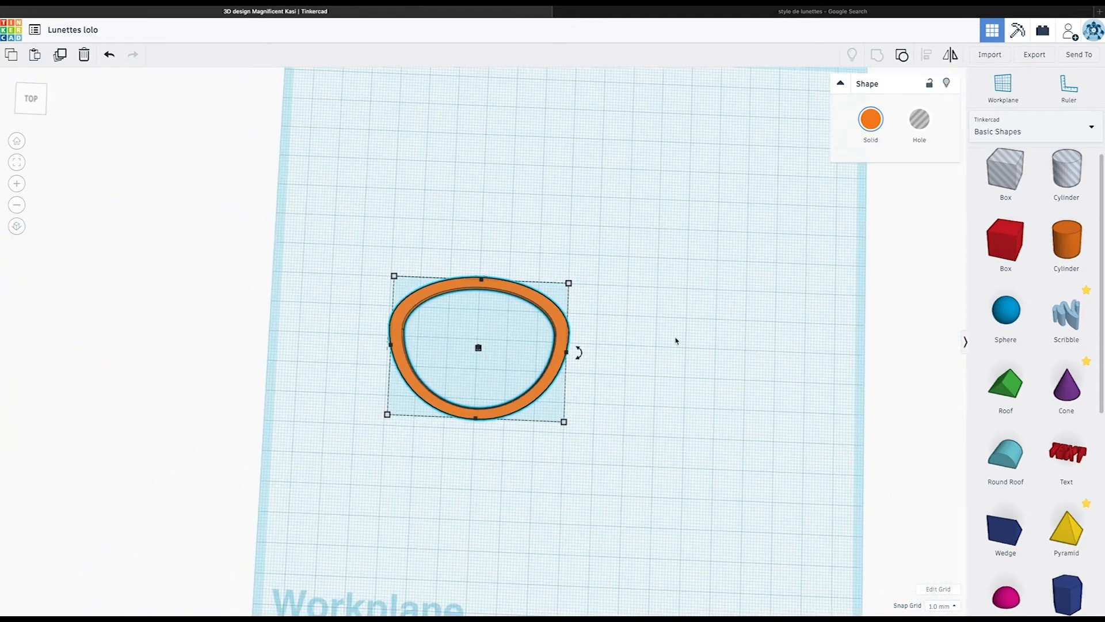
left_click_drag(478, 347, 416, 315)
right_click_drag(629, 286, 481, 316)
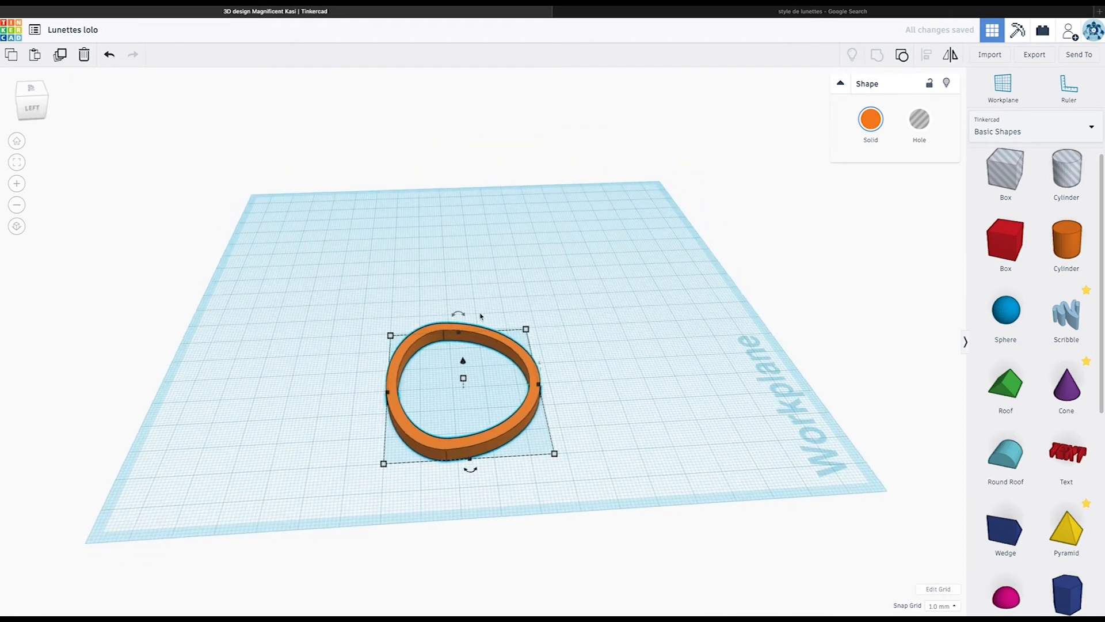
left_click_drag(459, 315, 458, 278)
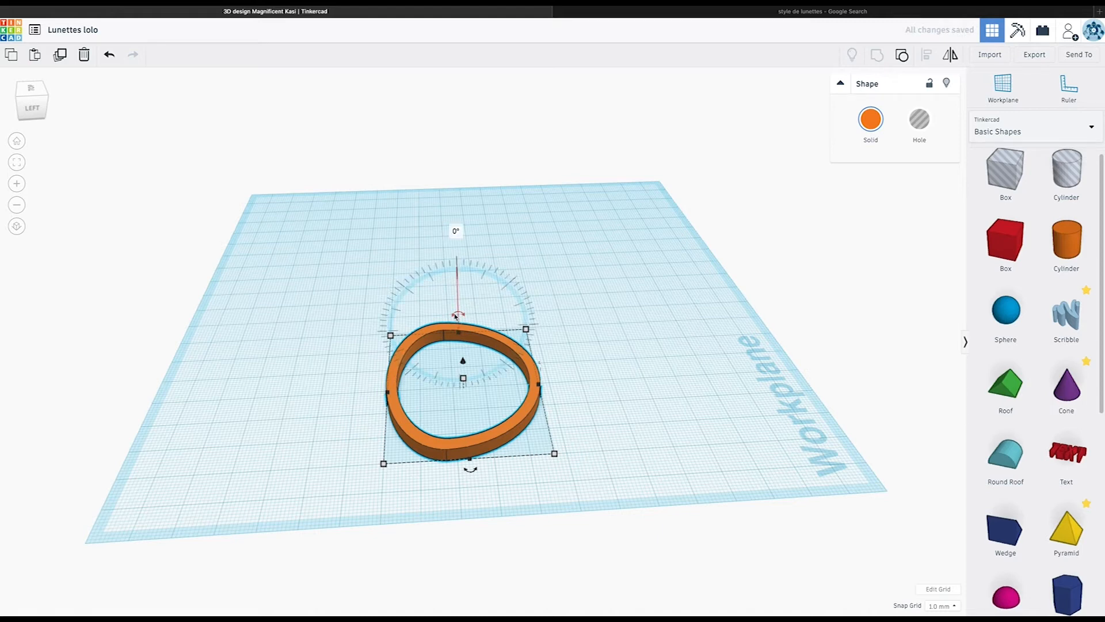
left_click_drag(458, 316, 456, 317)
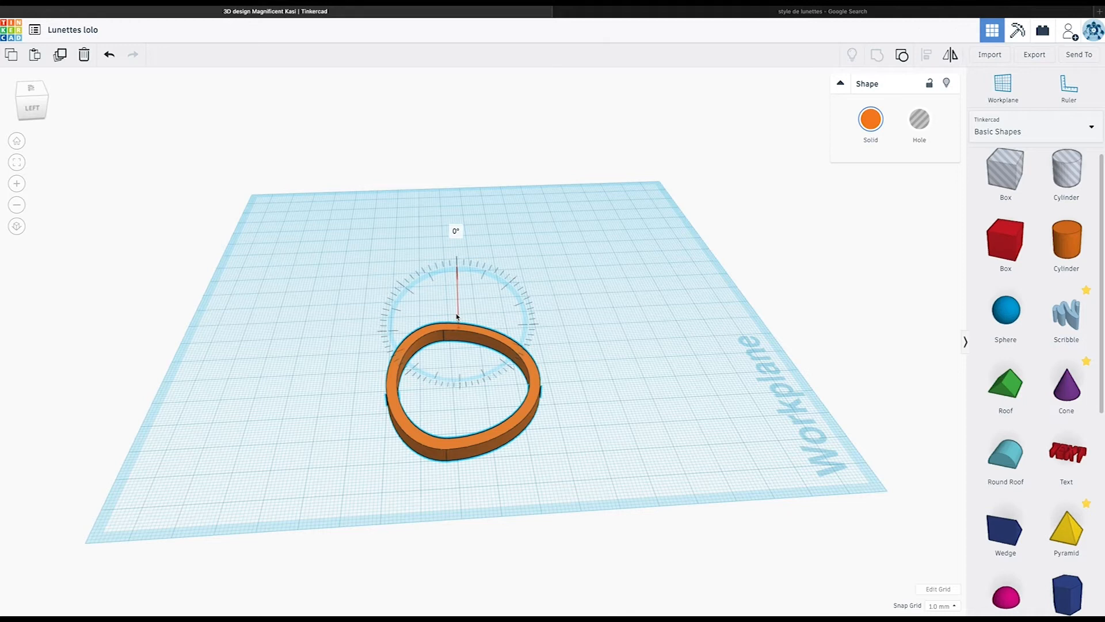
left_click_drag(458, 264, 458, 282)
left_click_drag(470, 283, 524, 323)
Raise the upright frame about 22.28 mm so that it stands on the workplane
right_click_drag(557, 343, 431, 267)
left_click_drag(420, 299, 415, 235)
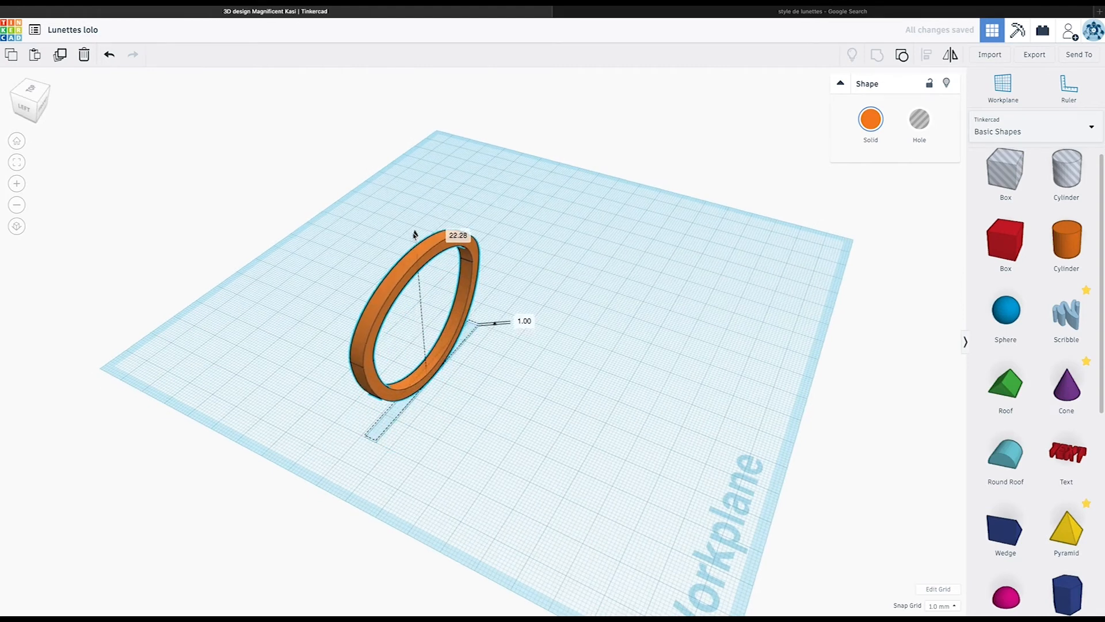
right_click_drag(595, 345, 700, 242)
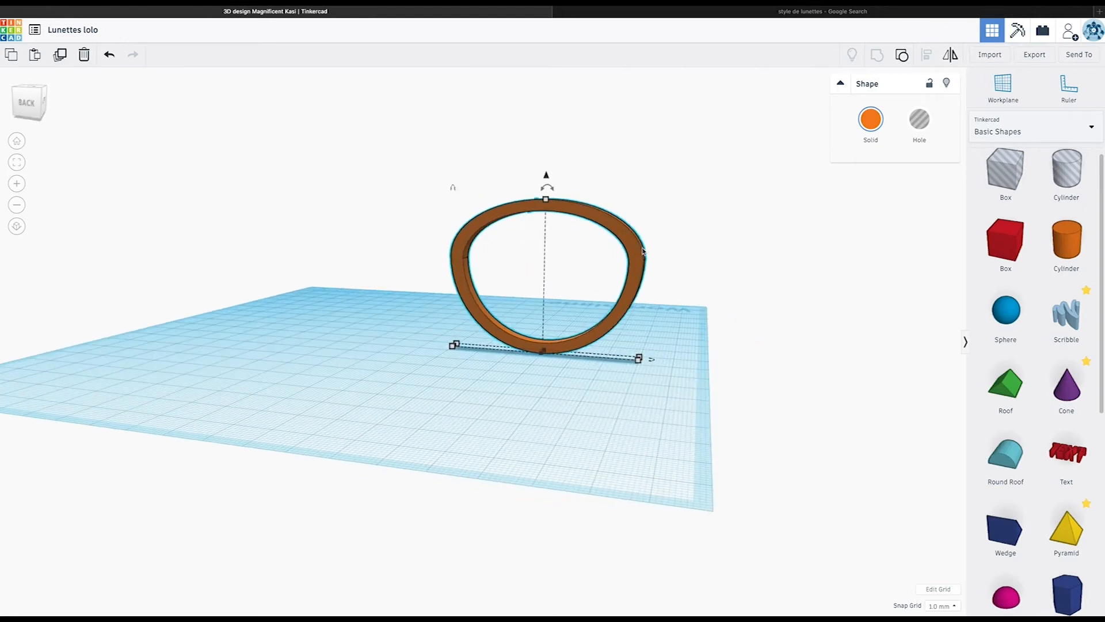
right_click_drag(729, 274, 775, 315)
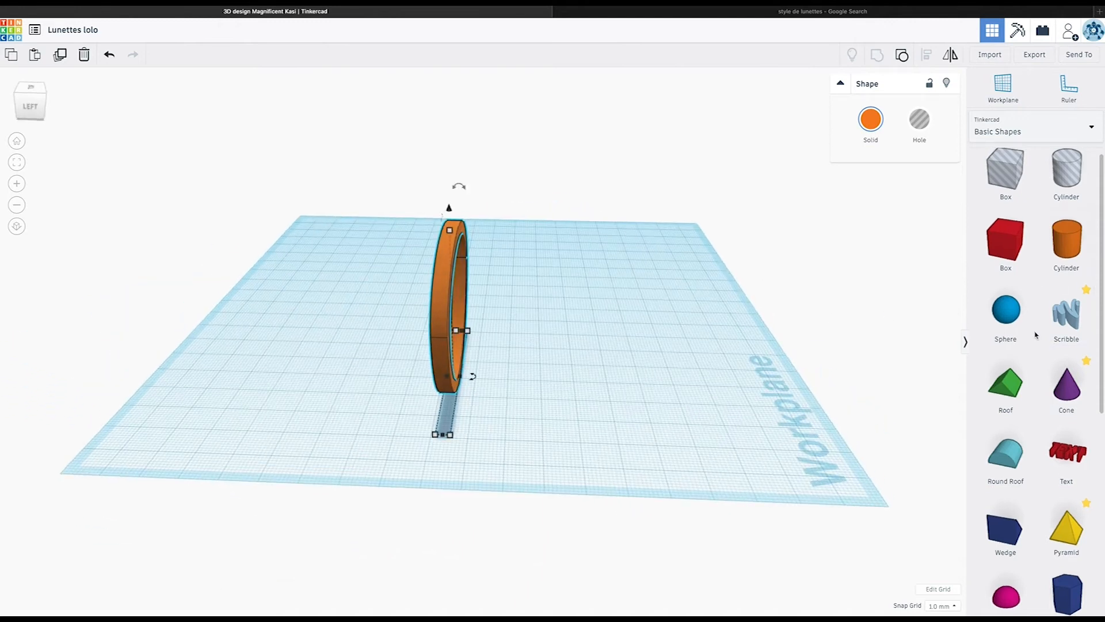
Add a box beside the upright frame near the workplane's edge and shrink it to 4 mm wide and 6 mm high
scroll(1035, 335, "down", 4)
scroll(1035, 335, "up", 3)
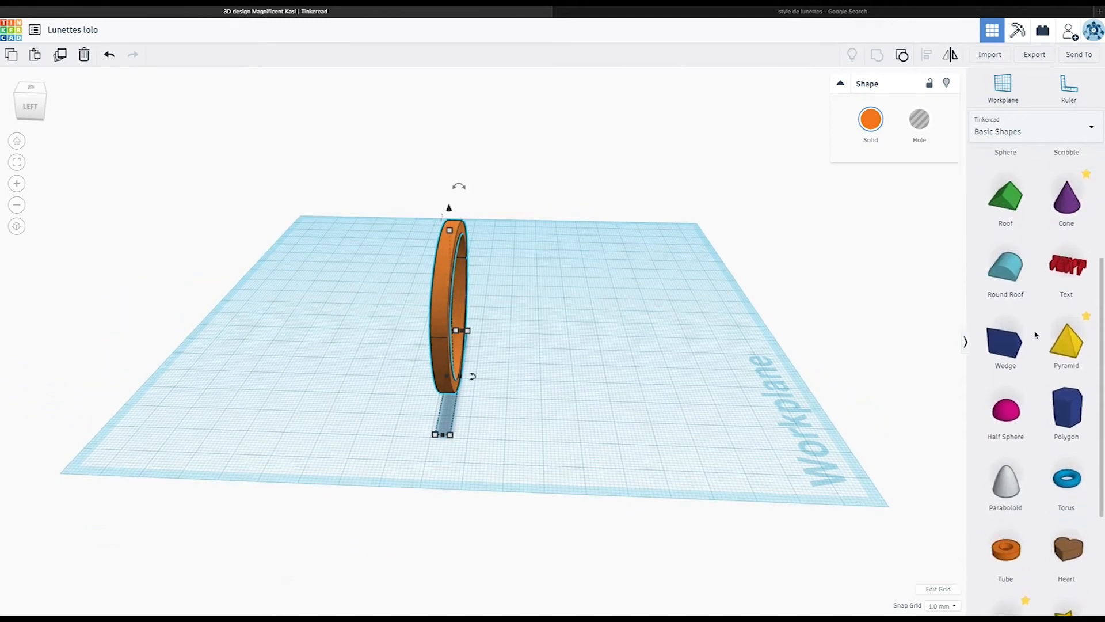
scroll(1035, 335, "up", 1)
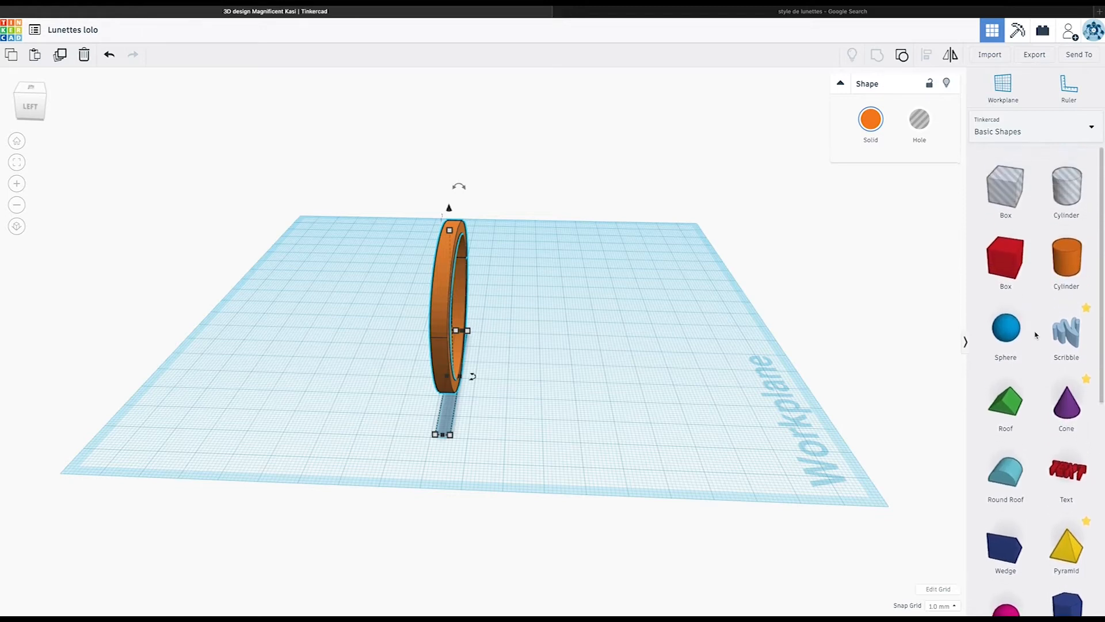
left_click_drag(994, 231, 441, 480)
right_click_drag(481, 468, 301, 478)
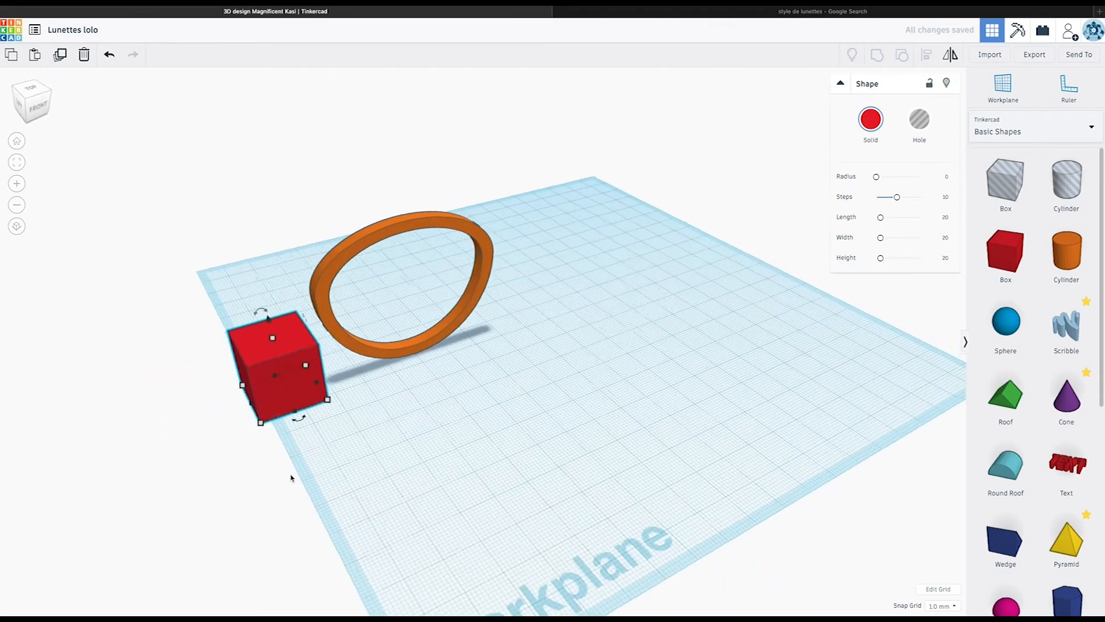
left_click_drag(274, 404, 311, 399)
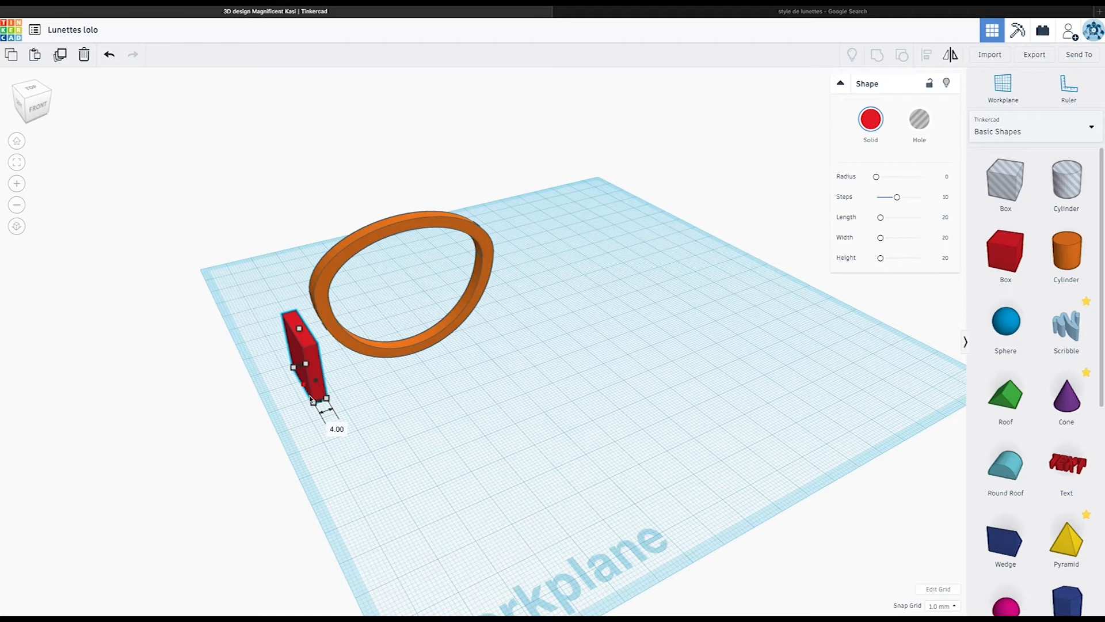
left_click_drag(299, 329, 305, 372)
right_click_drag(269, 366, 449, 446)
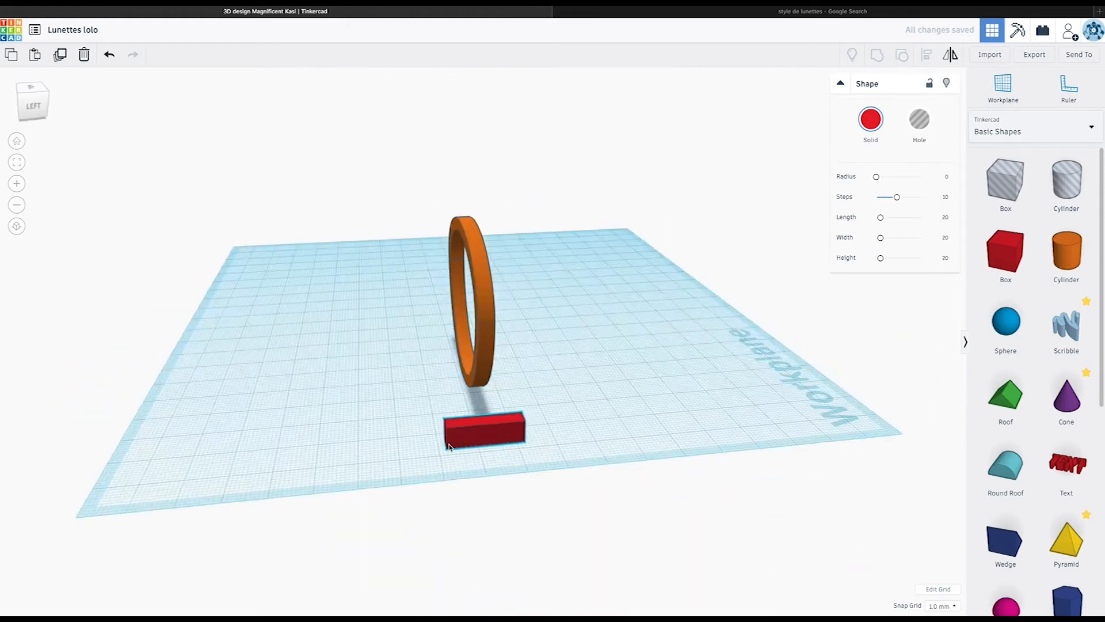
left_click(449, 446)
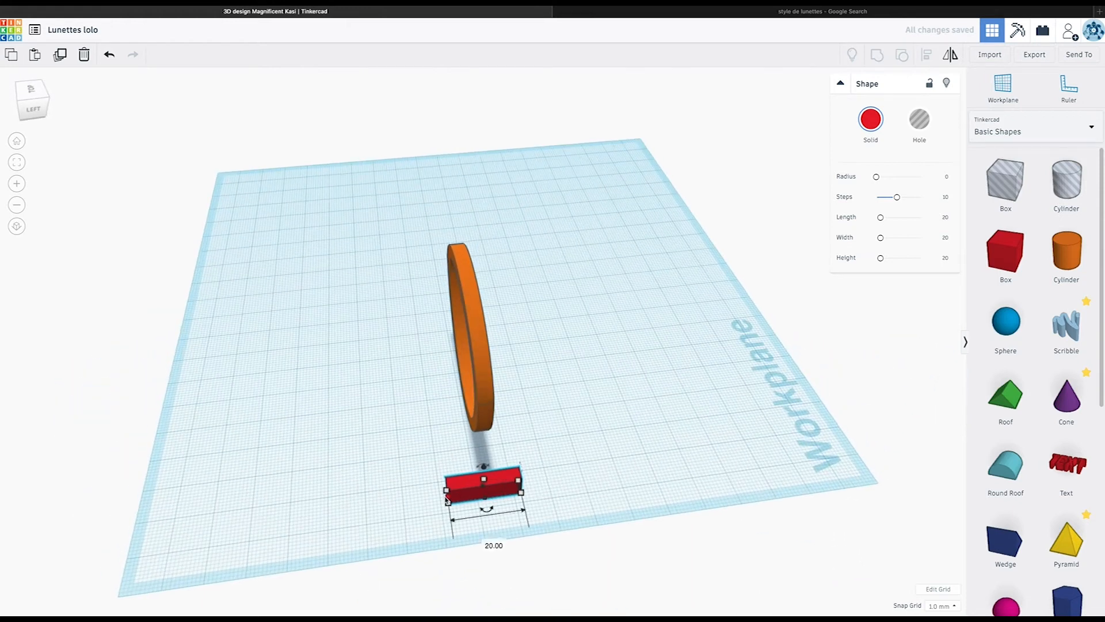
Set the box's width to 3 mm and its height to 4 mm
right_click_drag(557, 504, 617, 456)
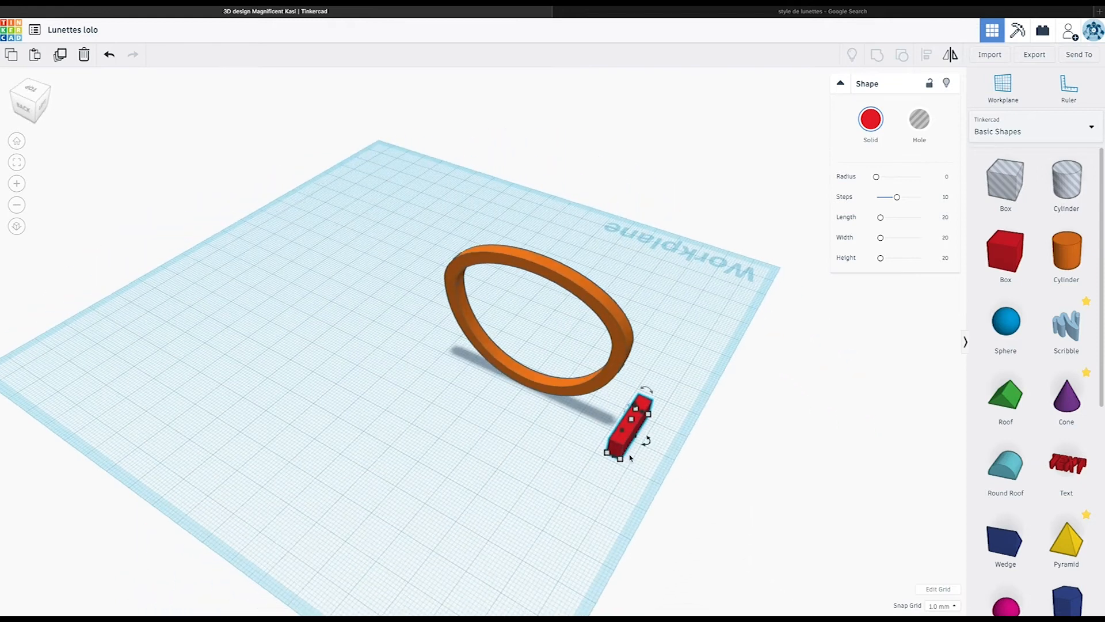
left_click(686, 459)
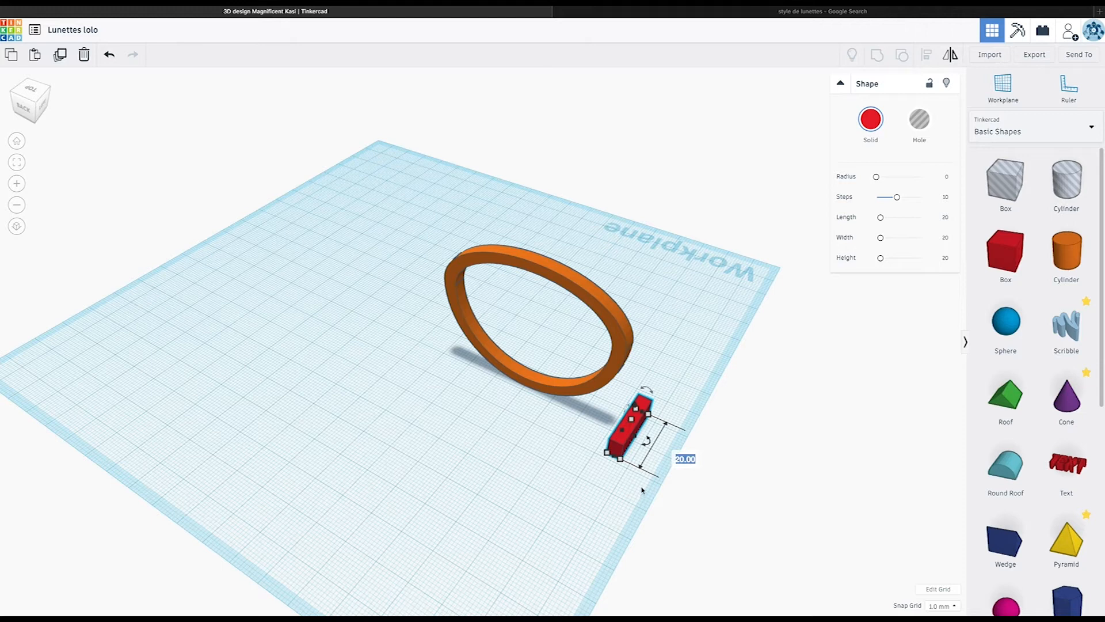
left_click(587, 493)
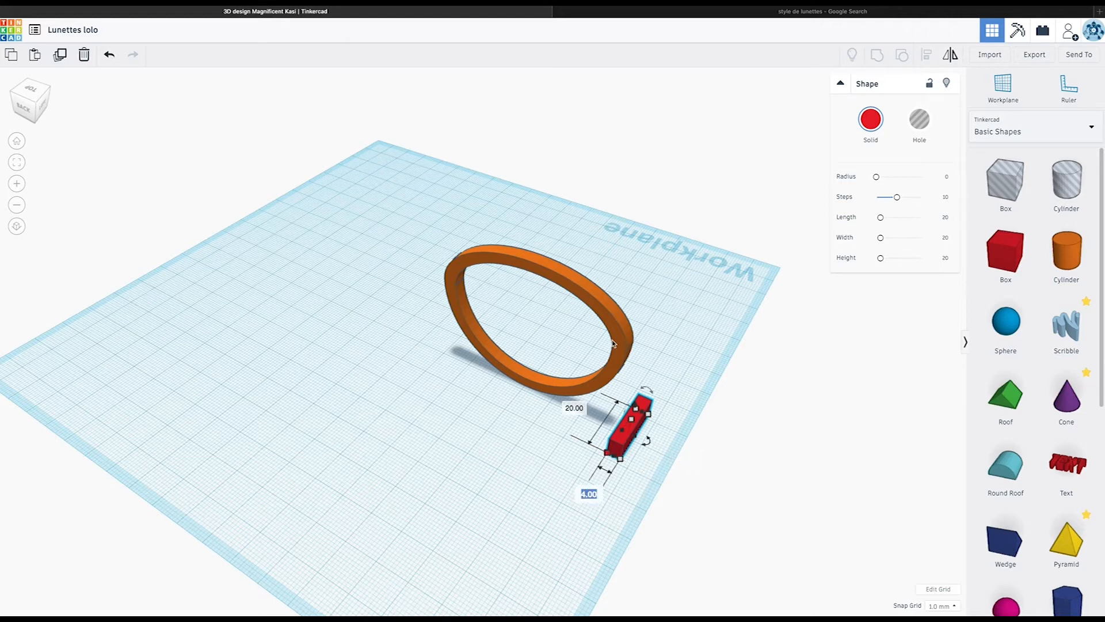
left_click(673, 423)
right_click_drag(674, 424, 506, 374)
left_click(472, 364)
mouse_move(435, 346)
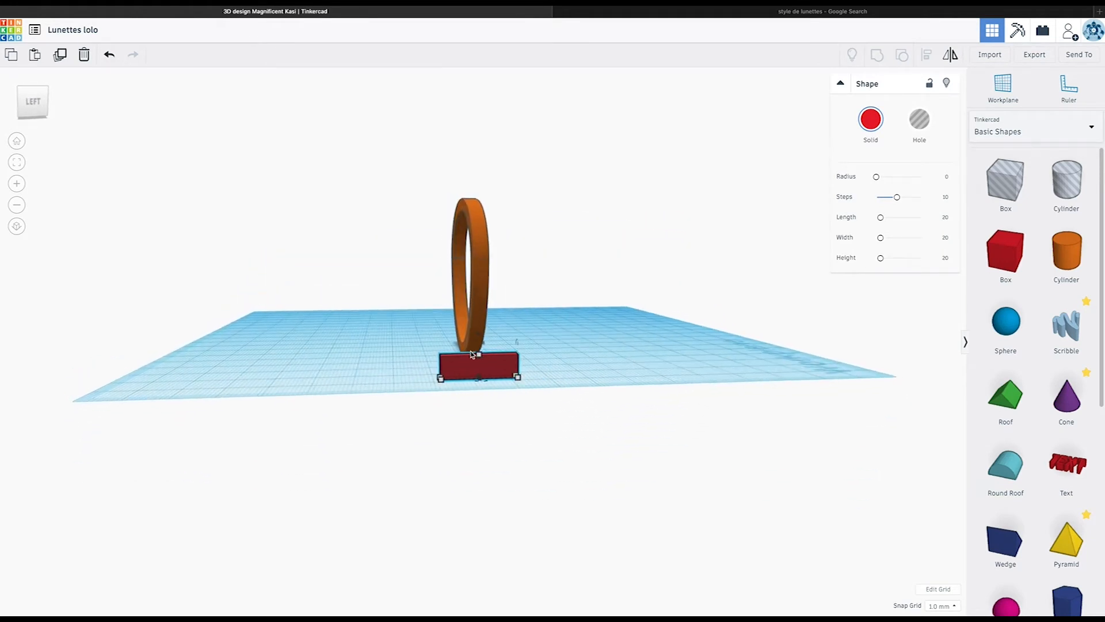
left_click(527, 367)
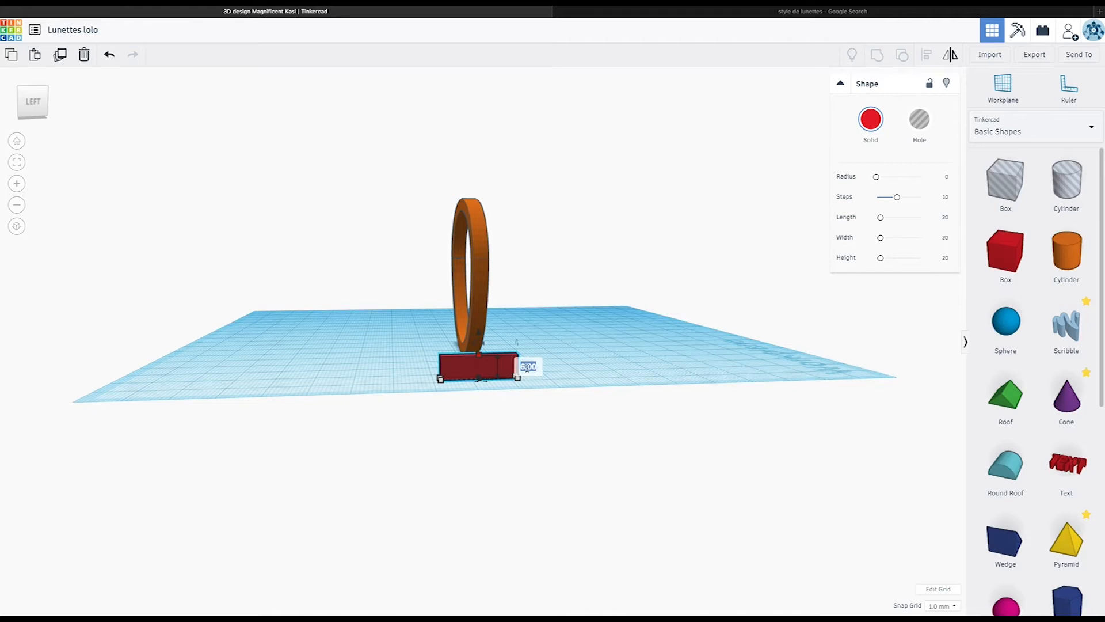
type("4")
key("Return")
Set the box's height to 5 mm
right_click_drag(571, 383, 559, 406)
left_click(583, 410)
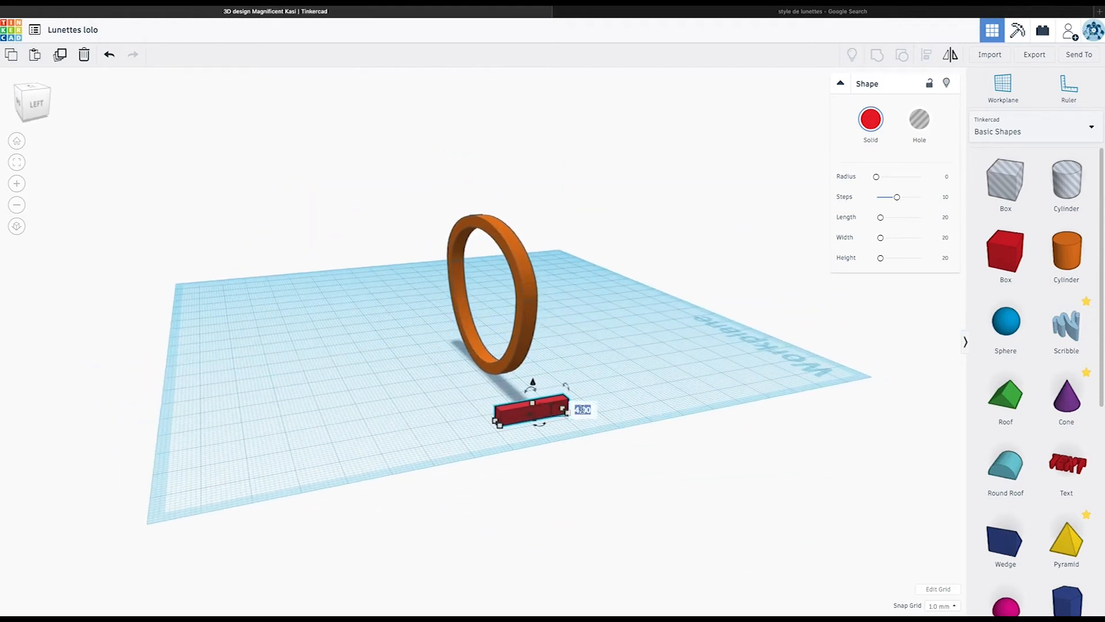
type("5")
key("Return")
scroll(630, 425, "down", 3)
right_click_drag(516, 401, 523, 426)
left_click_drag(521, 427, 483, 438)
key("ctrl+z")
Stretch the box away from the frame into a bar about 69 mm long
right_click_drag(493, 449, 498, 485)
scroll(499, 488, "up", 5)
scroll(498, 486, "up", 2)
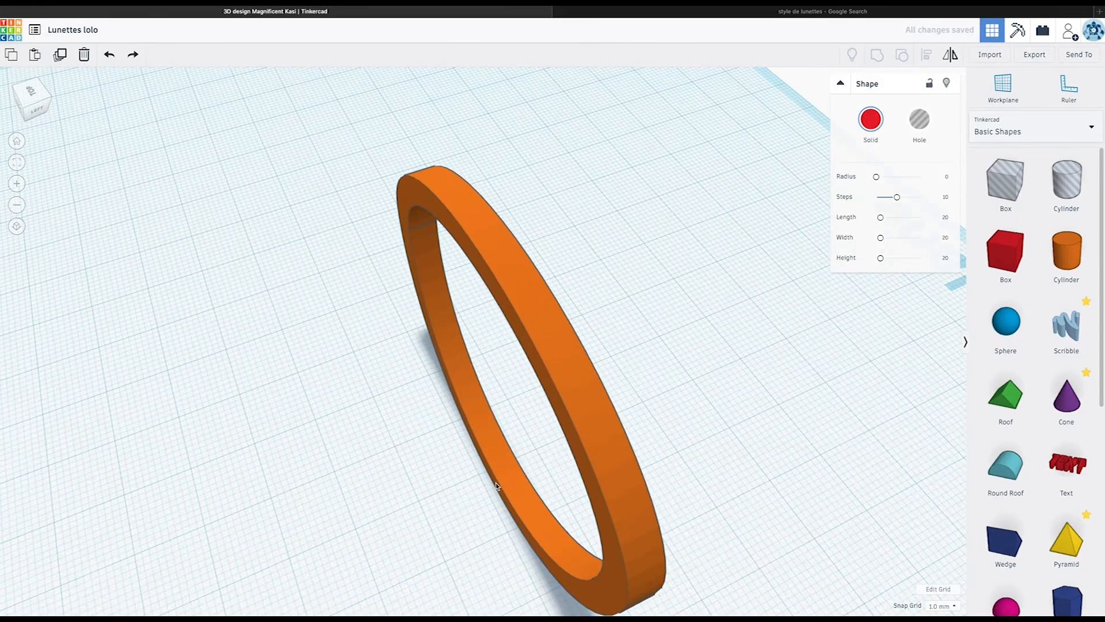
middle_click_drag(432, 514, 361, 231)
mouse_move(471, 296)
left_click_drag(471, 296, 44, 384)
scroll(109, 353, "down", 5)
scroll(187, 306, "down", 2)
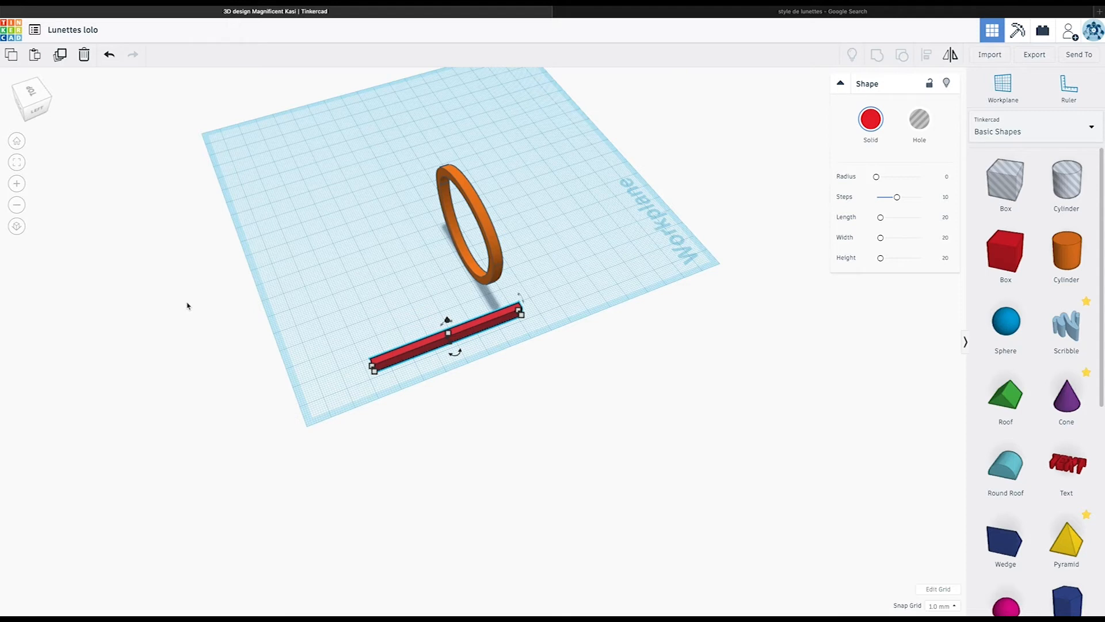
Set the bar's length to 100 mm
scroll(296, 363, "up", 4)
scroll(296, 363, "down", 5)
mouse_move(378, 369)
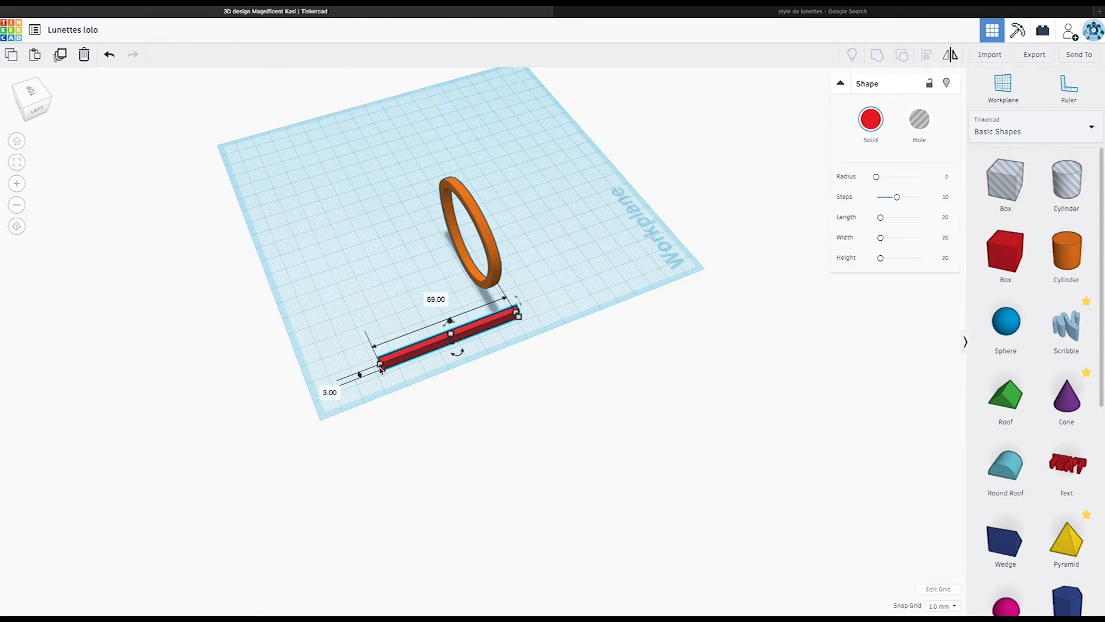
scroll(380, 368, "up", 5)
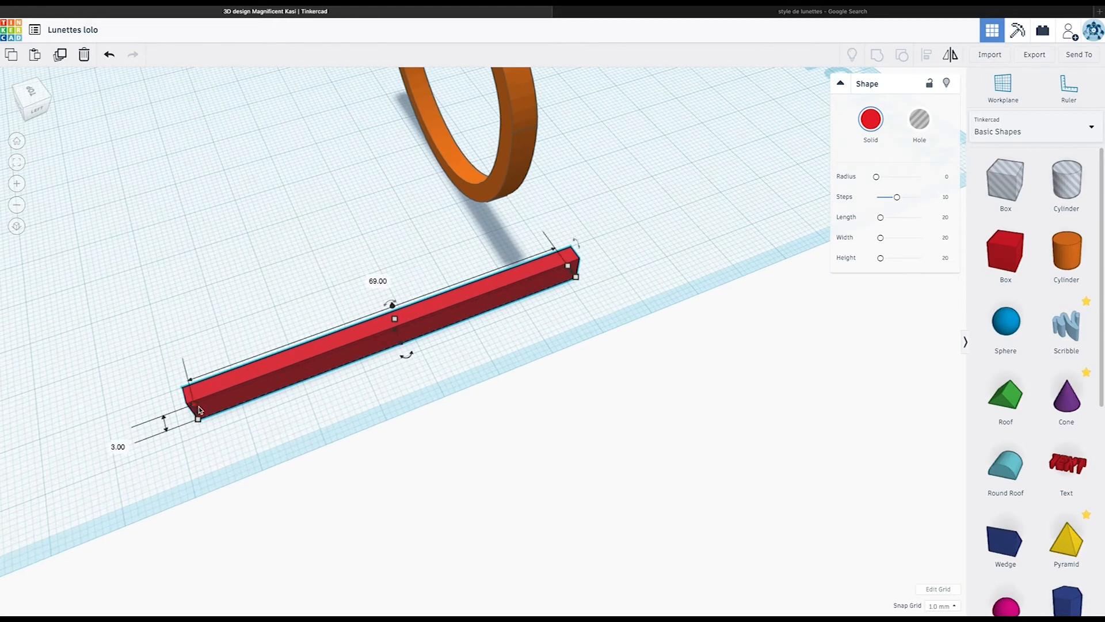
scroll(200, 412, "down", 3)
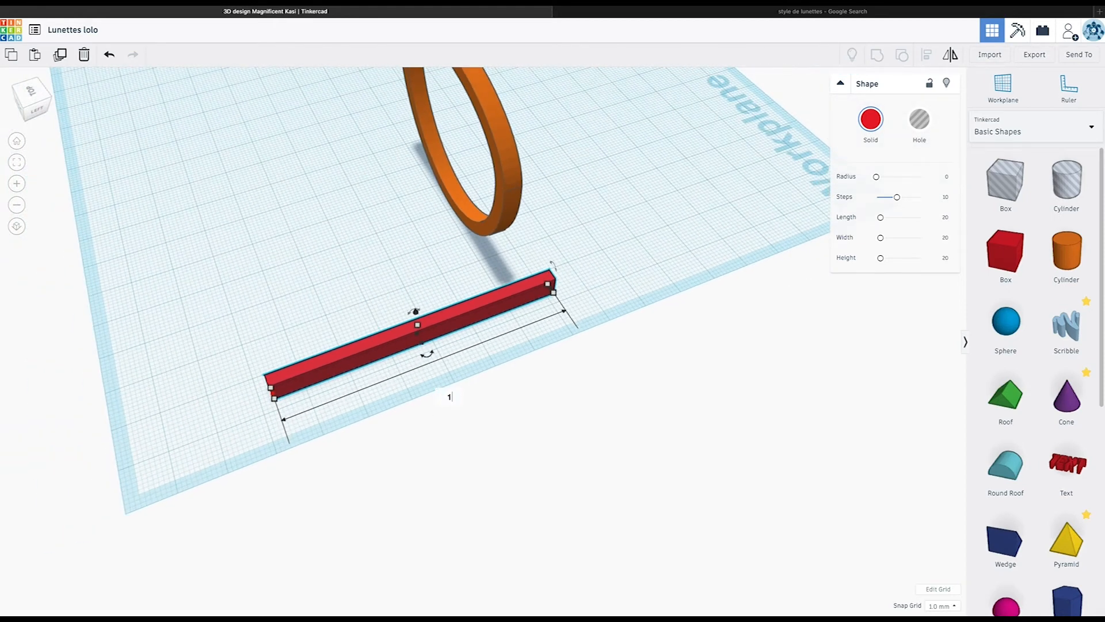
scroll(258, 403, "down", 3)
right_click_drag(259, 403, 236, 346)
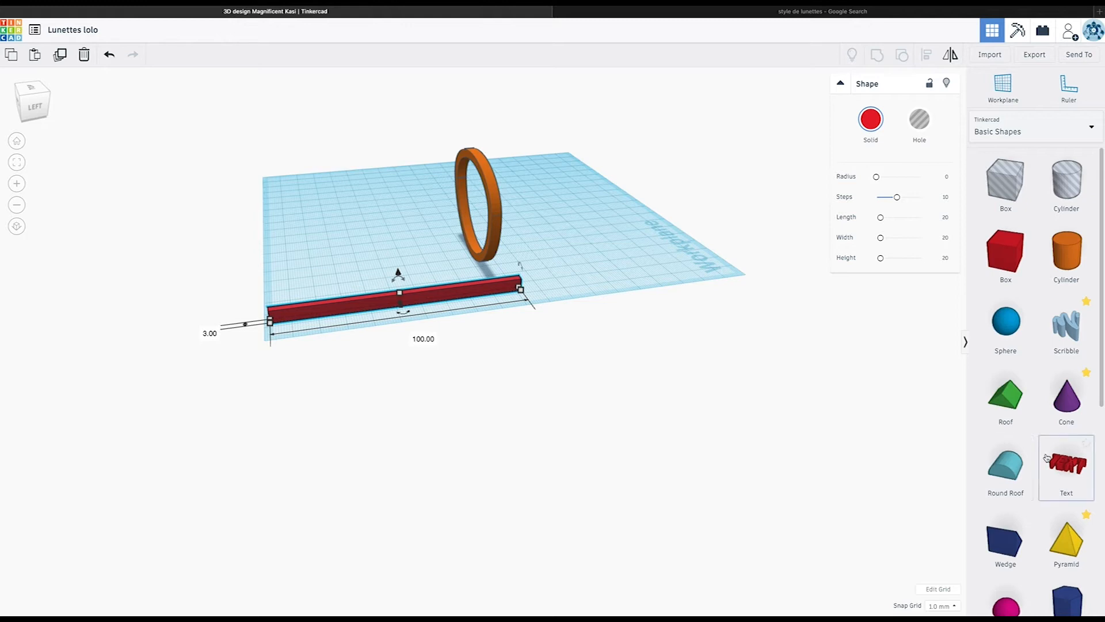
Add a tube next to the far end of the bar and set its sides to 64
scroll(1046, 457, "down", 5)
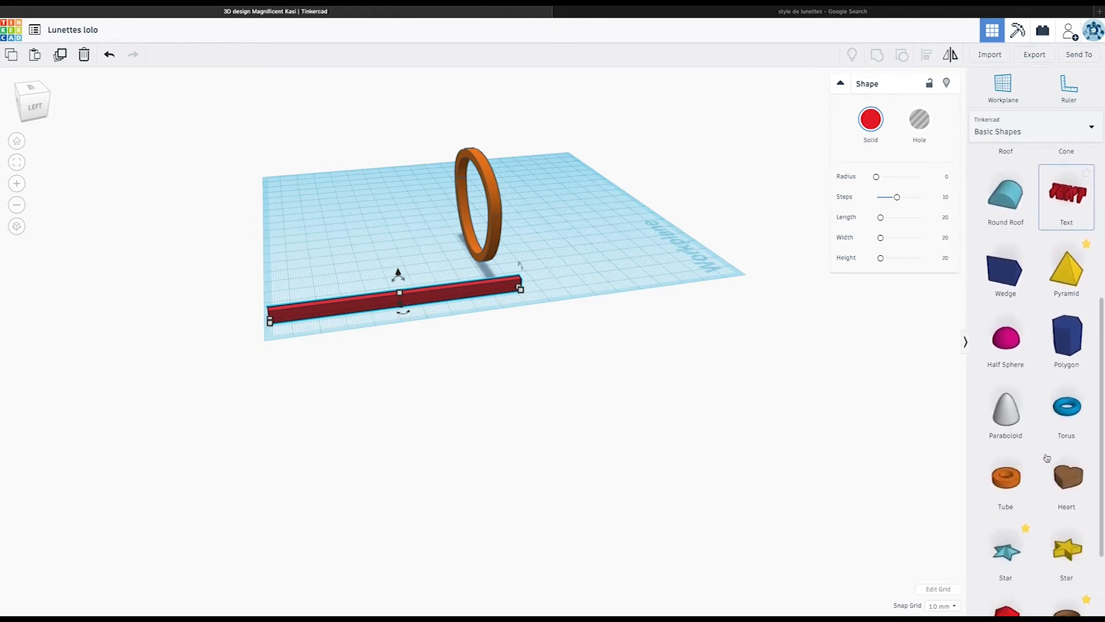
left_click_drag(1018, 478, 271, 374)
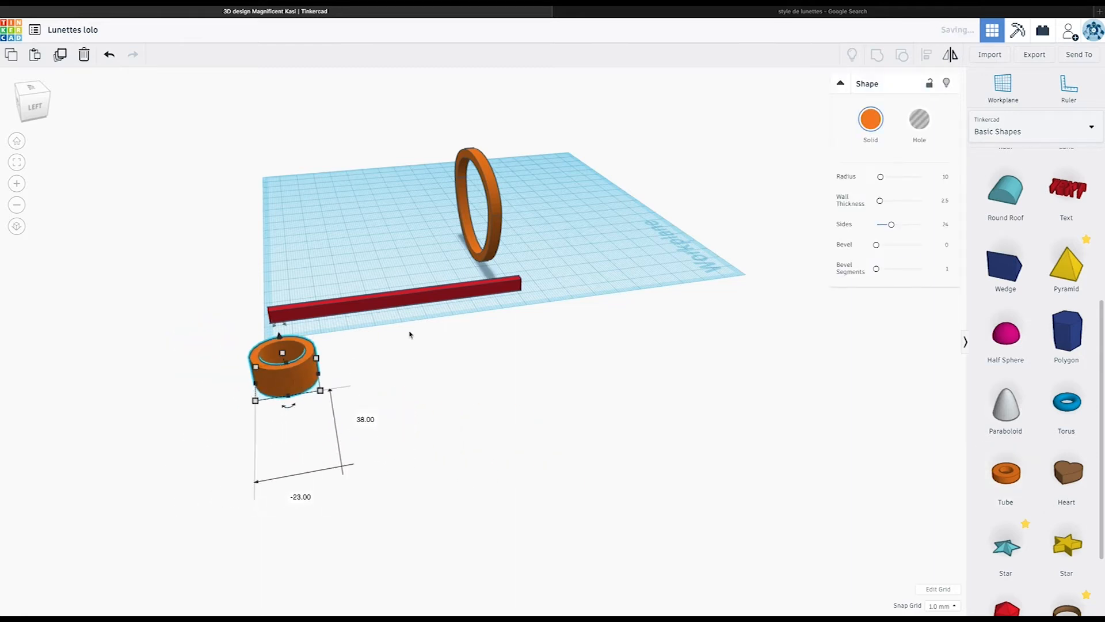
left_click_drag(876, 246, 919, 224)
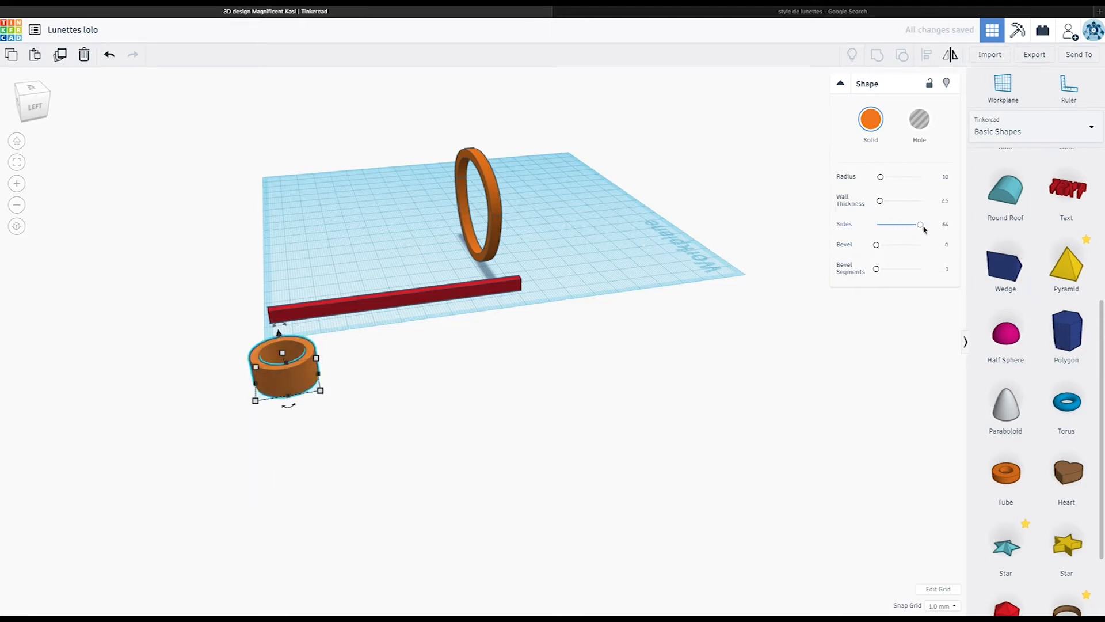
Move the tube onto the workplane beside the bar's far end and flatten it to a height of about 4 mm
right_click_drag(296, 378, 314, 458)
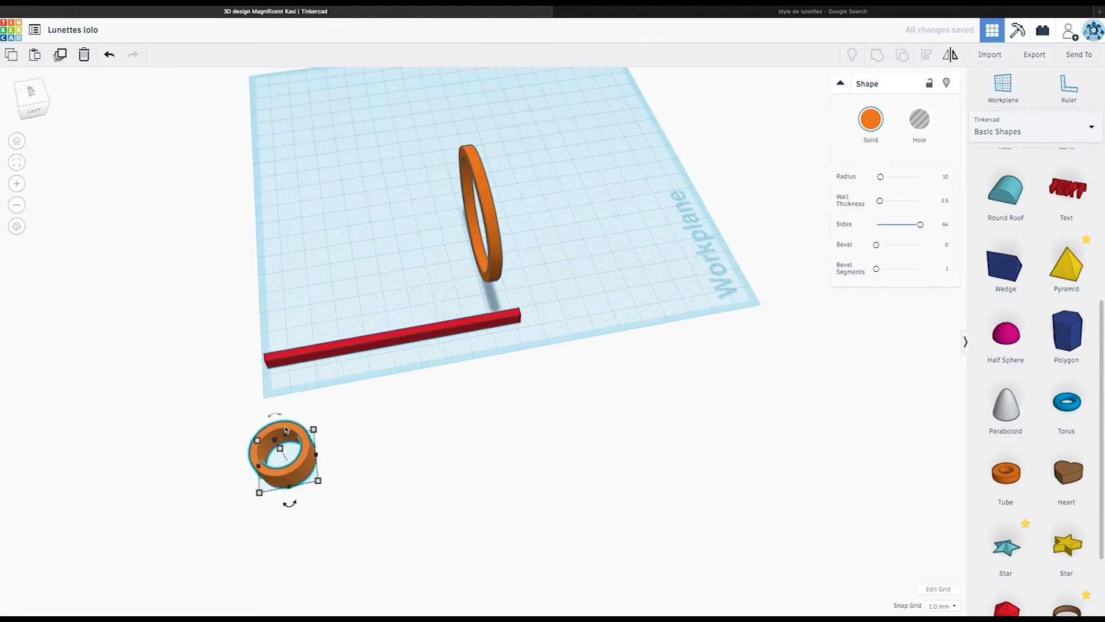
left_click_drag(316, 458, 367, 447)
left_click_drag(316, 482, 323, 553)
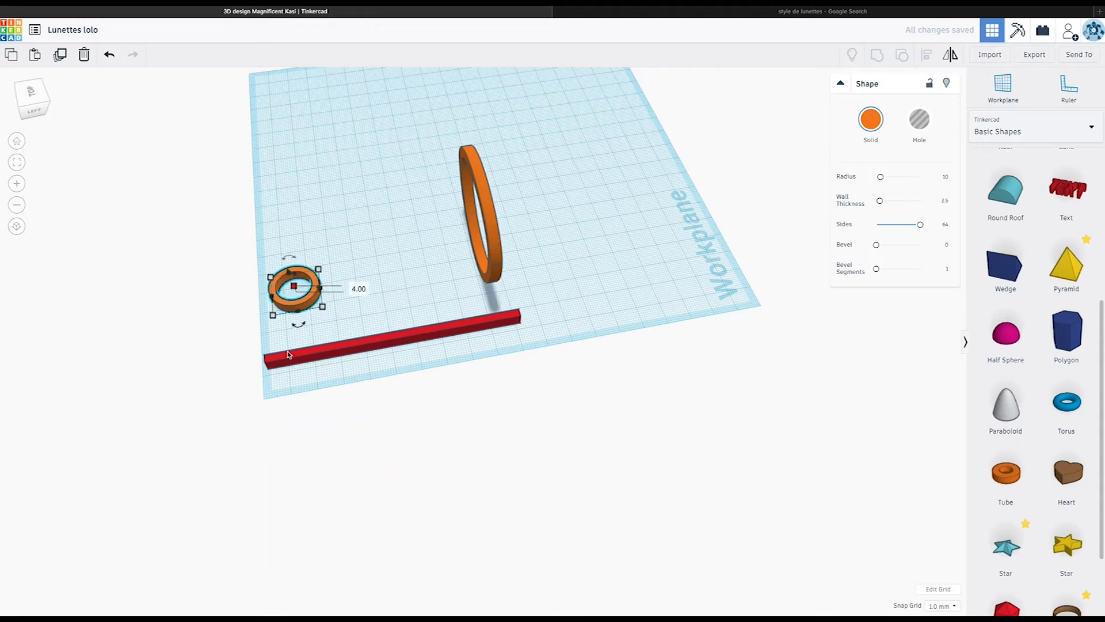
Check the bar's width and set the tube's height to 3 mm to match it
left_click(288, 354)
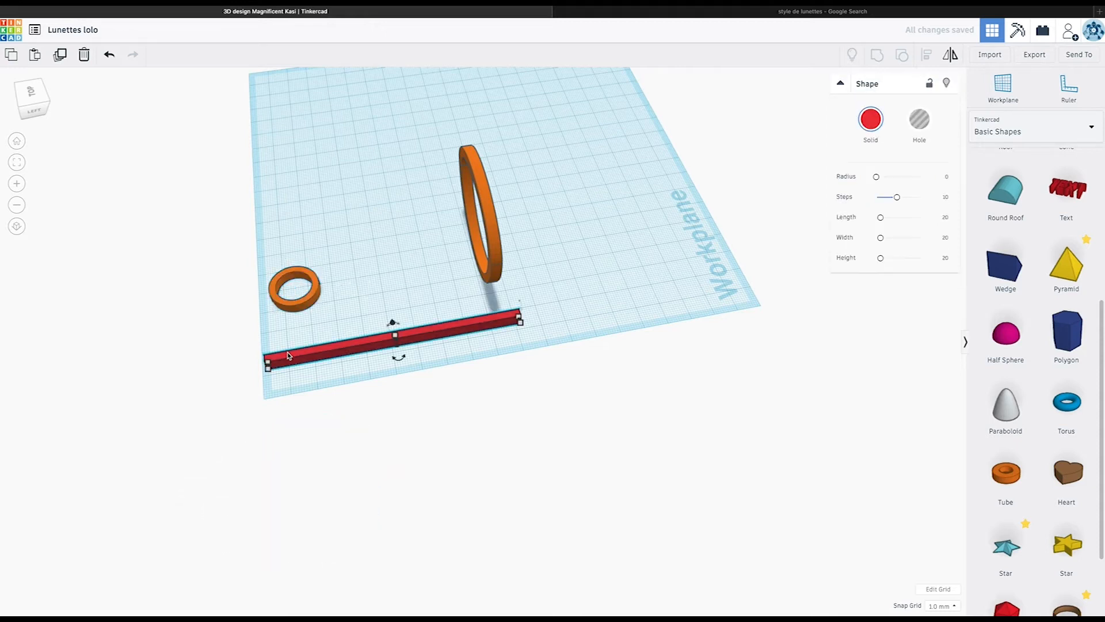
mouse_move(268, 367)
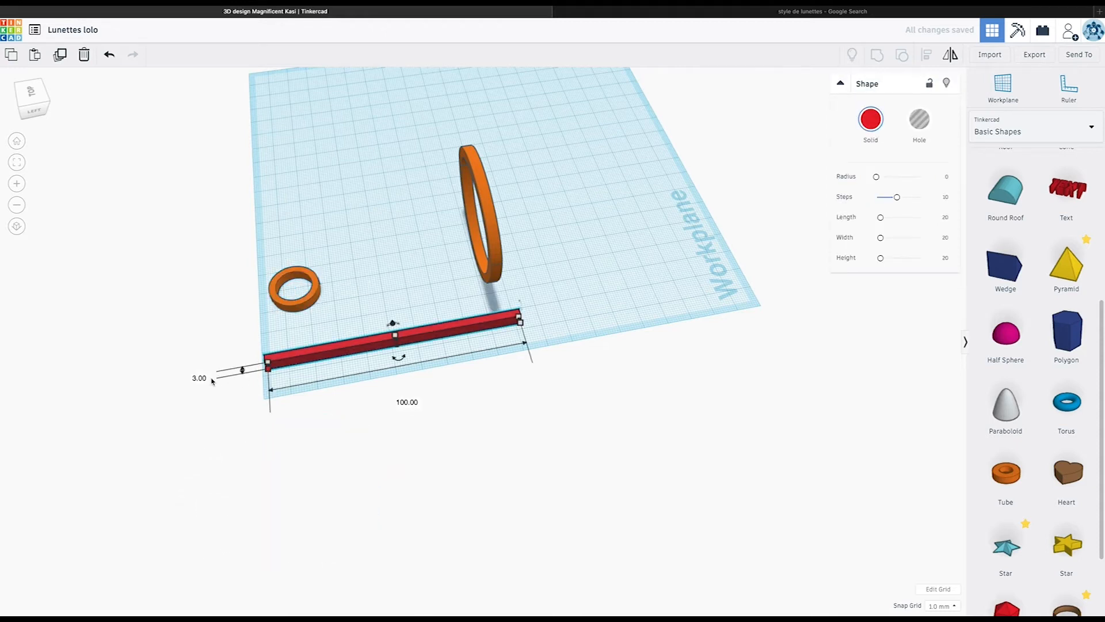
left_click(317, 291)
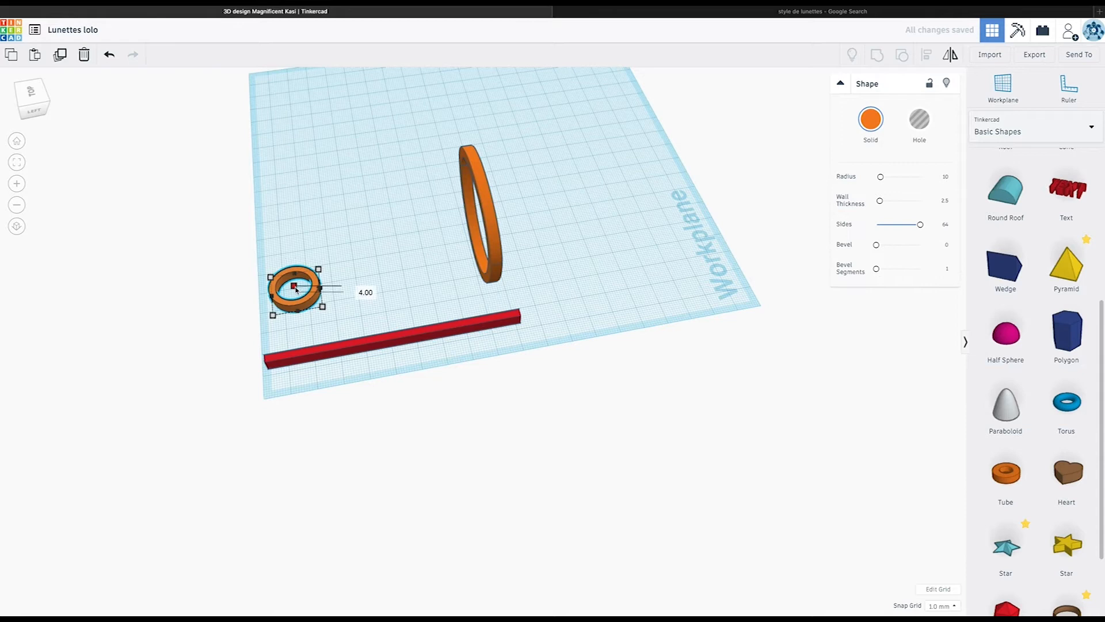
left_click(359, 289)
type("3")
key("Return")
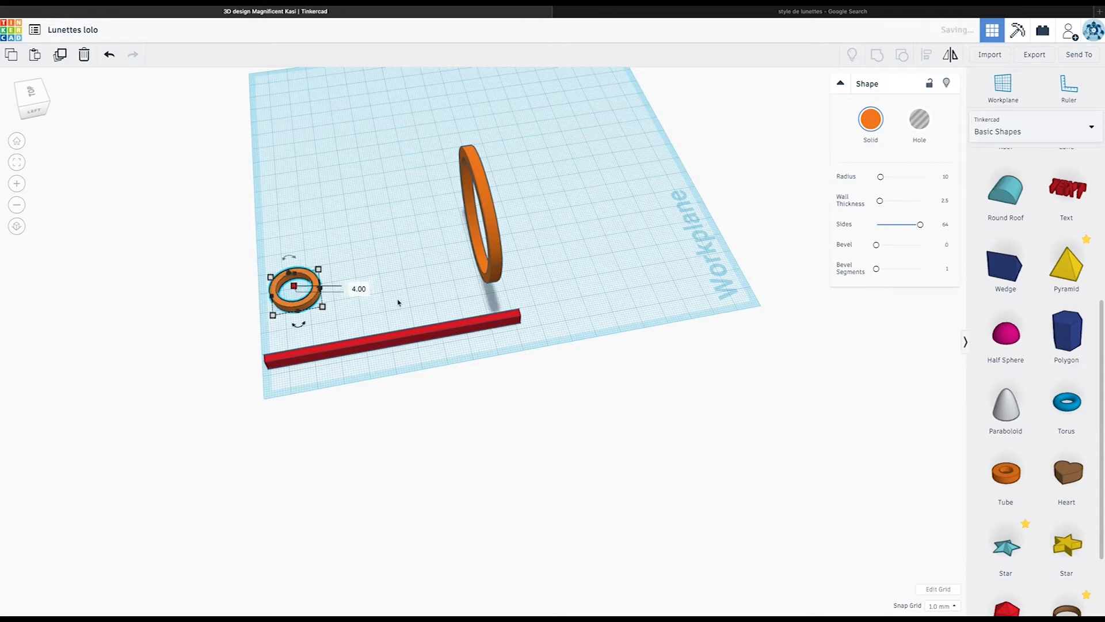
Stretch the tube into an oval ring about 54 by 48 mm and move it past the bar's far end
left_click_drag(323, 289, 401, 274)
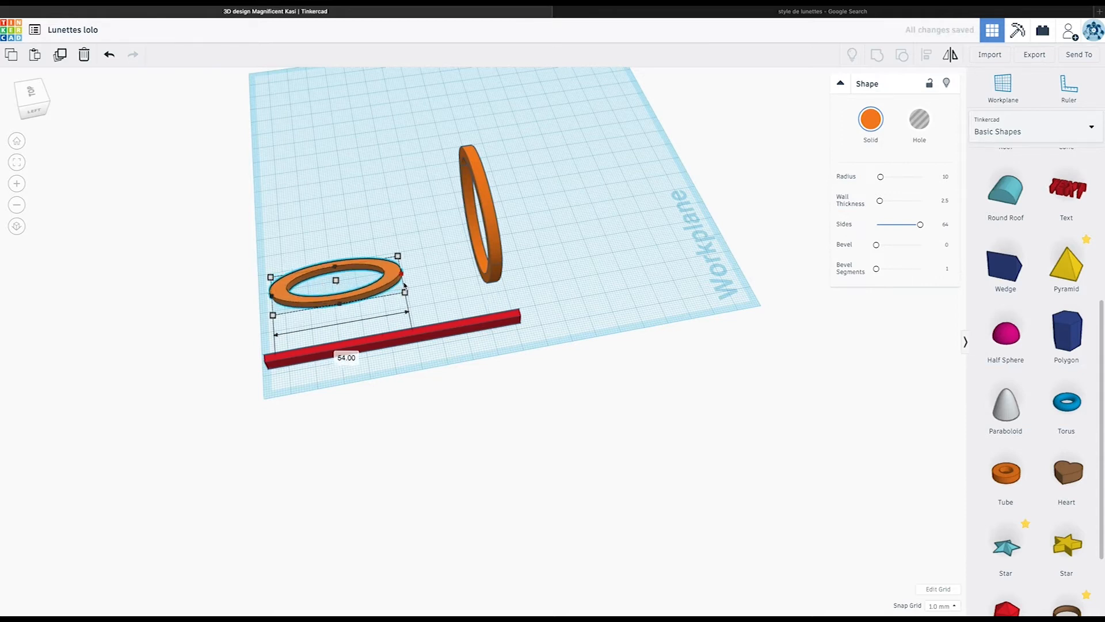
left_click_drag(339, 305, 347, 361)
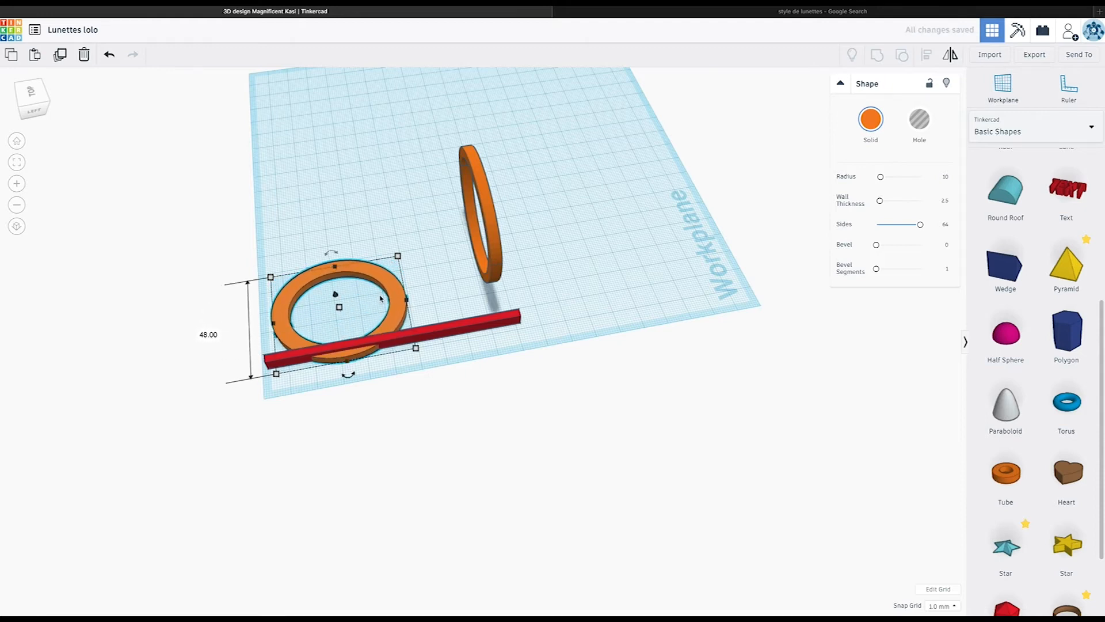
left_click_drag(378, 280, 263, 399)
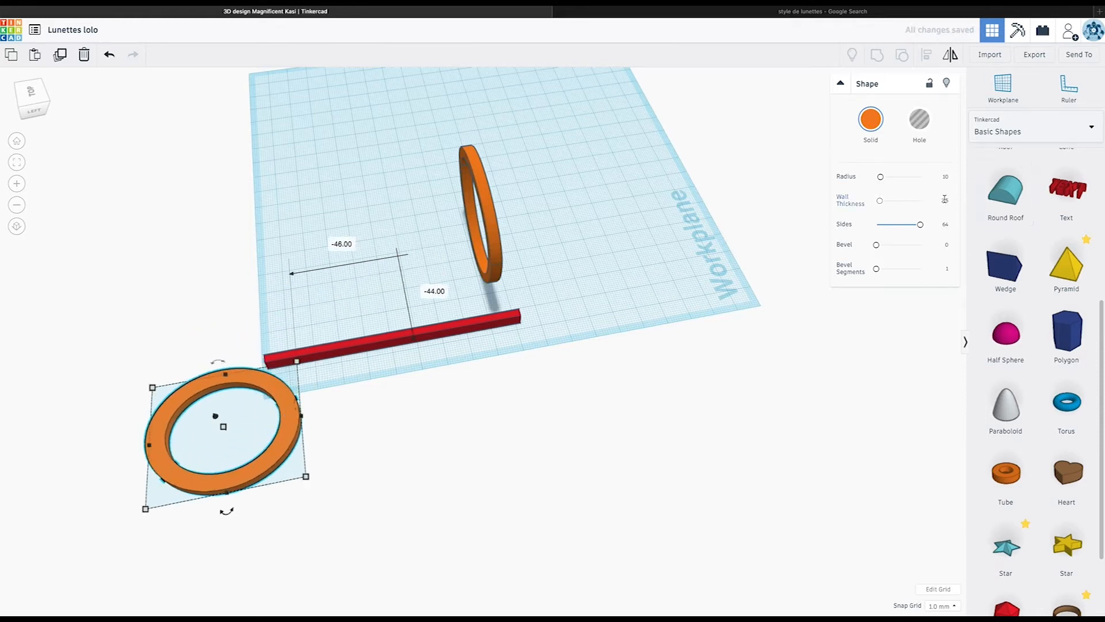
Rotate the oval ring 90° so that it stands upright, parallel to the bar
right_click_drag(291, 407, 285, 327)
right_click_drag(199, 312, 161, 323)
left_click_drag(175, 244, 170, 263)
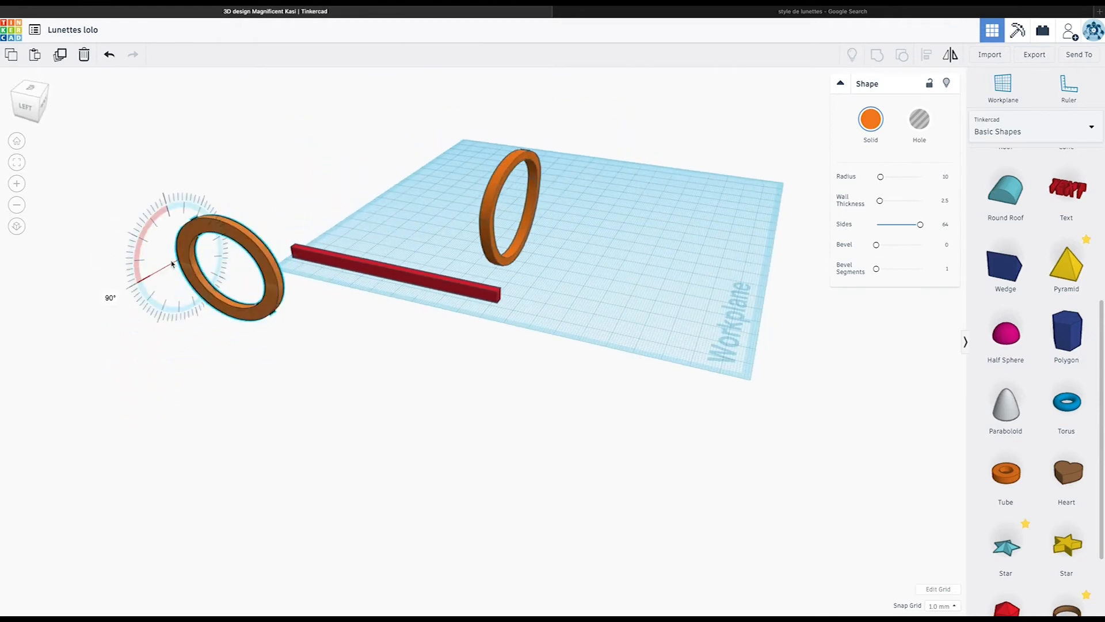
Slide the upright ring in line with the bar so its centre sits at the bar's far end
right_click_drag(210, 197, 298, 374)
left_click_drag(269, 401, 192, 357)
right_click_drag(192, 358, 195, 280)
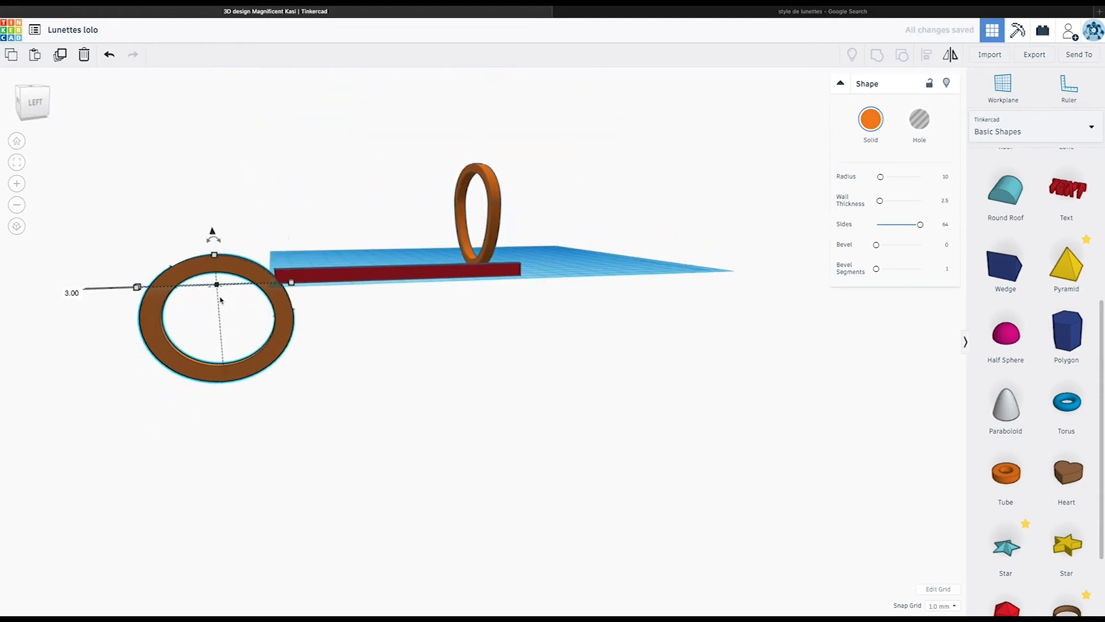
scroll(220, 299, "up", 3)
left_click_drag(180, 250, 263, 250)
right_click_drag(259, 260, 249, 319)
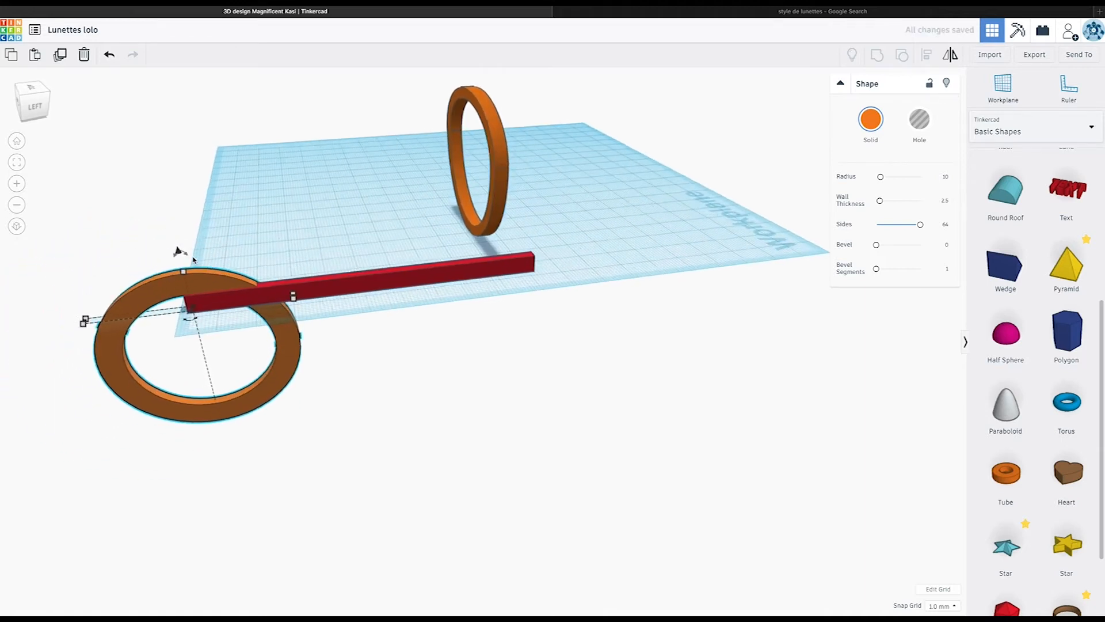
Shorten the ring slightly and raise it 3 mm so its top band lines up with the bar's end
left_click_drag(178, 258, 183, 278)
right_click_drag(202, 310, 202, 261)
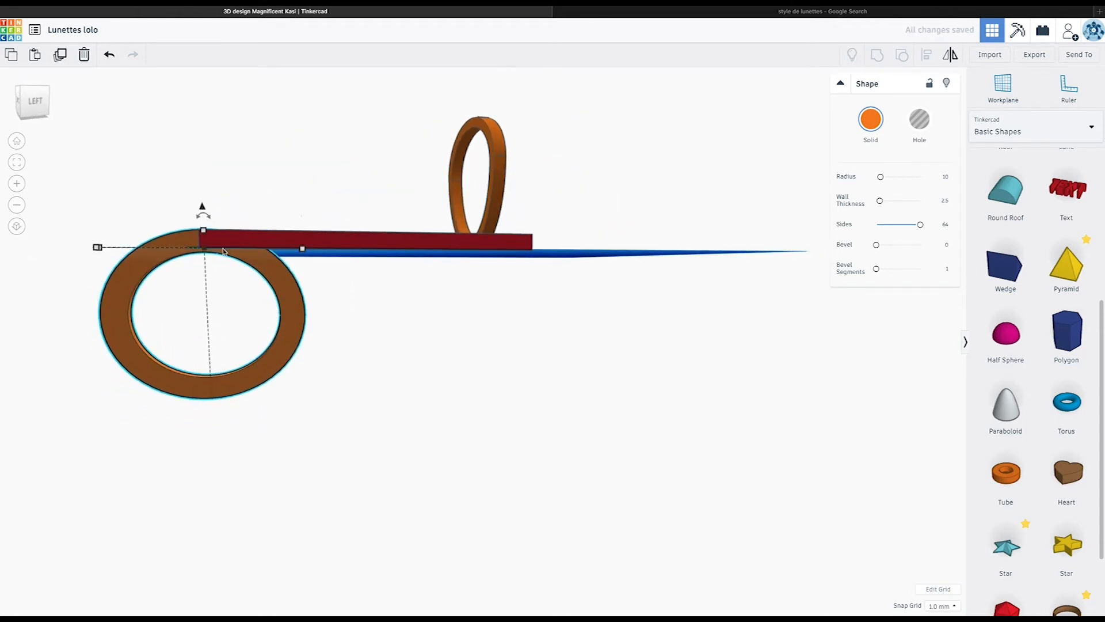
mouse_move(204, 229)
left_mouse_down()
mouse_move(203, 250)
mouse_move(203, 208)
left_mouse_up()
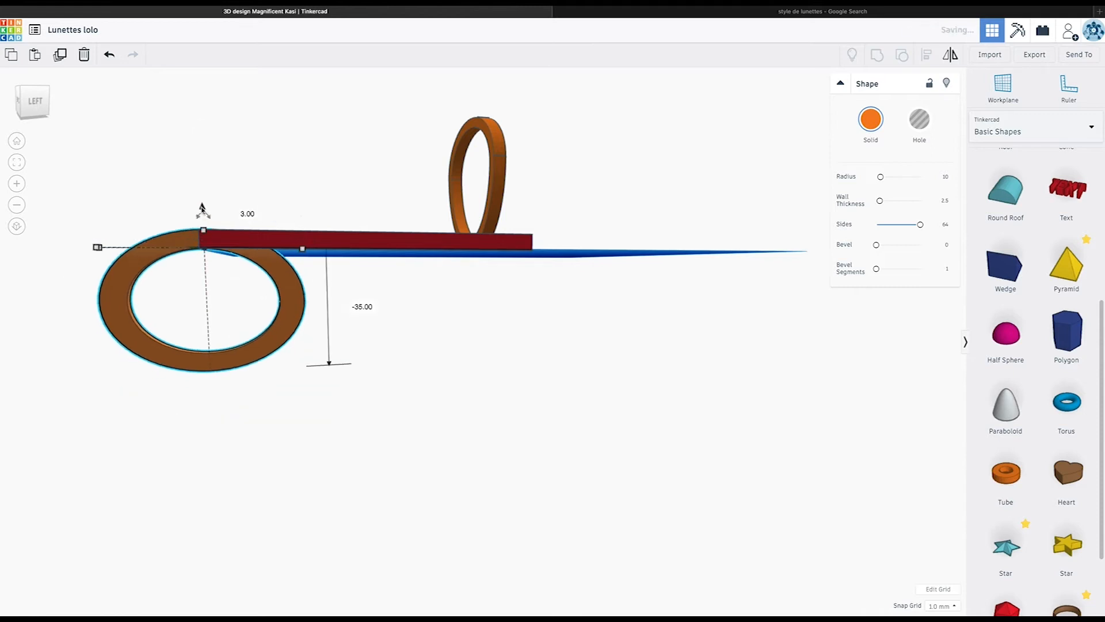
scroll(202, 209, "up", 5)
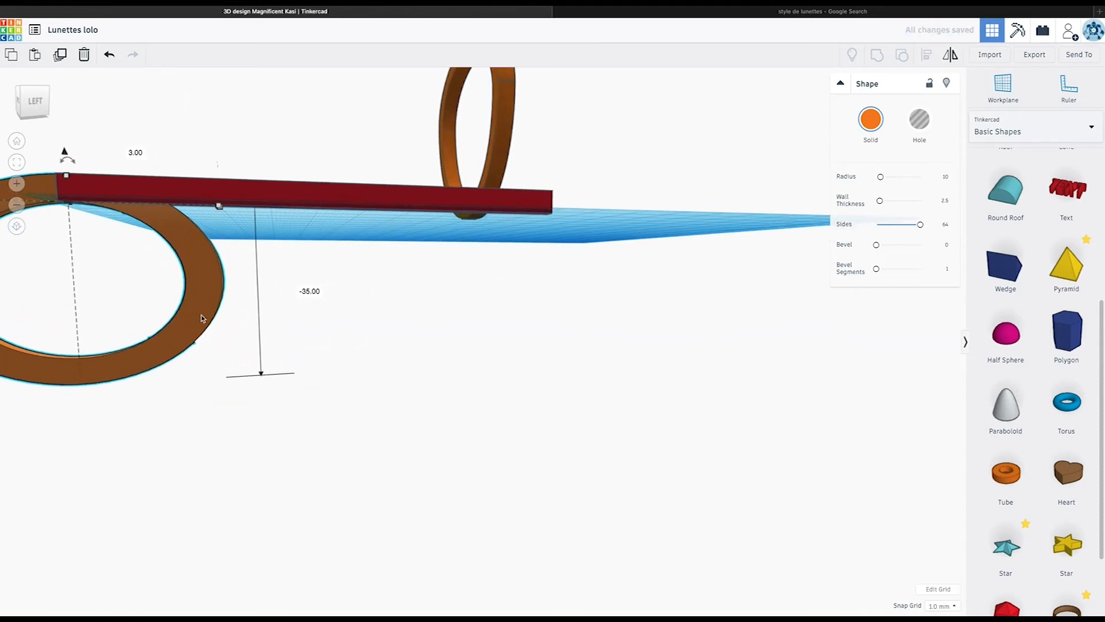
scroll(201, 318, "down", 5)
mouse_move(179, 215)
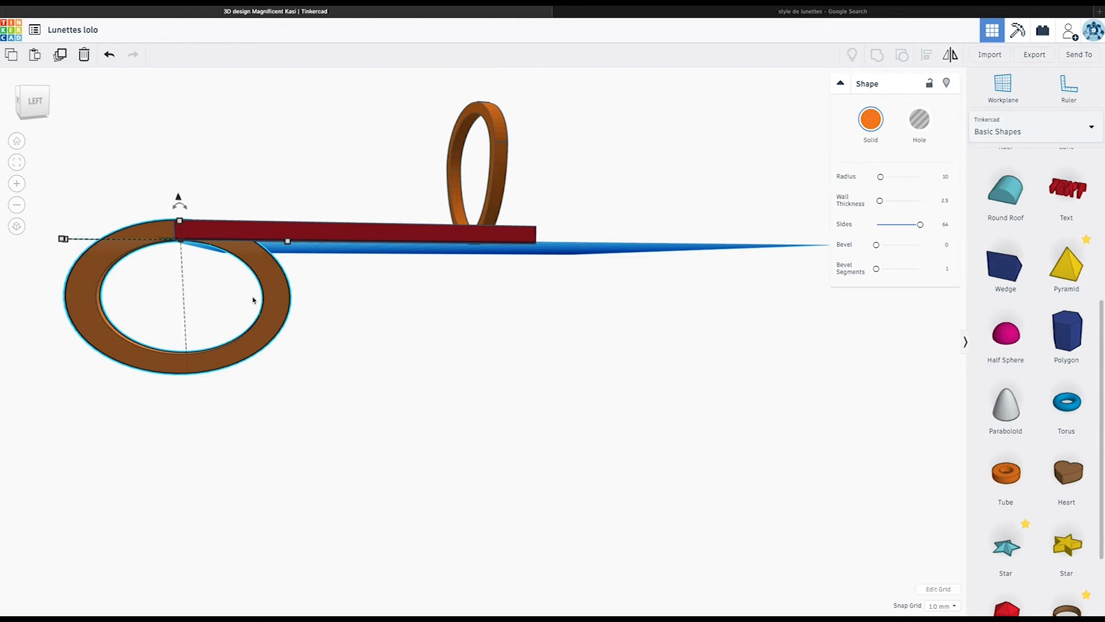
Add a box over the half of the ring beneath the bar and lower it 39 mm
right_click_drag(744, 303, 779, 340)
scroll(986, 237, "up", 5)
left_click(986, 238)
left_click_drag(987, 237, 206, 313)
left_click_drag(187, 225, 190, 260)
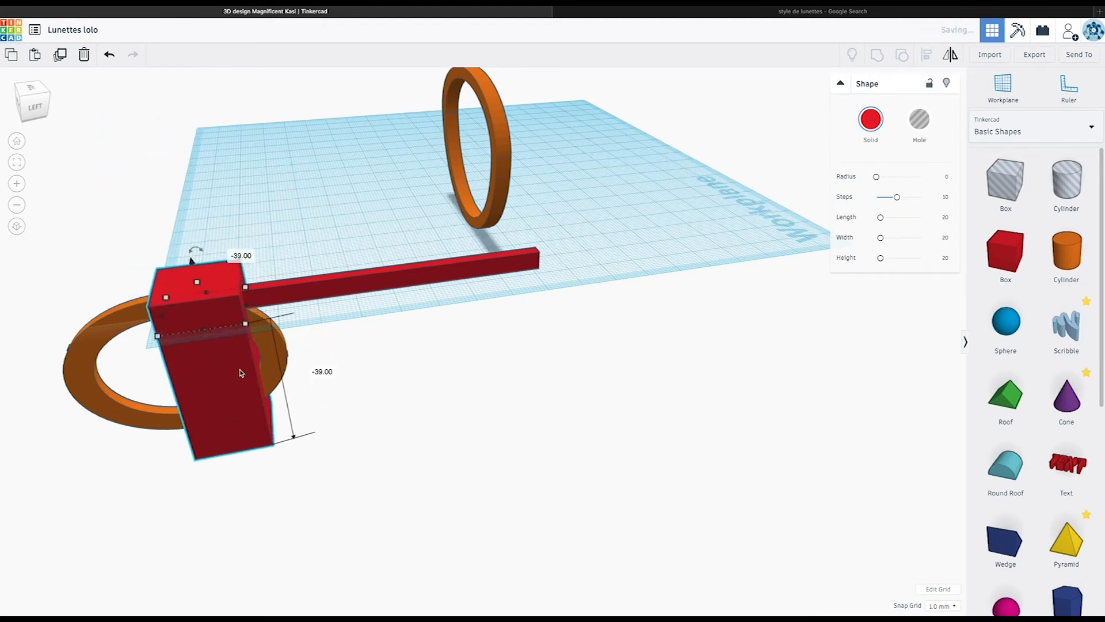
Stretch the box to about 47 mm along the bar and turn it into a hole
left_click_drag(245, 322, 357, 310)
left_click(919, 119)
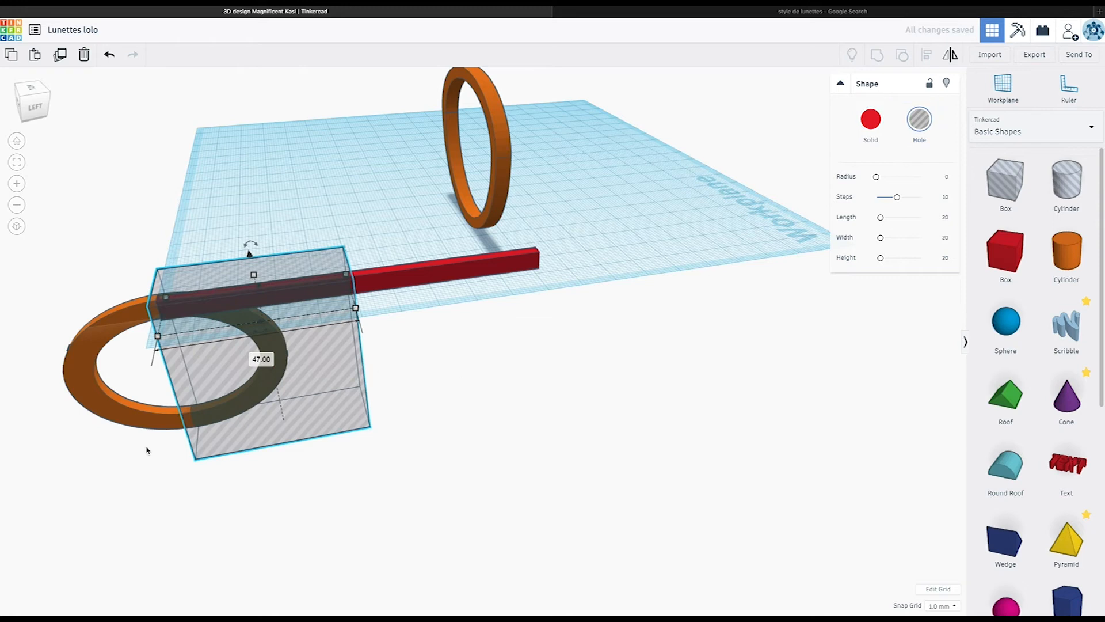
Duplicate the hole box 46 mm outward over the ring's outer half and lower the copy 25 mm
left_click_drag(232, 395, 53, 403, "alt")
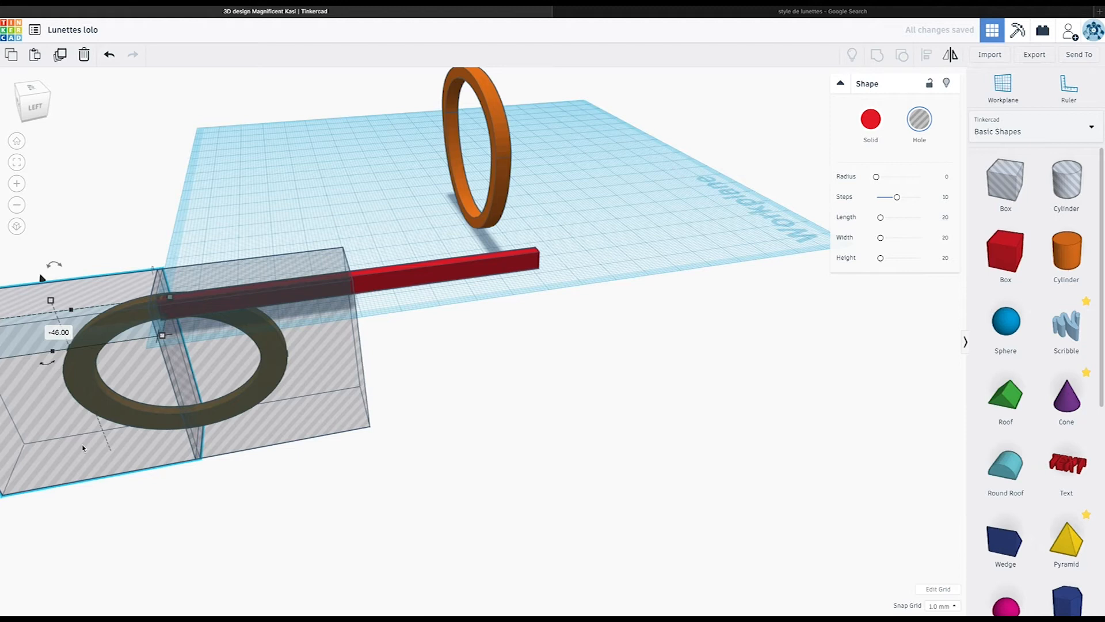
middle_click_drag(83, 448, 477, 338)
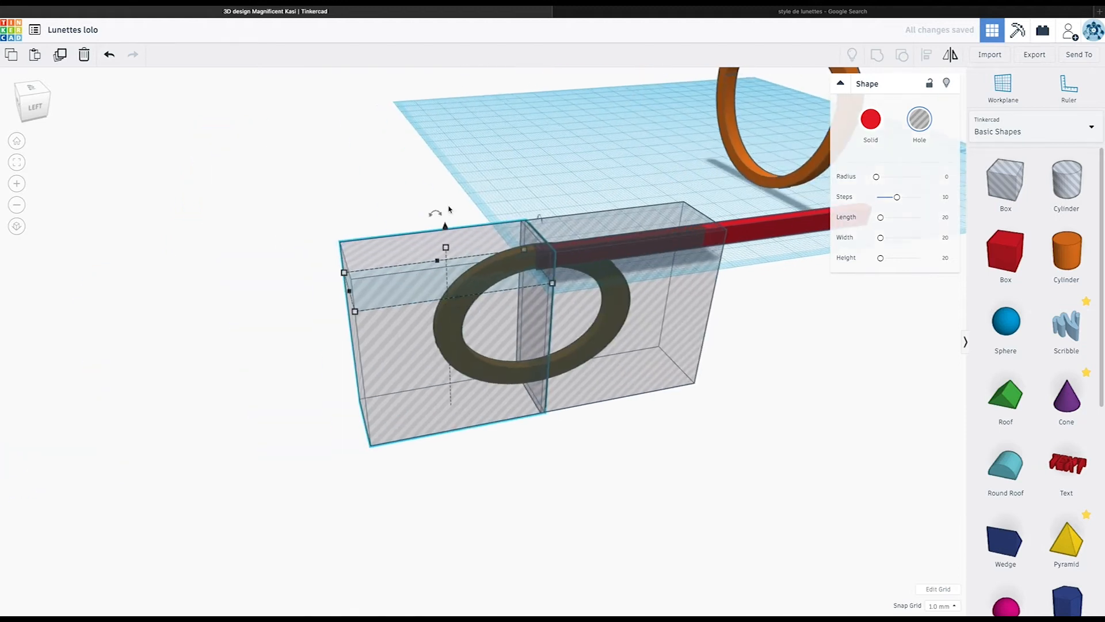
left_click_drag(445, 226, 465, 320)
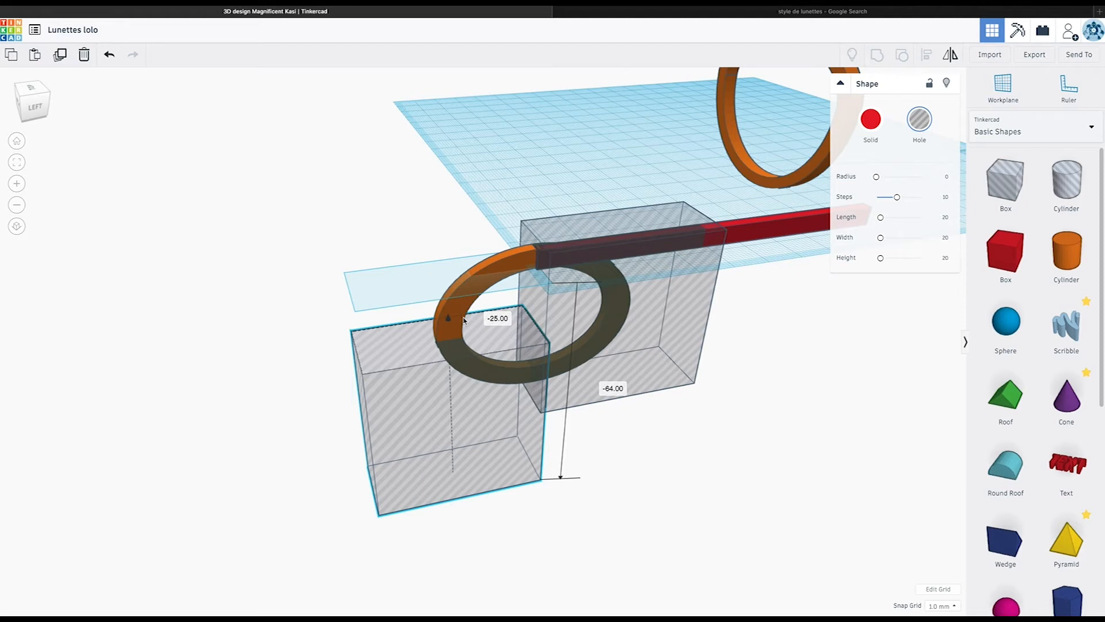
left_click_drag(465, 320, 465, 320)
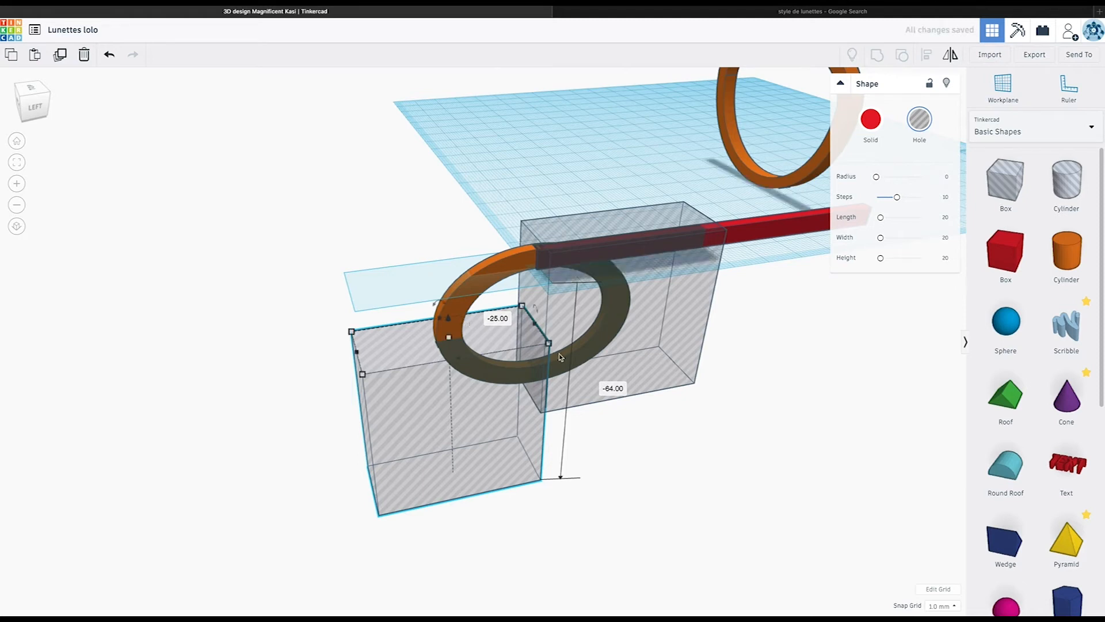
Group the ring with both hole boxes to leave only the upper outer quarter arc
right_click_drag(315, 346, 287, 257)
left_click_drag(288, 258, 669, 382)
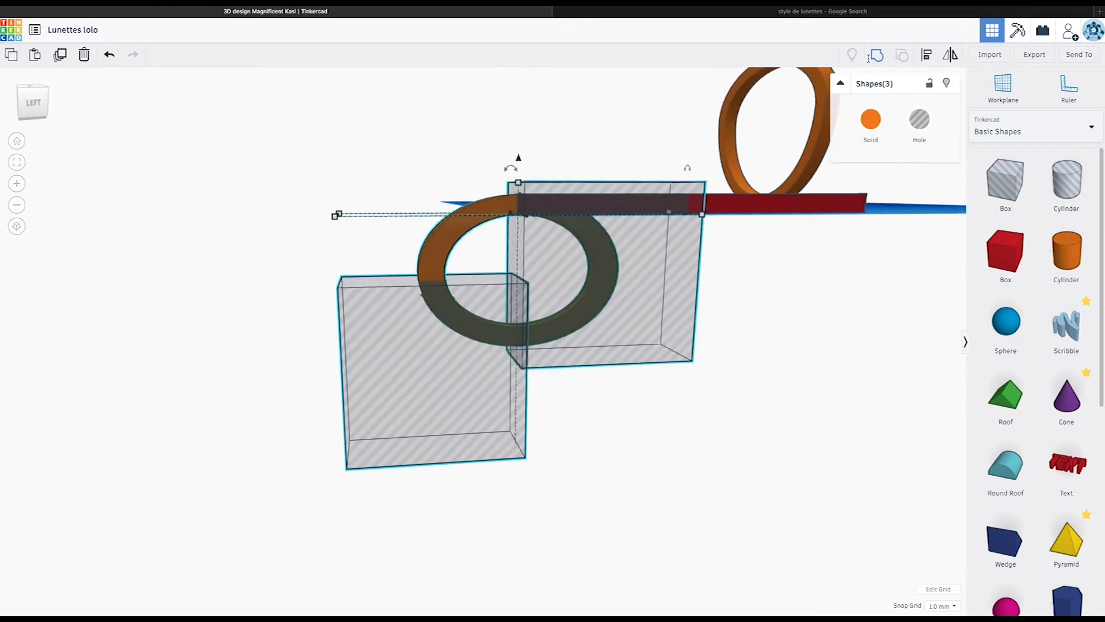
left_click(875, 56)
Align the curved tip with the bar, centred across its width and flush along the top
right_click_drag(668, 323, 476, 326)
left_click_drag(427, 315, 610, 500)
right_click_drag(610, 500, 587, 512)
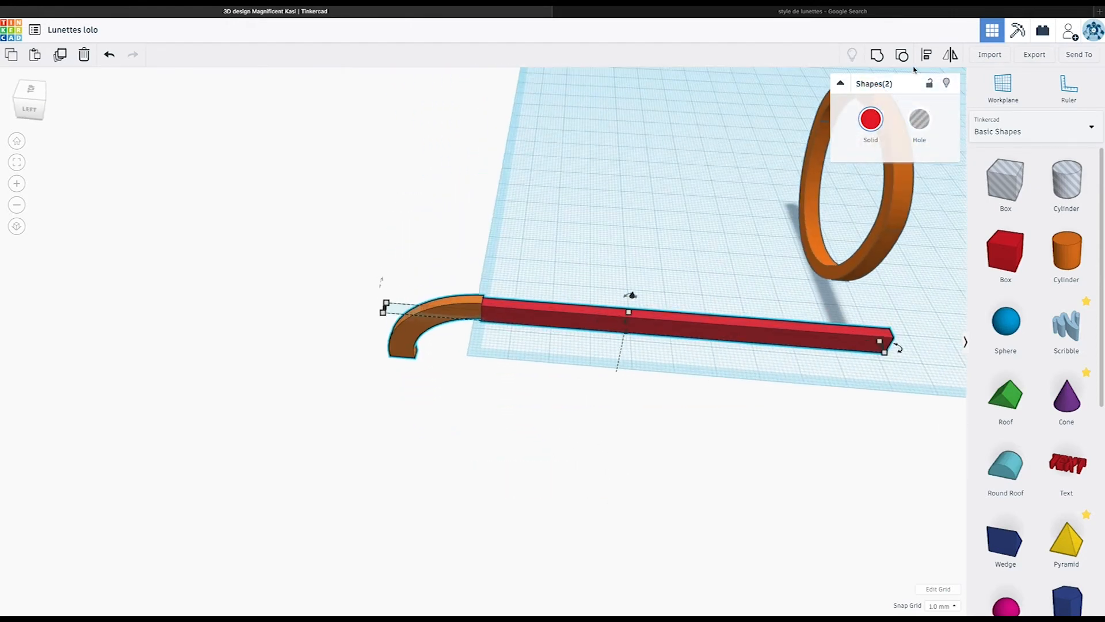
key("l")
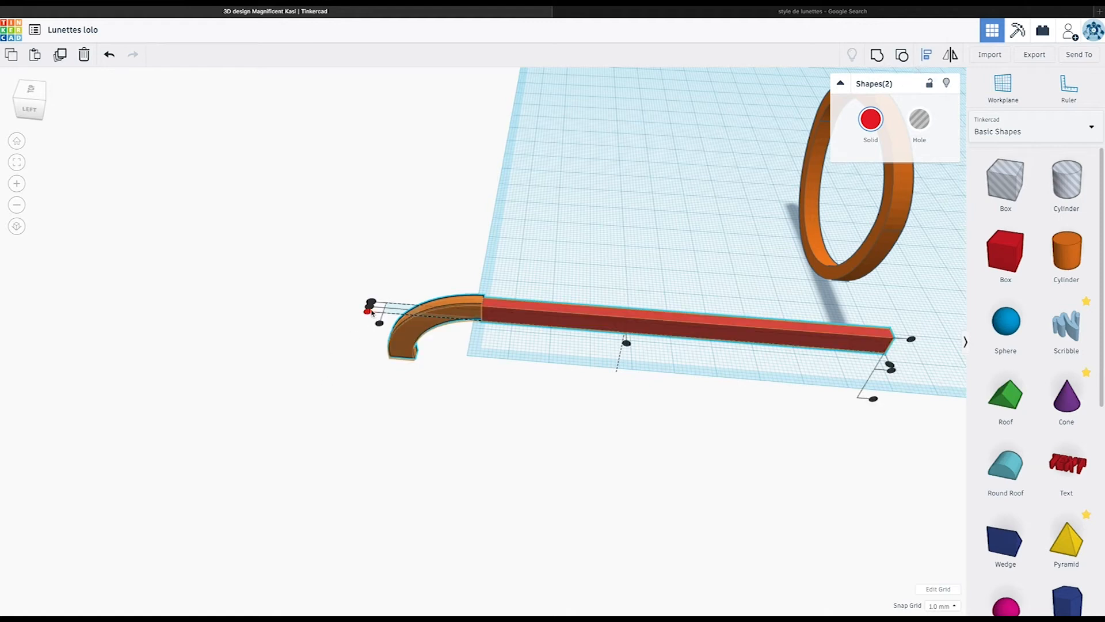
left_click(370, 307)
right_click_drag(493, 390, 501, 333)
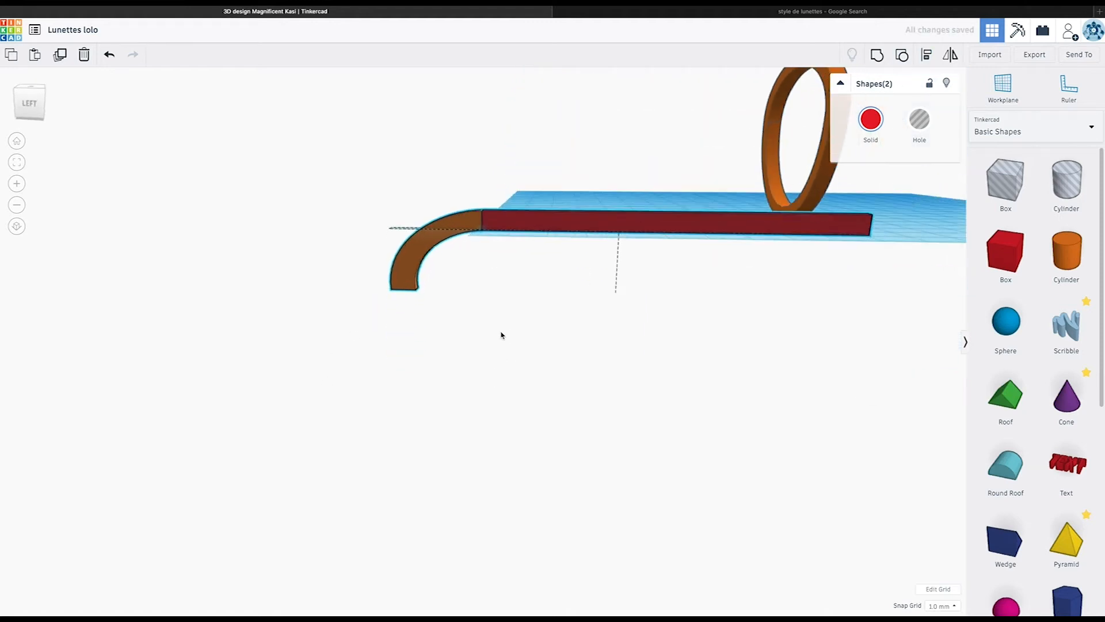
left_click(887, 211)
scroll(885, 214, "down", 3)
scroll(666, 301, "down", 3)
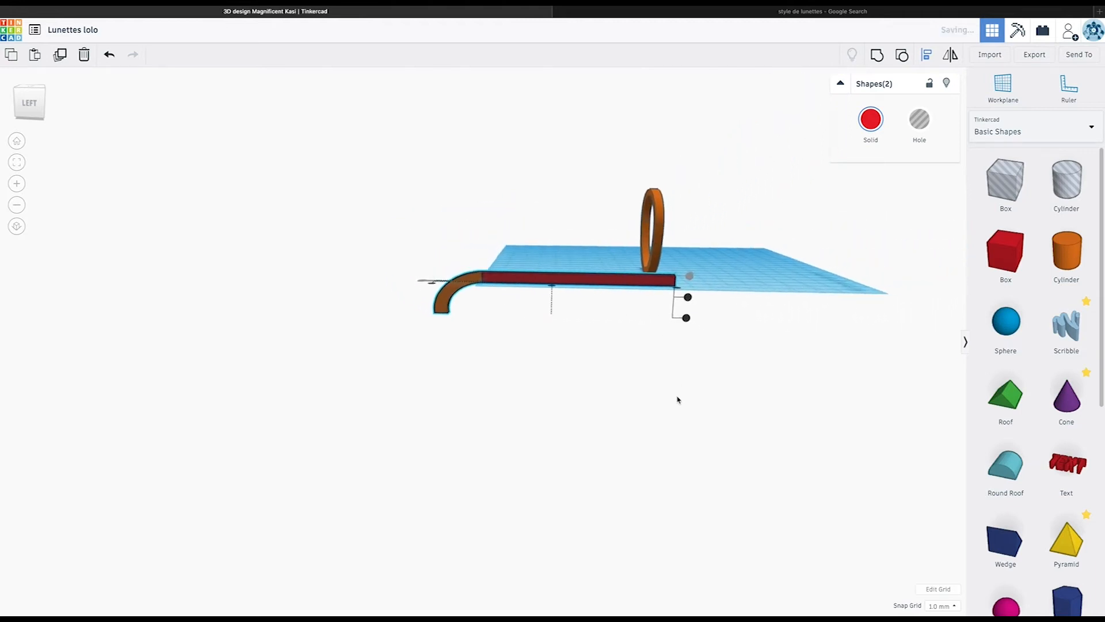
Group the curved tip and the bar into one multicolour temple arm
left_click(877, 56)
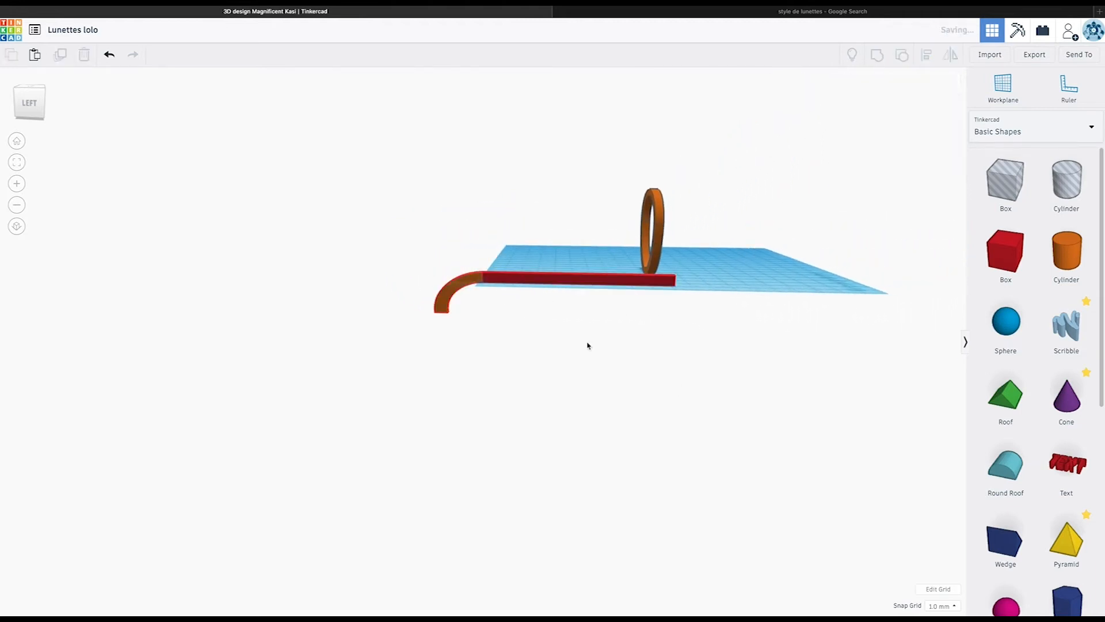
right_click_drag(495, 368, 626, 403)
scroll(625, 402, "up", 5)
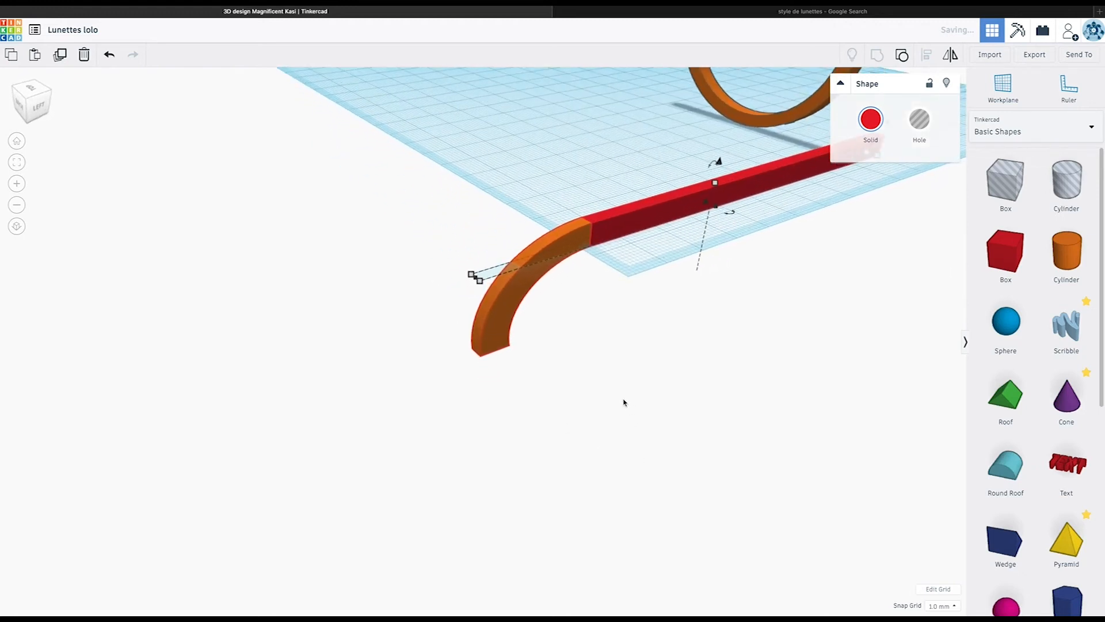
Examine the joint between the curved tip and the bar up close from above
right_click_drag(530, 280, 516, 449)
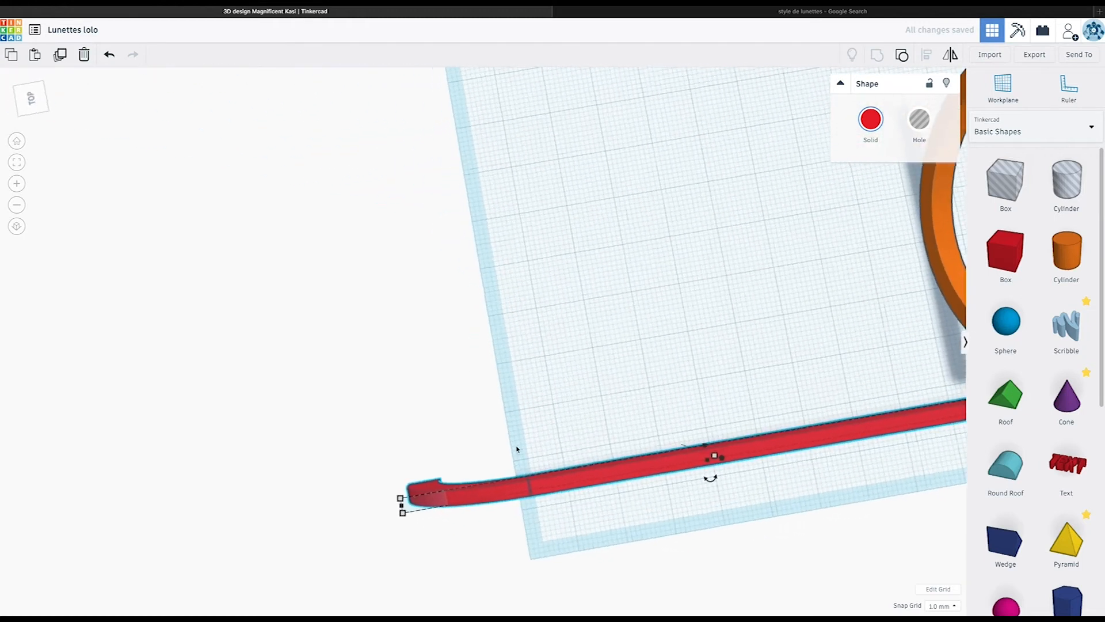
scroll(520, 449, "up", 5)
middle_click_drag(560, 492, 403, 199)
scroll(513, 467, "up", 5)
scroll(514, 467, "up", 4)
middle_click_drag(513, 466, 492, 369)
scroll(492, 369, "down", 5)
scroll(493, 380, "down", 3)
right_click_drag(494, 387, 554, 390)
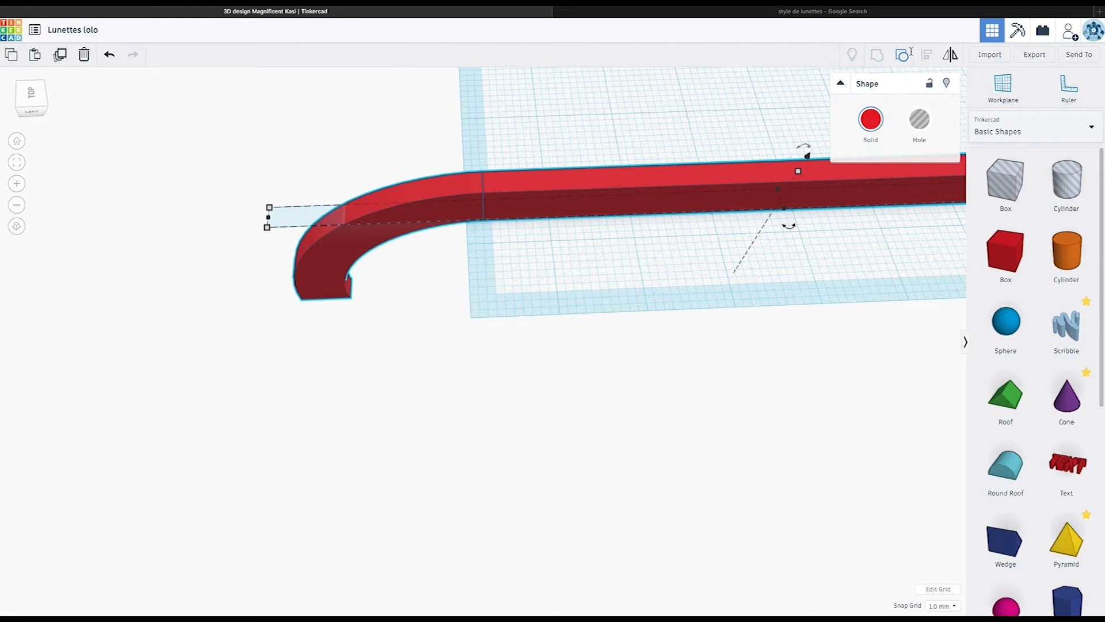
Ungroup the temple arm back into a separate curved tip and bar
left_click(910, 53)
left_click(470, 196)
scroll(853, 464, "up", 5)
left_click(850, 470)
Set the snap grid to 0.1 mm for finer positioning of the parts
left_click(941, 605)
left_click(938, 503)
scroll(471, 199, "down", 3)
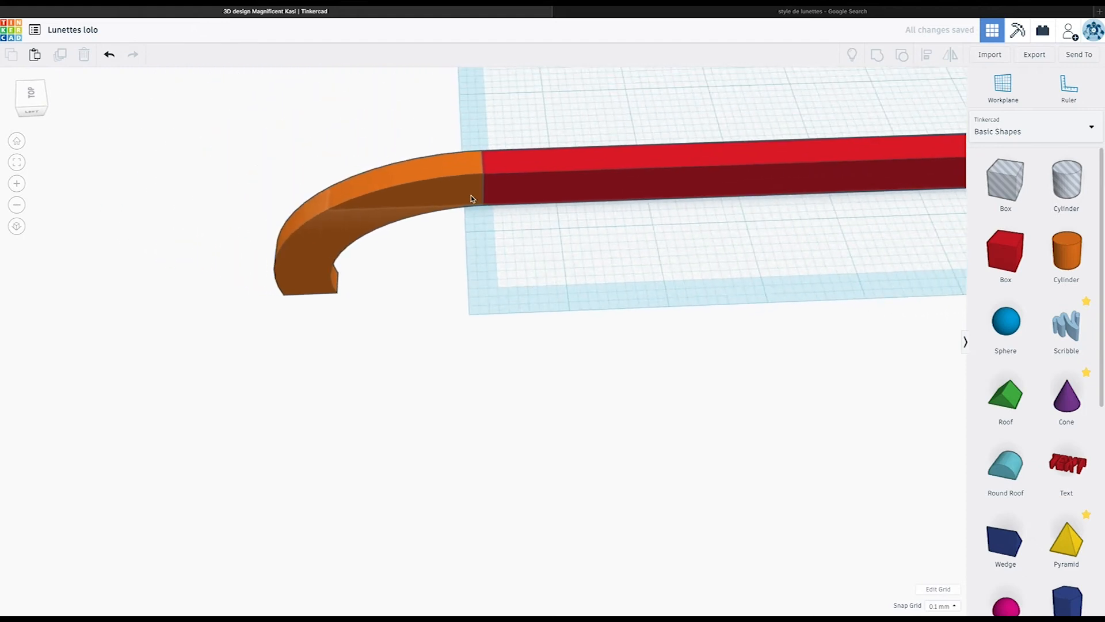
left_click(940, 607)
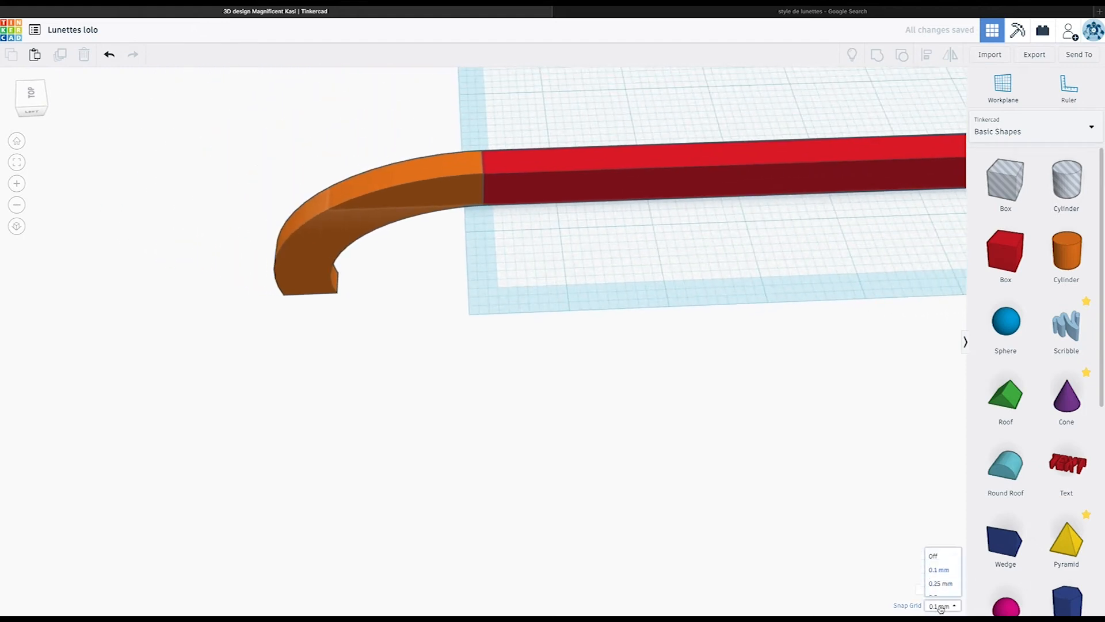
left_click(941, 608)
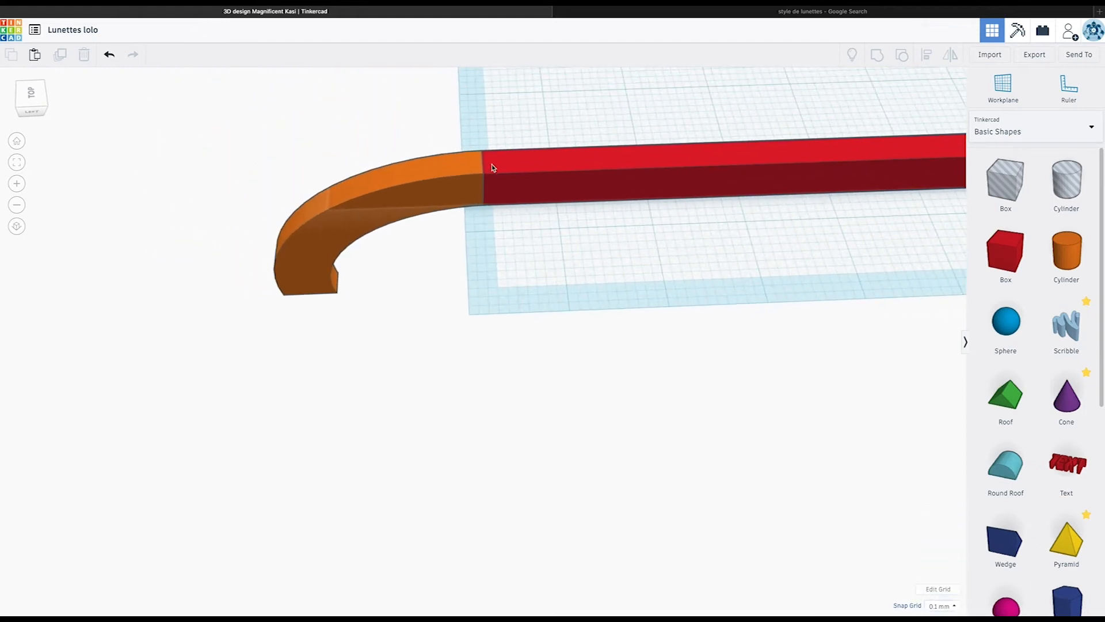
left_click(941, 606)
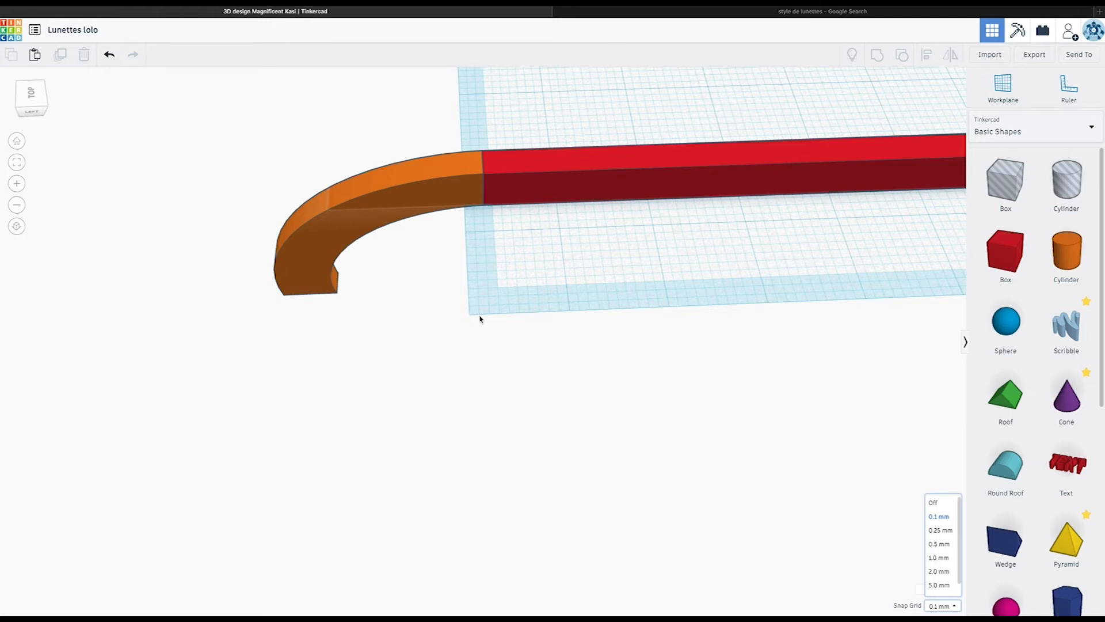
Nudge the curved ear tip 0.1 mm towards the straight bar to close the joint between them
left_click(457, 243)
left_click(470, 193)
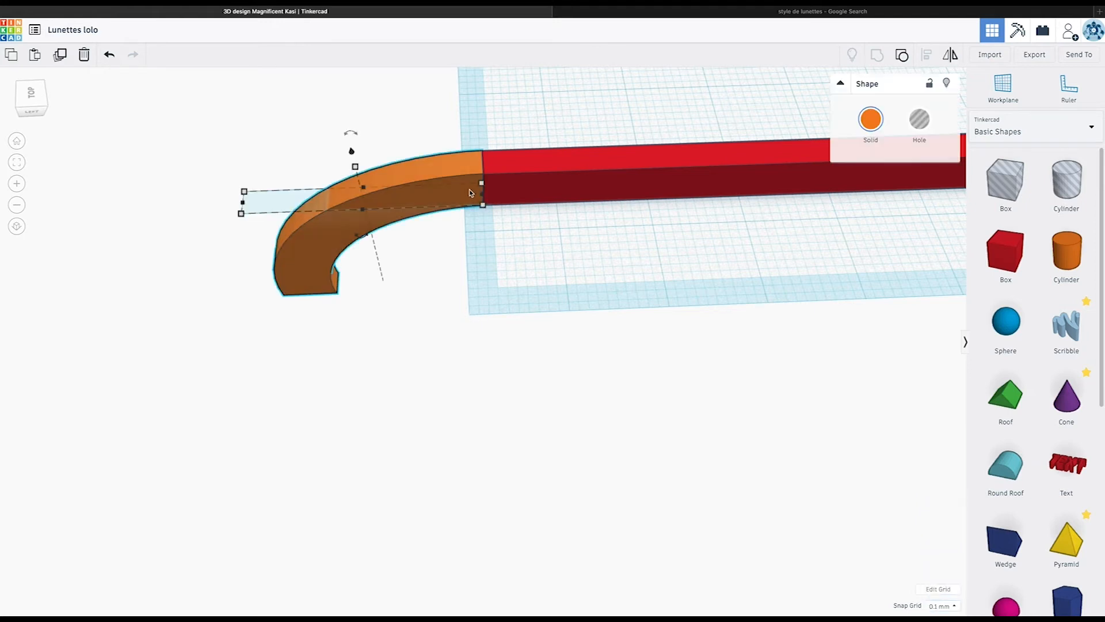
key("Right")
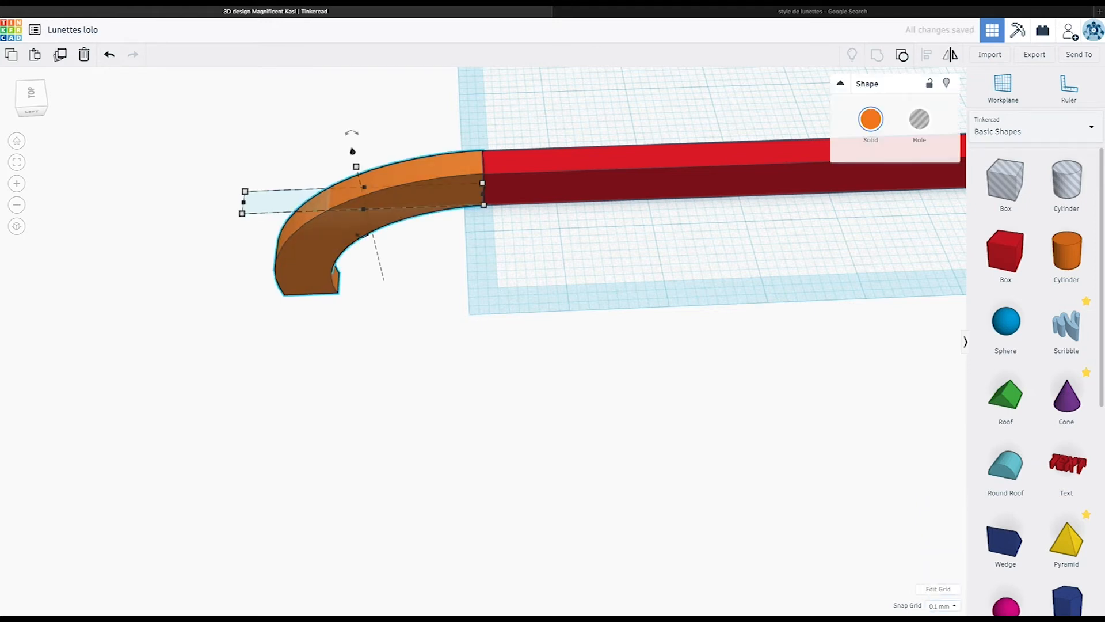
Group the curved tip and the straight bar into one solid red temple arm
left_click_drag(450, 139, 476, 118)
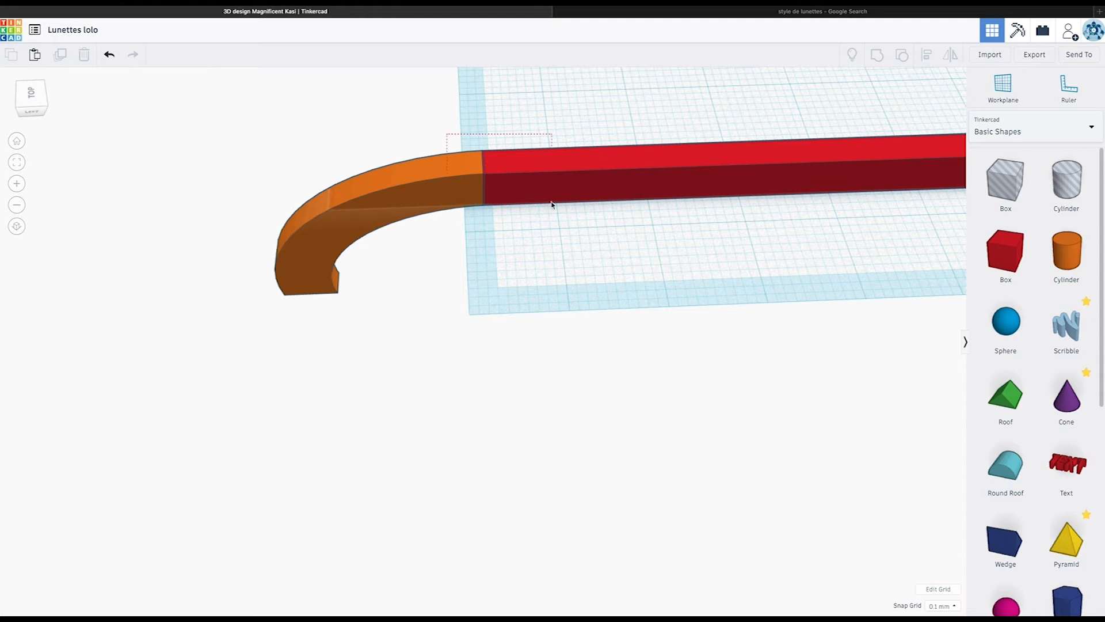
left_click_drag(552, 202, 552, 203)
left_click(879, 56)
scroll(686, 299, "up", 2)
scroll(686, 300, "down", 5)
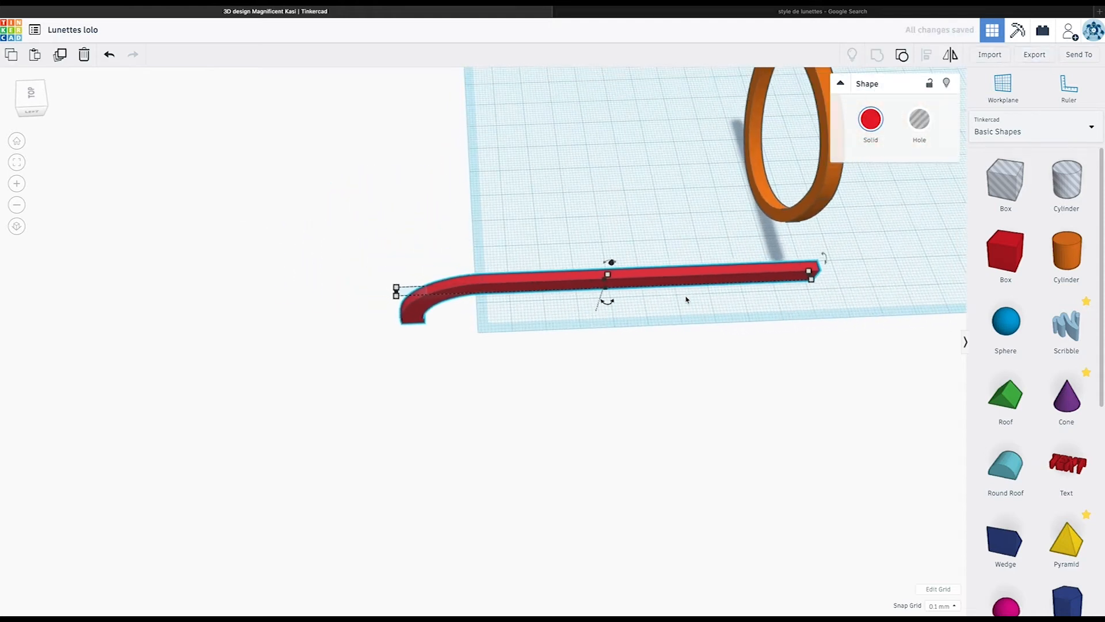
Raise the temple arm above the workplane to the level of the lens frame's upper part
right_click_drag(702, 309, 662, 308)
left_click_drag(556, 277, 559, 241)
left_click_drag(665, 212, 784, 360)
right_click_drag(741, 255, 702, 309)
left_click(564, 323)
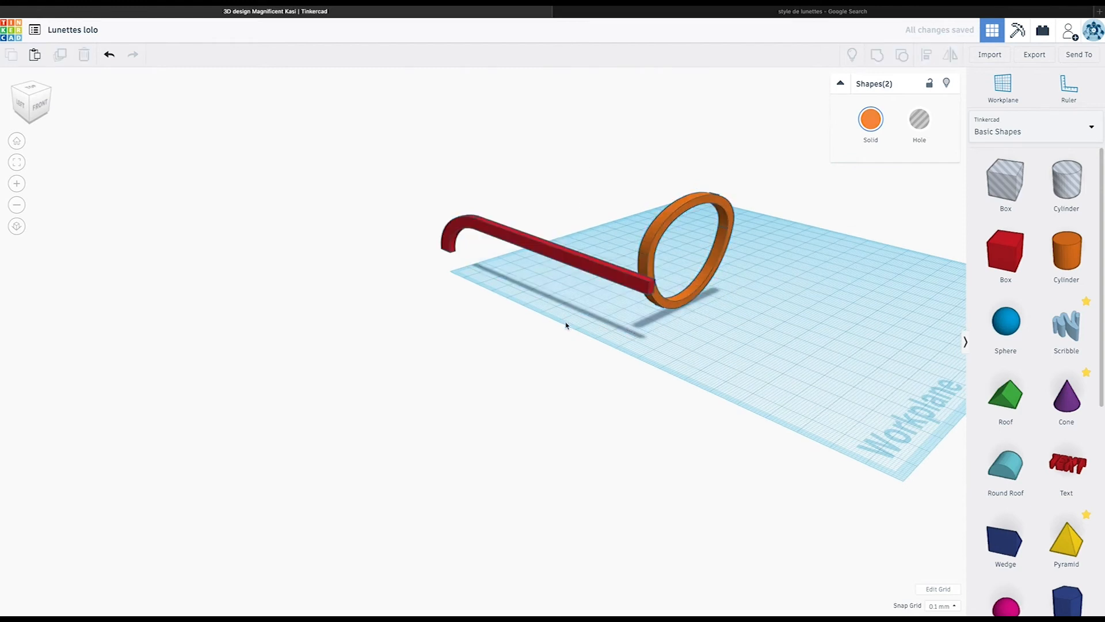
left_click(575, 265)
left_click_drag(532, 214, 530, 172)
right_click_drag(439, 163, 477, 299)
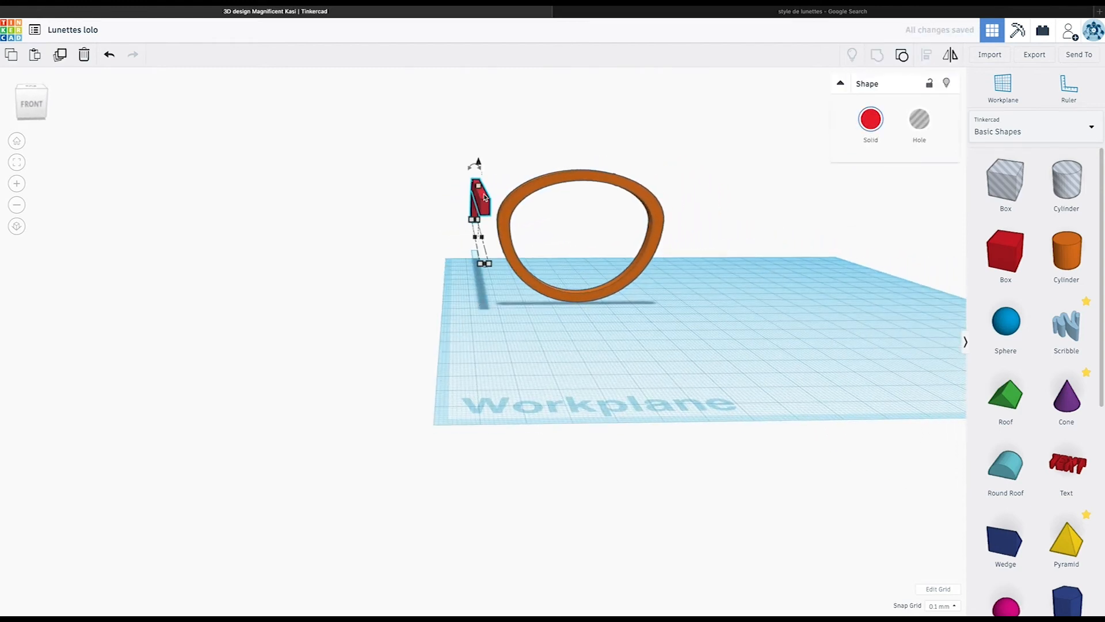
right_click_drag(492, 219, 747, 266)
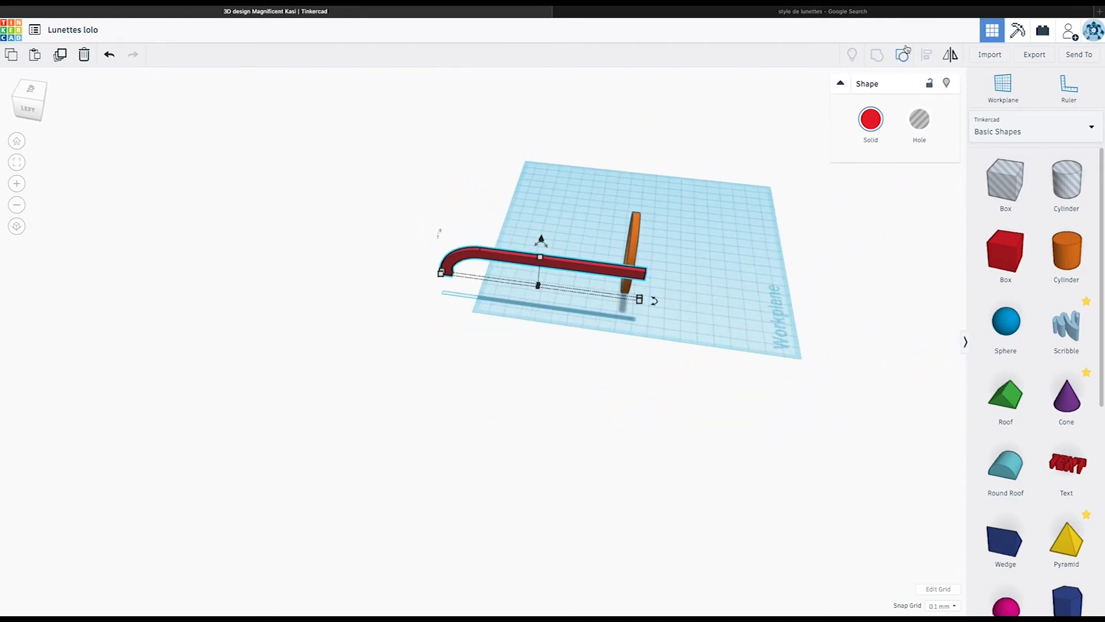
Align the temple arm and the lens frame with each other at their front ends
left_click_drag(549, 205, 723, 371)
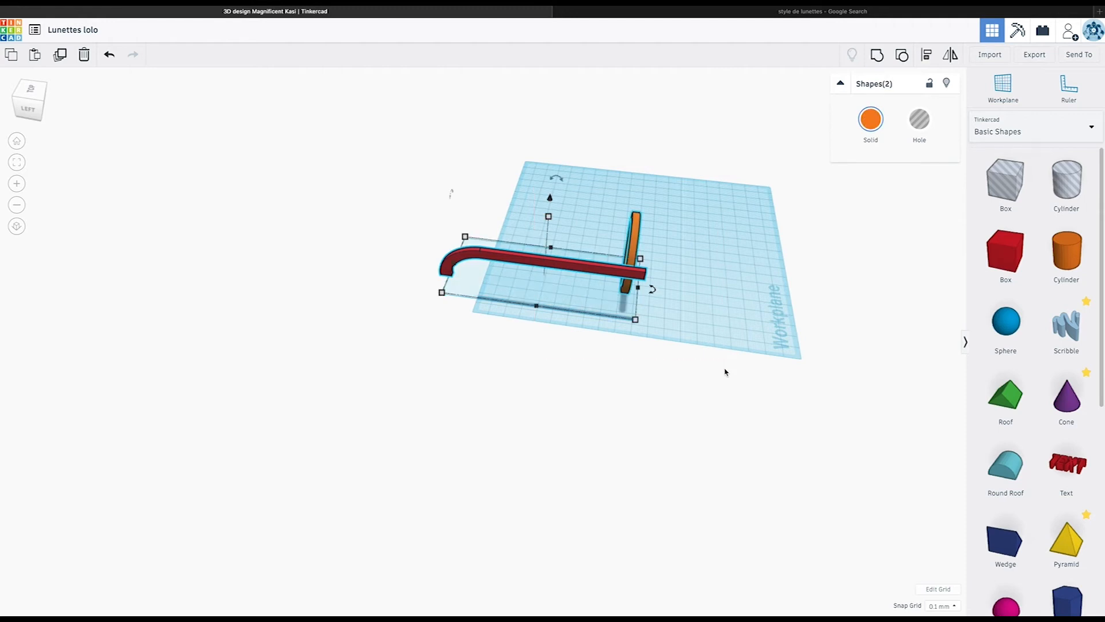
left_click(925, 68)
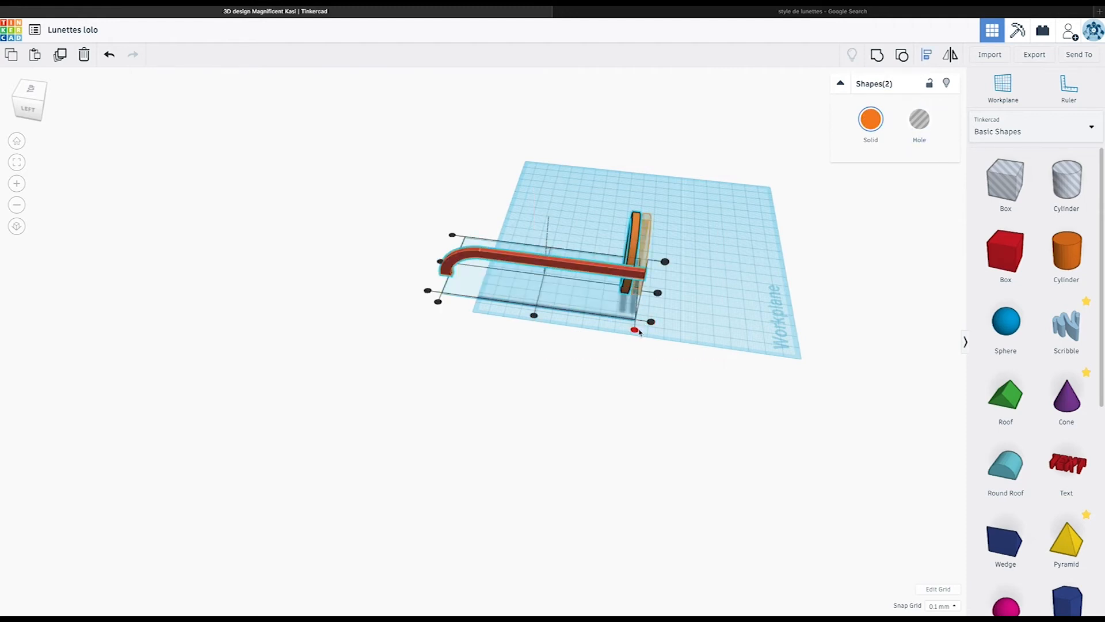
left_click(634, 331)
right_click_drag(635, 331, 518, 281)
key("l")
scroll(489, 346, "up", 5)
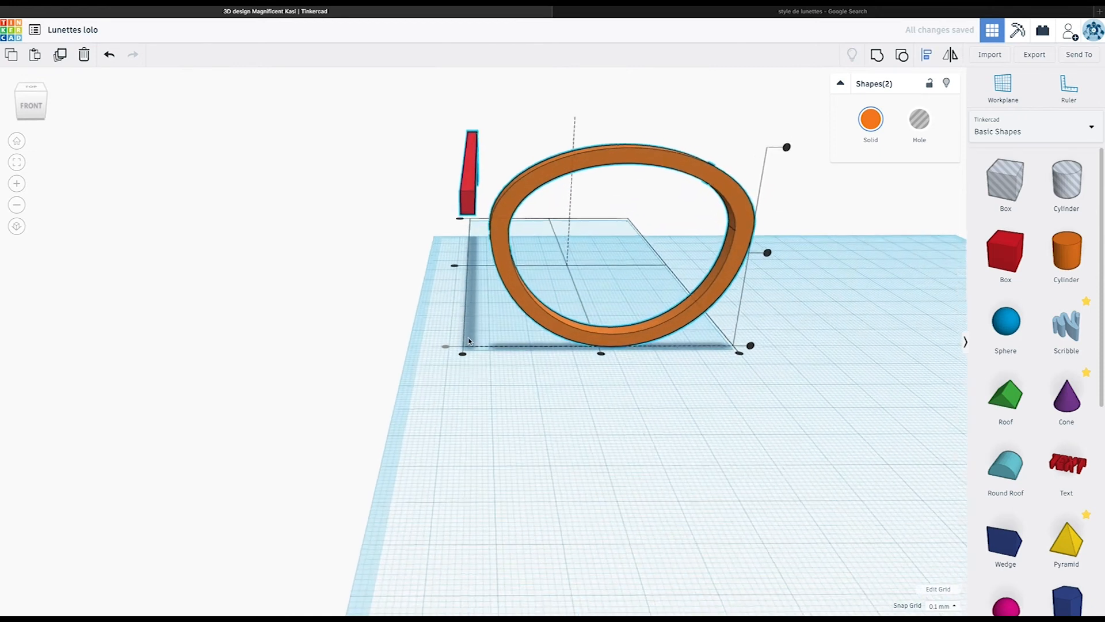
scroll(508, 402, "up", 4)
scroll(509, 397, "down", 4)
left_click(473, 191)
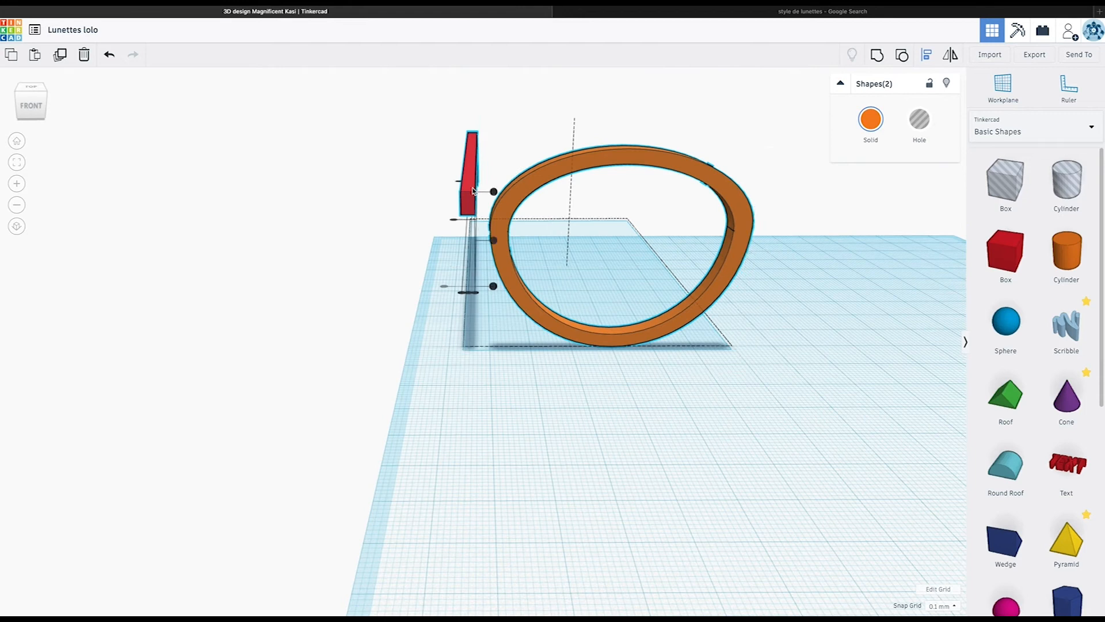
left_click(369, 292)
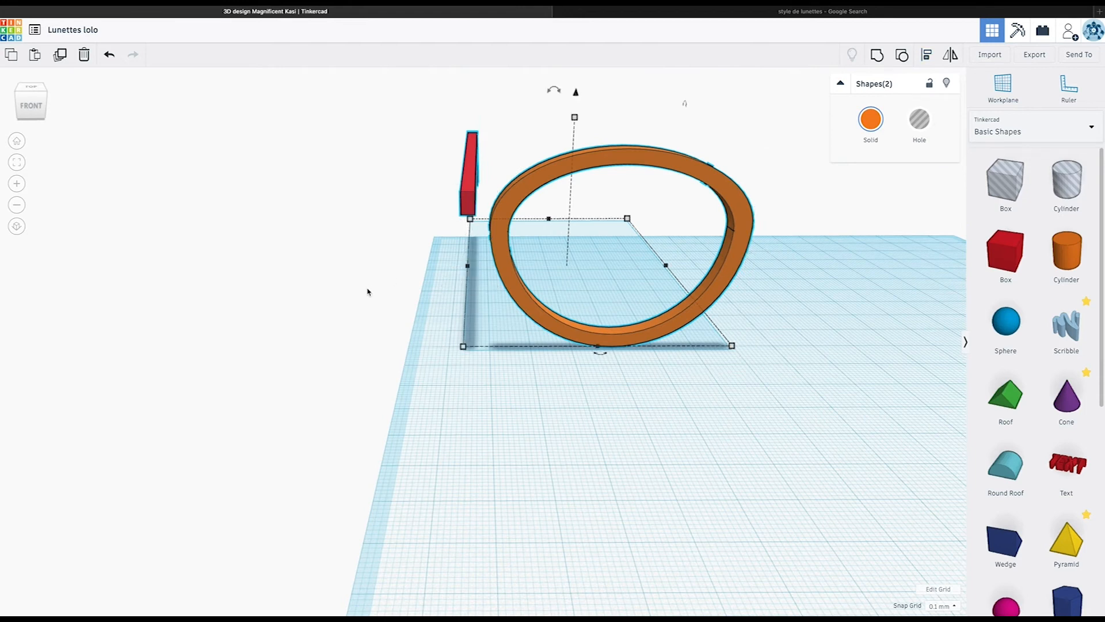
left_click(374, 364)
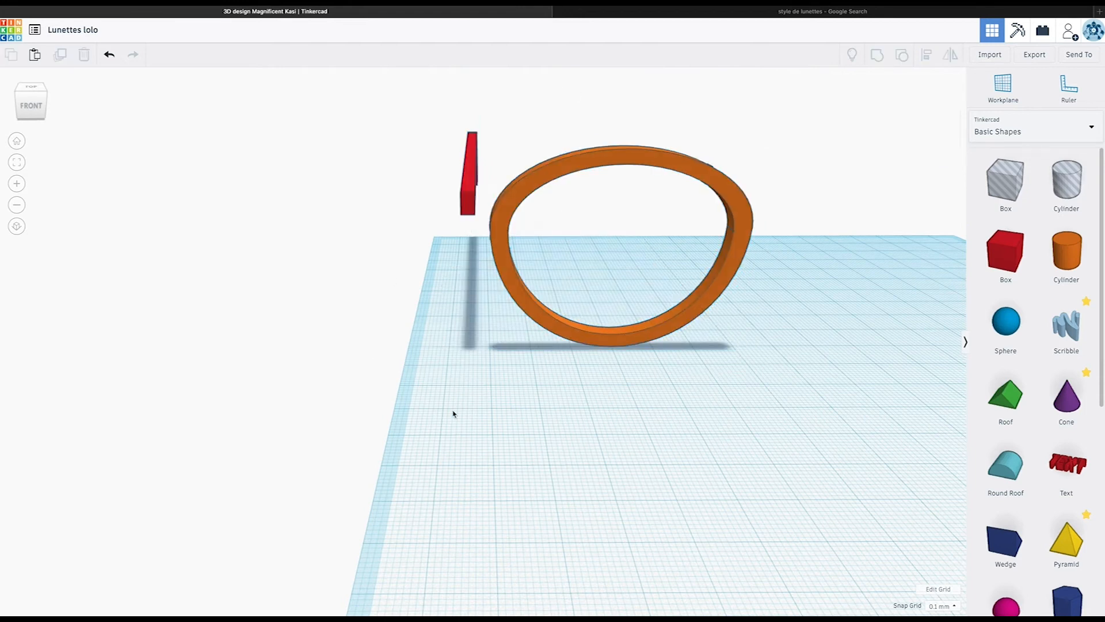
Duplicate the temple arm beside the original, on the side away from the lens, and ungroup the copy
left_click(464, 206)
left_click_drag(463, 205, 418, 202, "alt")
right_click_drag(335, 257, 478, 253)
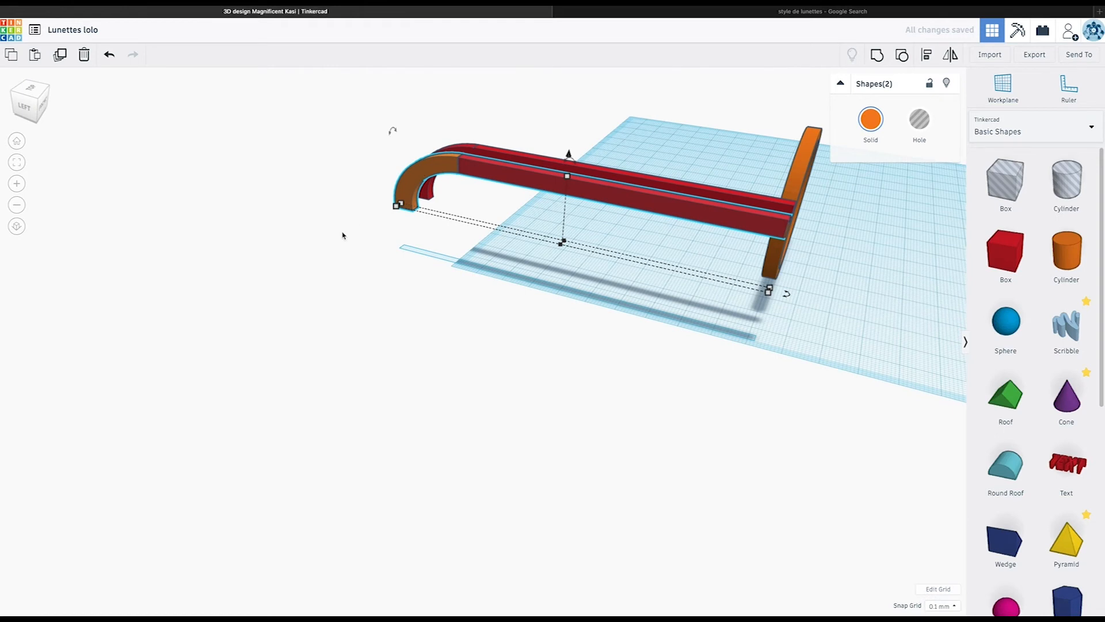
Delete the curved tip of the copied temple arm, keeping only its straight bar
left_click(368, 337)
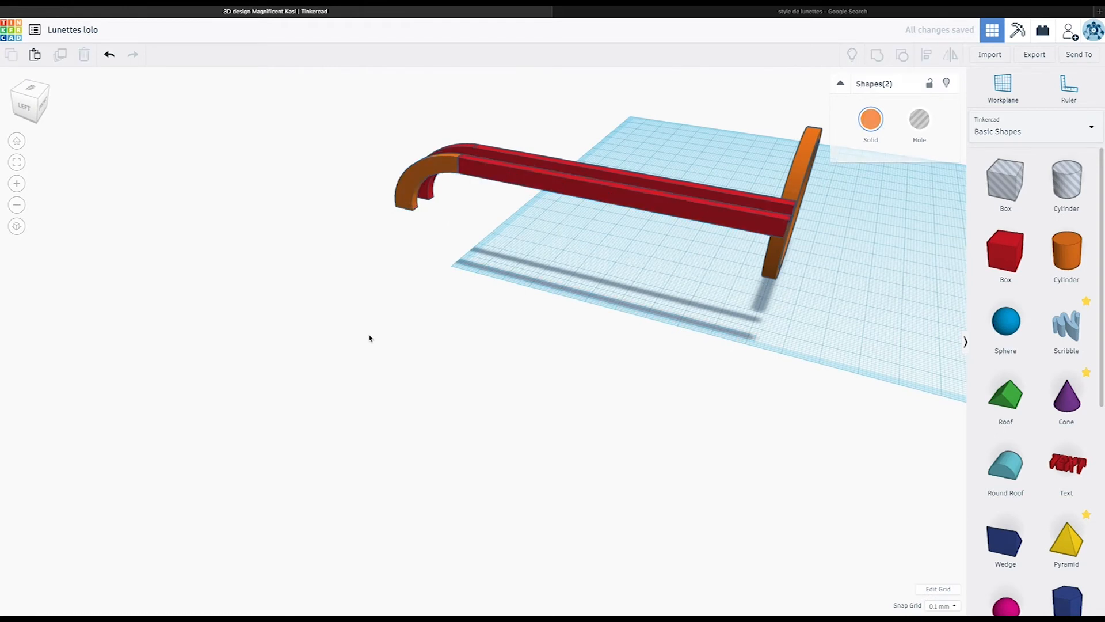
left_click(401, 202)
key("Delete")
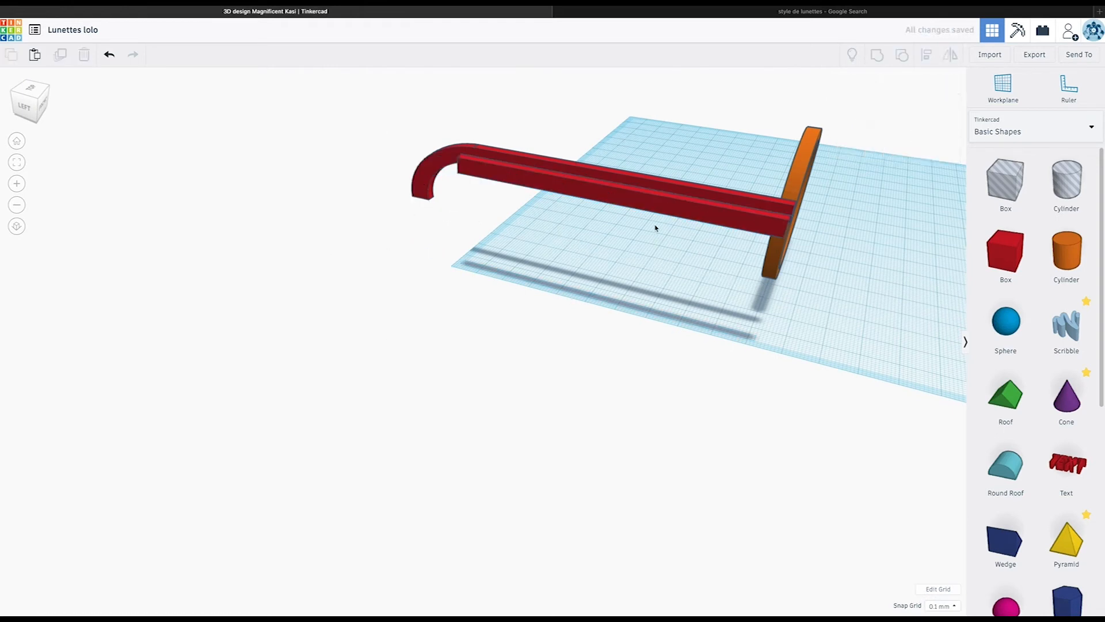
Rotate the copied bar horizontally so that it runs perpendicular to the temple arm
left_click(653, 206)
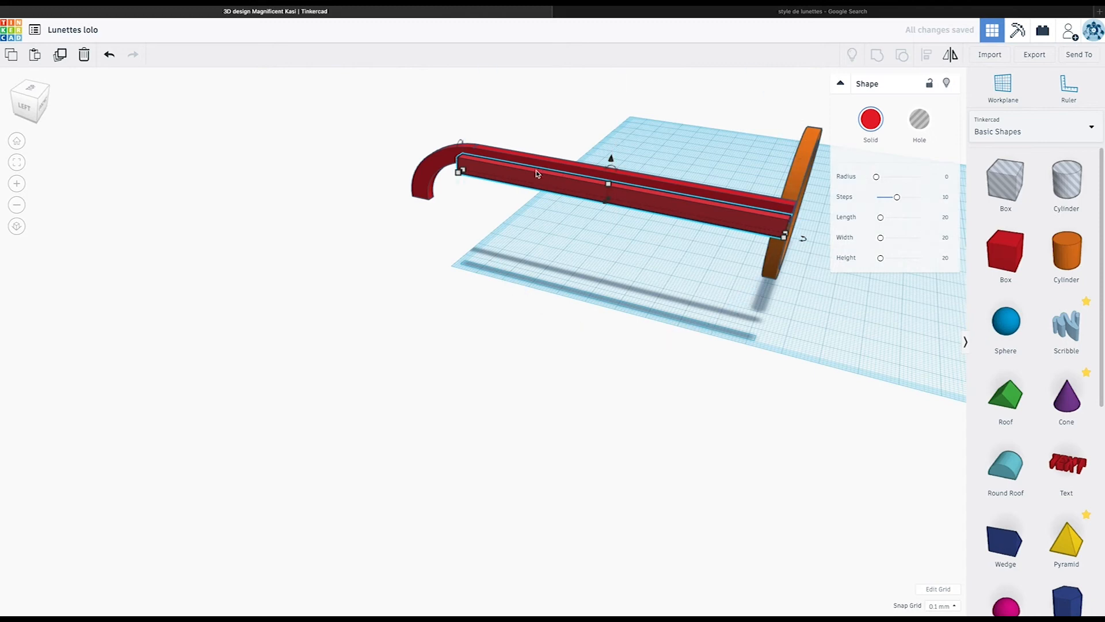
mouse_move(804, 239)
left_click_drag(805, 242, 800, 190)
right_click(832, 258)
Place the rotated bar at the temple arm's front end and shorten it to a connector about 9.6 mm long
left_click(439, 292)
right_click_drag(596, 314, 464, 312)
right_click_drag(749, 263, 748, 383)
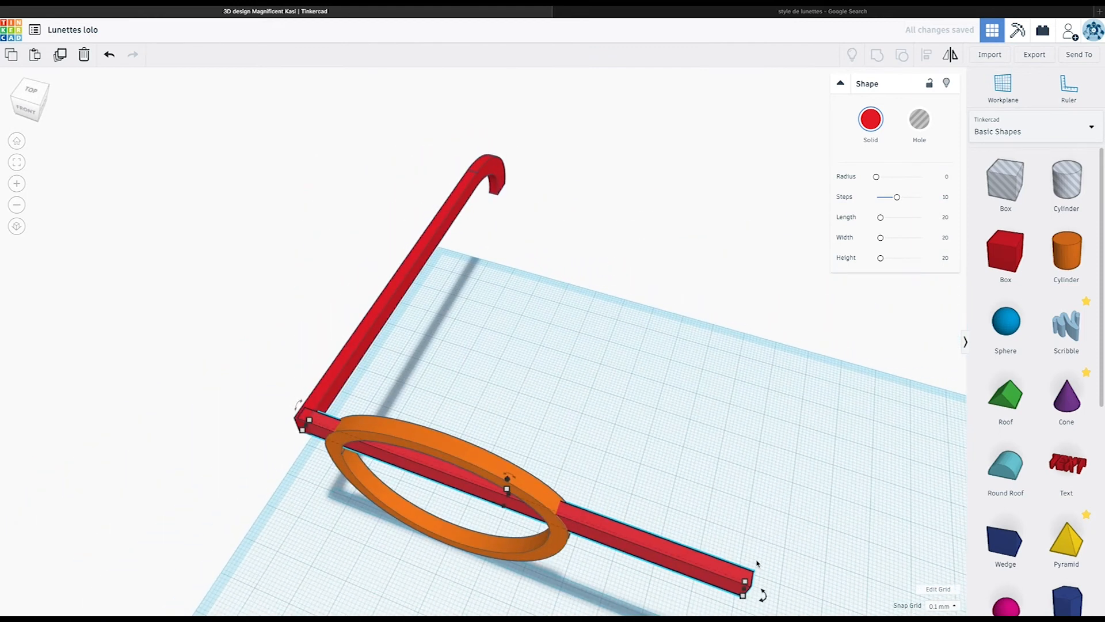
left_click_drag(741, 590, 320, 479)
Align the fronts of the temple arm, the short connector and the lens frame
right_click_drag(320, 479, 706, 211)
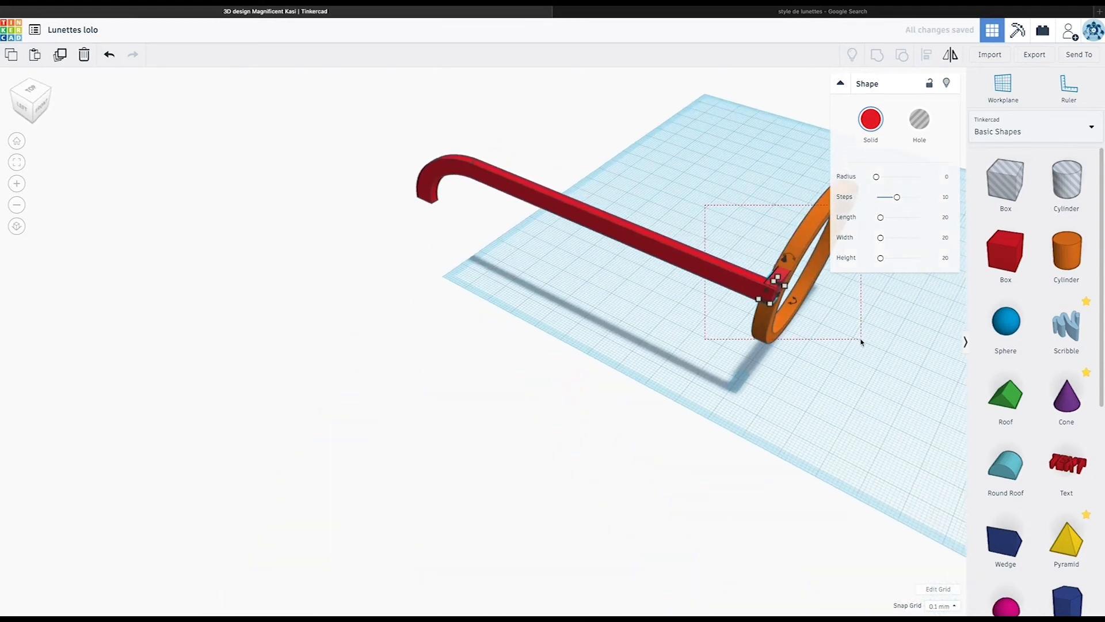
left_click_drag(861, 342, 861, 343)
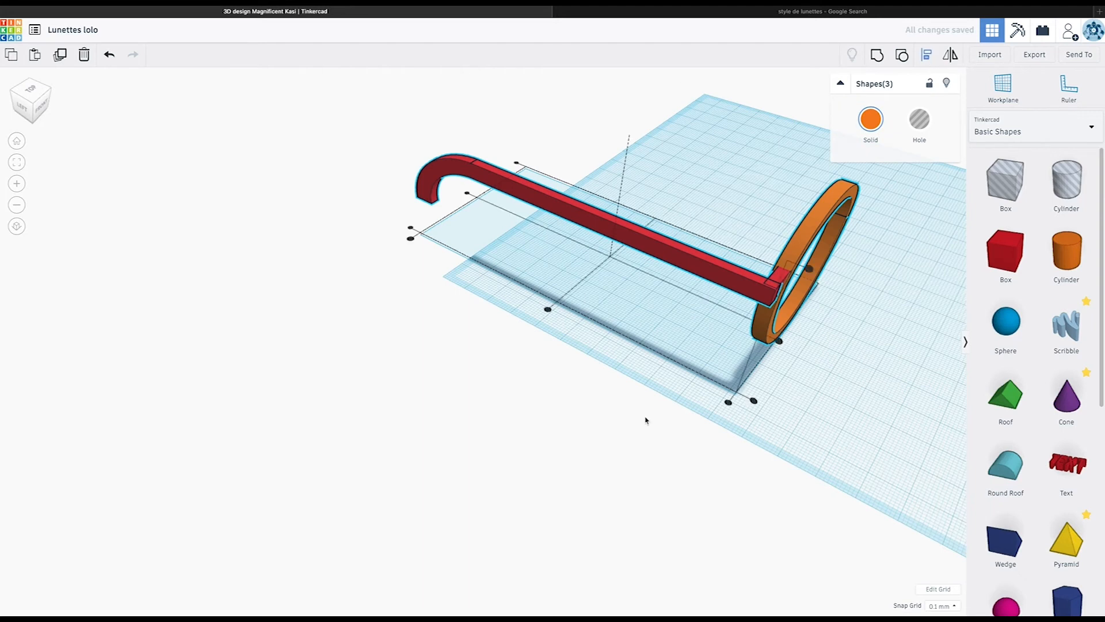
right_click_drag(842, 430, 666, 382)
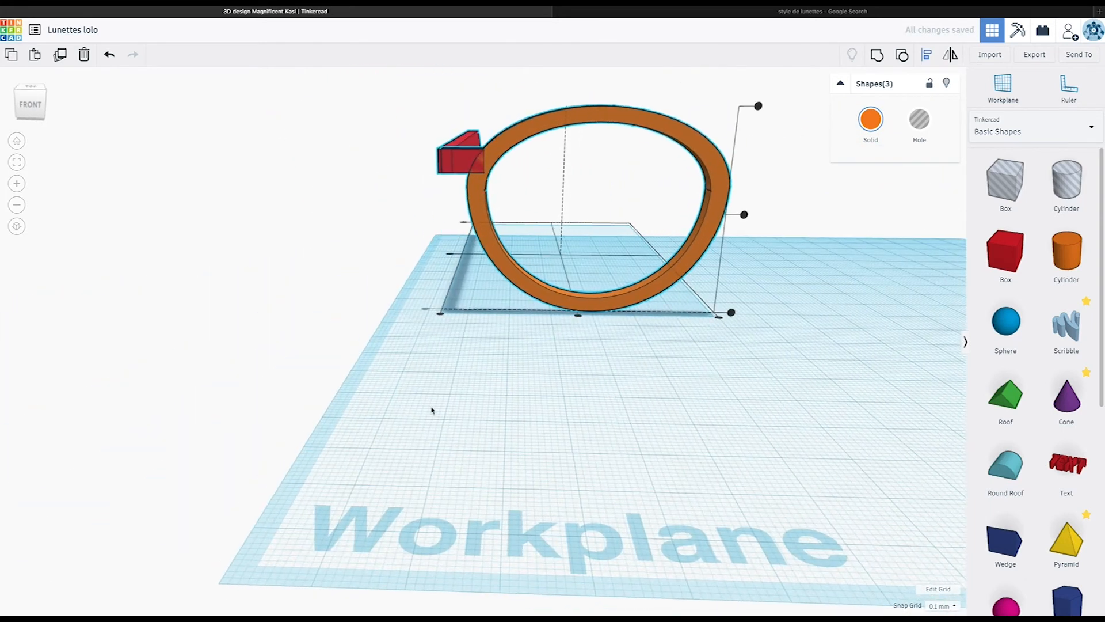
right_click_drag(375, 184, 365, 225)
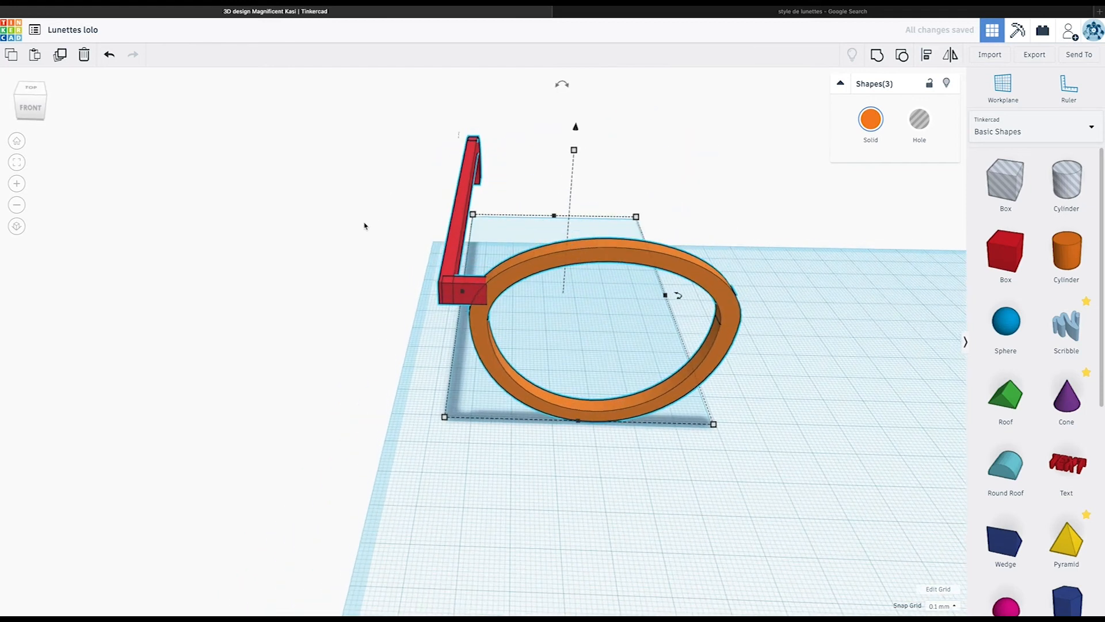
left_click(284, 376)
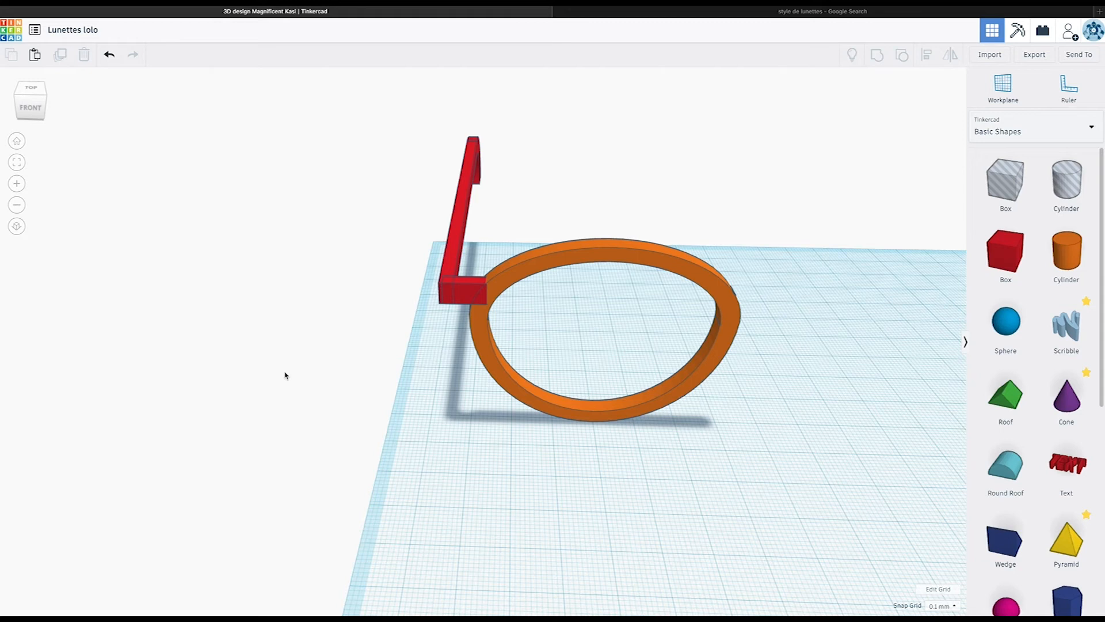
Raise the temple arm and the connector together towards the top of the lens frame
left_click(452, 291)
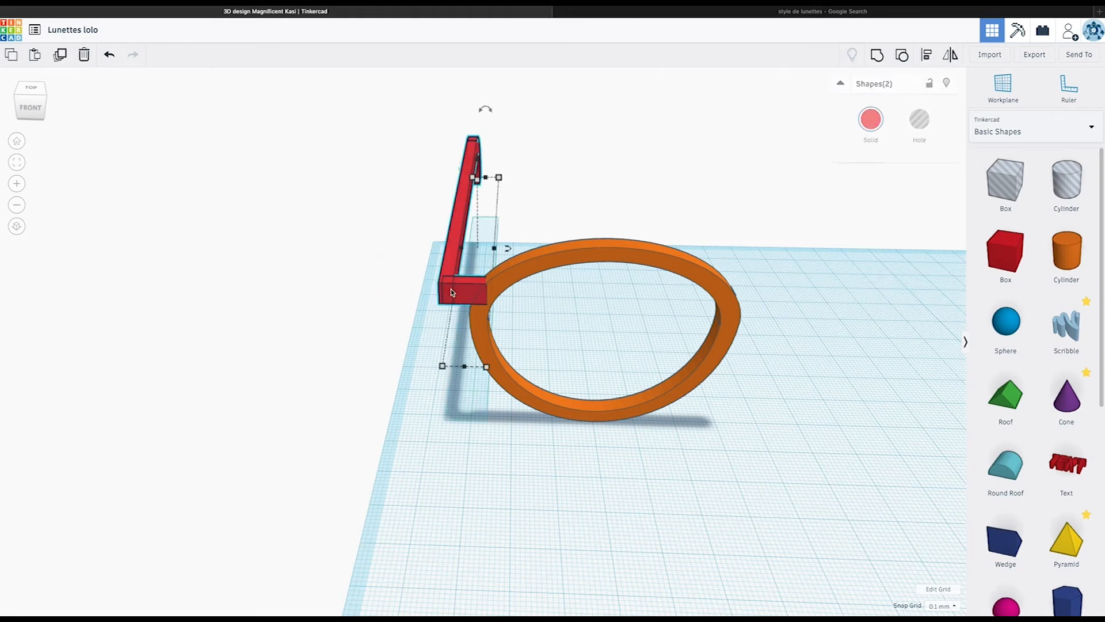
mouse_move(412, 388)
right_mouse_down()
mouse_move(402, 349)
mouse_move(408, 397)
right_mouse_up()
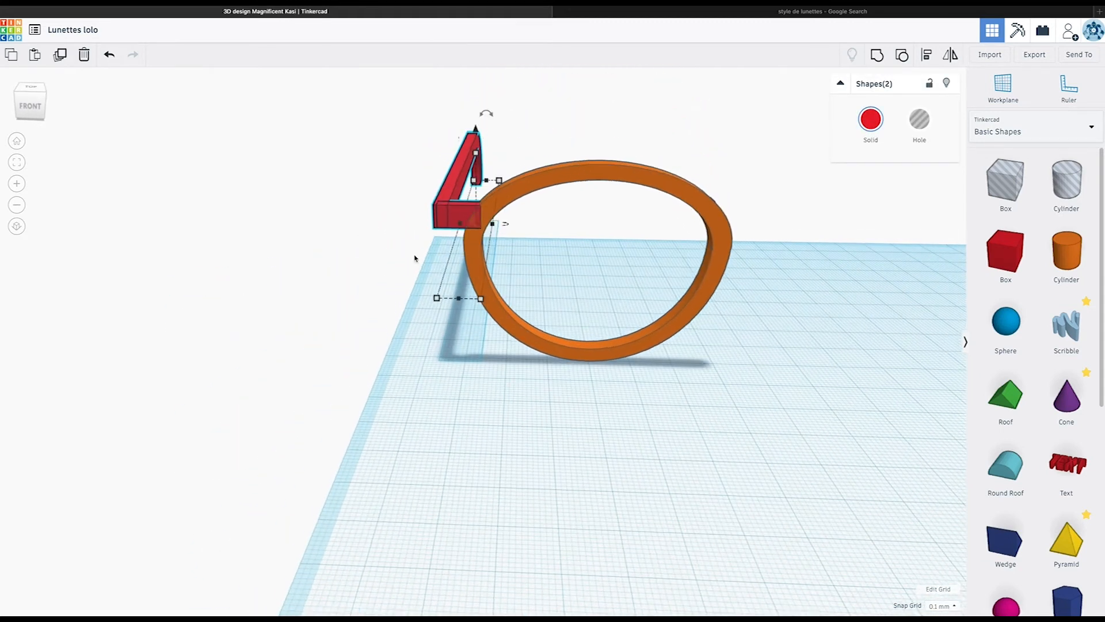
left_click_drag(477, 139, 477, 108)
Align the temple arm, connector and lens frame along their top edges
left_click_drag(332, 149, 649, 271)
left_click(927, 54)
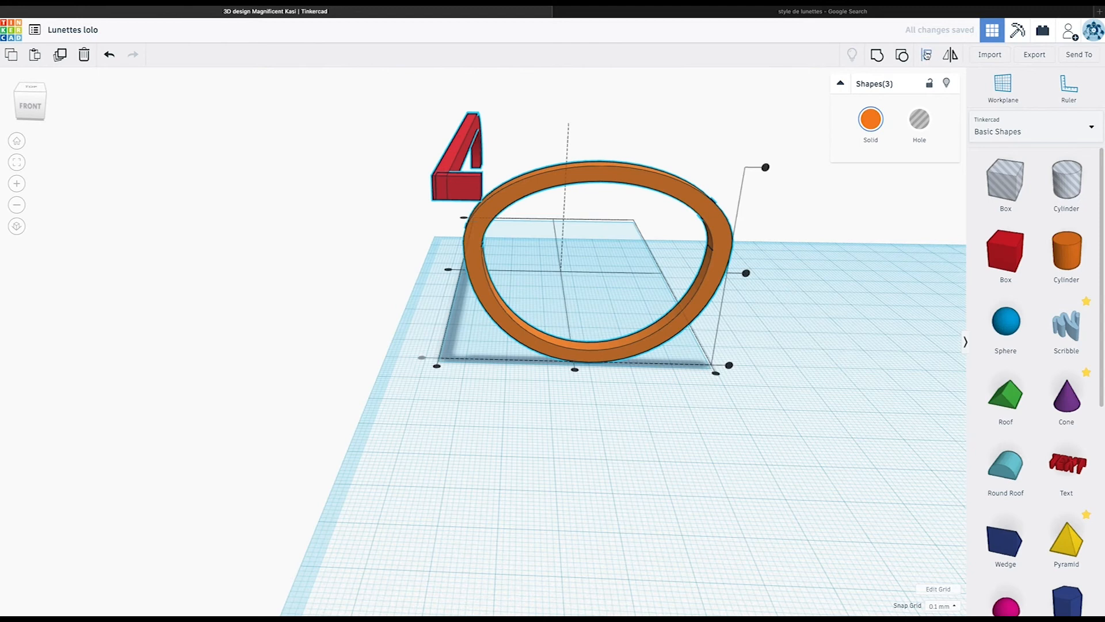
left_click(765, 168)
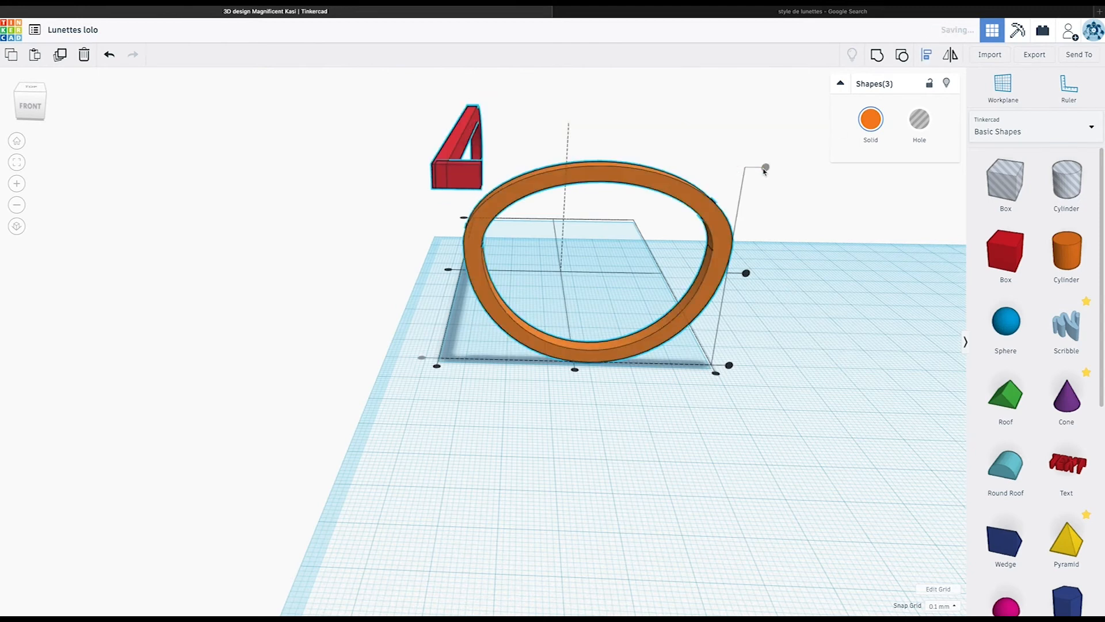
right_click_drag(634, 317, 547, 365)
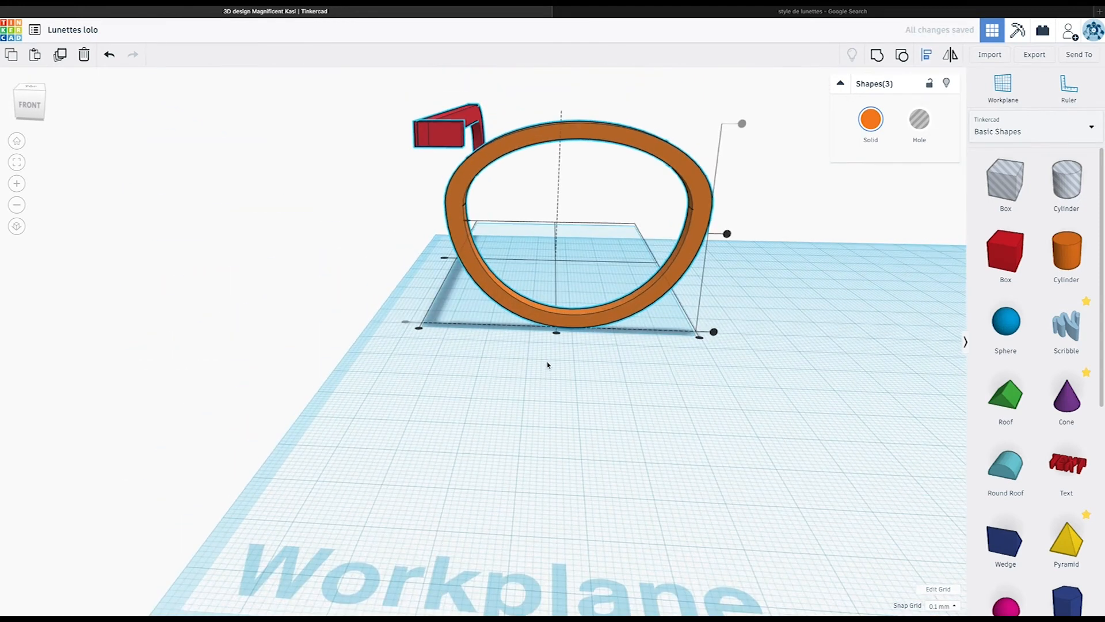
left_click(532, 373)
Lower the temple arm and connector together slightly below the top of the lens frame
left_click(442, 146)
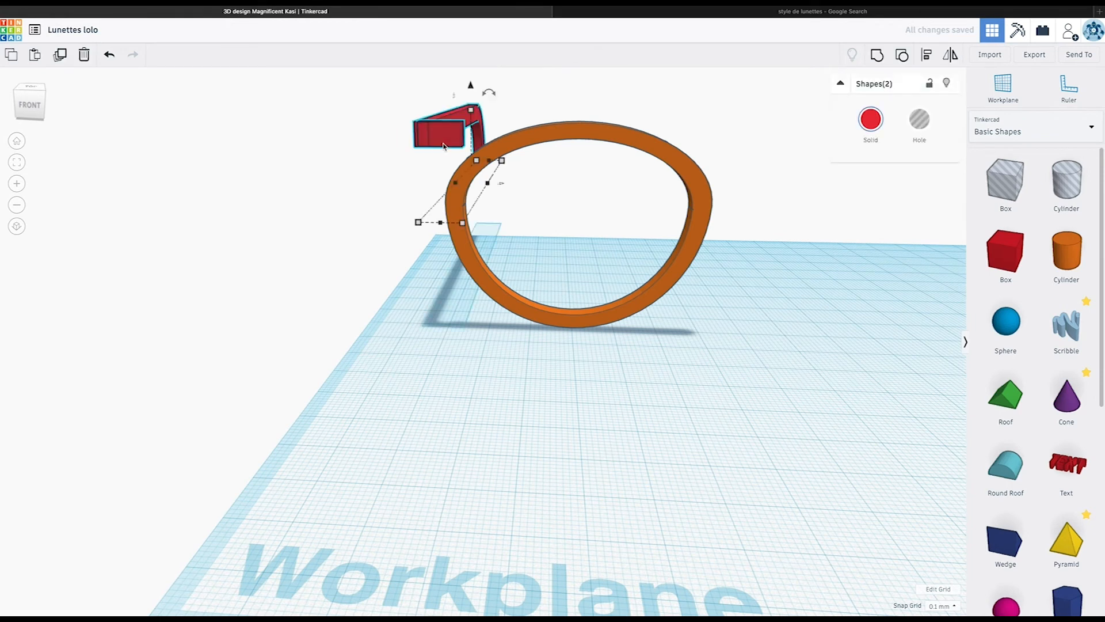
left_click_drag(470, 86, 471, 97)
left_click(394, 183)
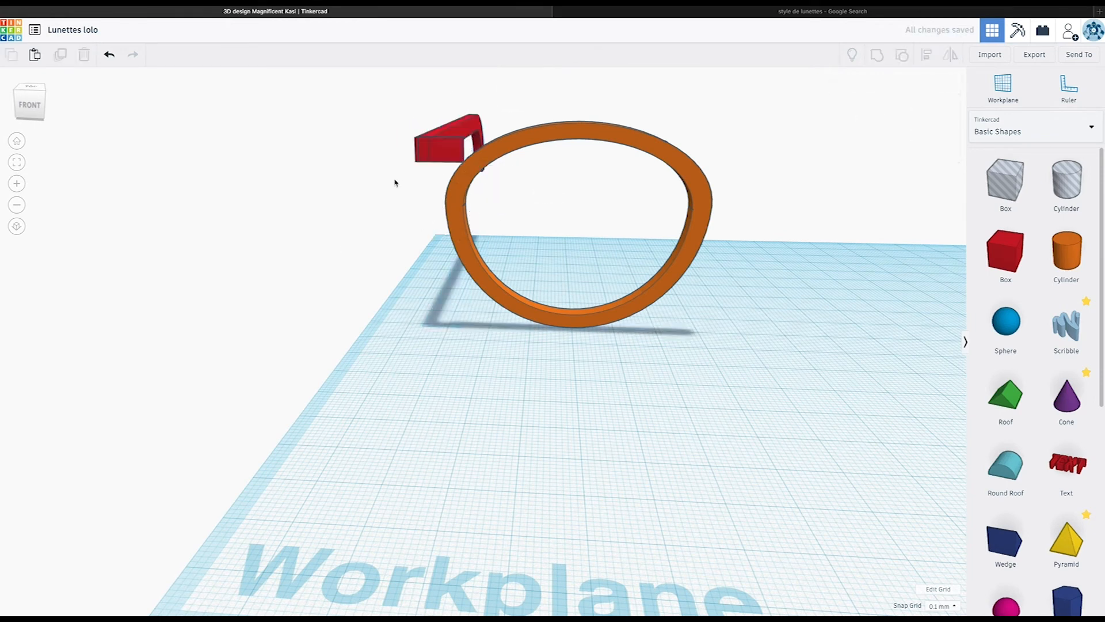
left_click(450, 157)
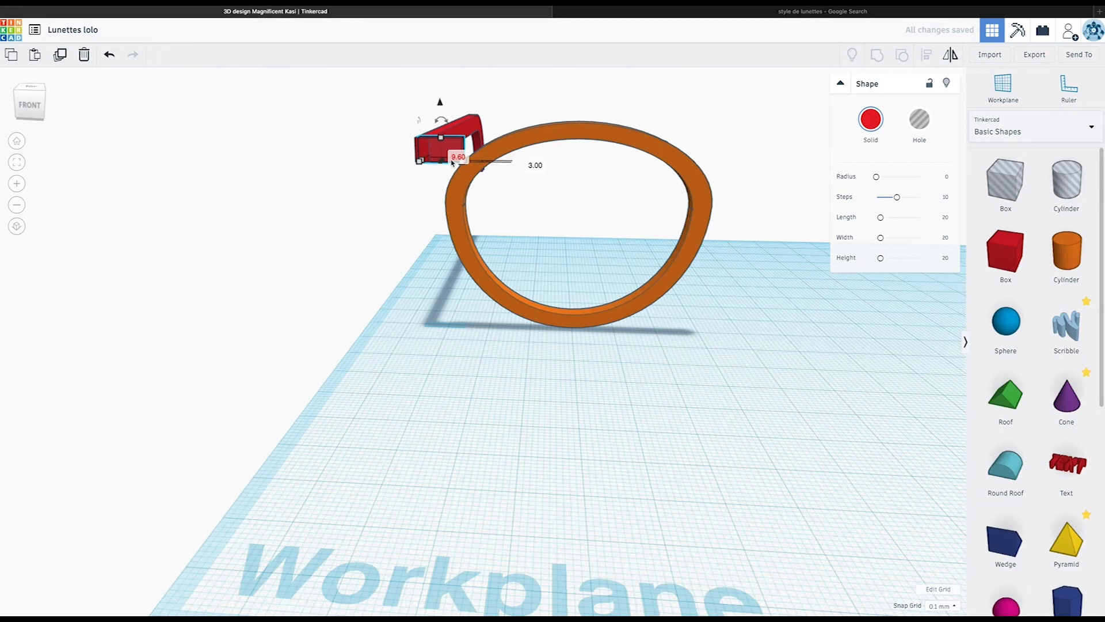
left_click_drag(445, 163, 446, 163)
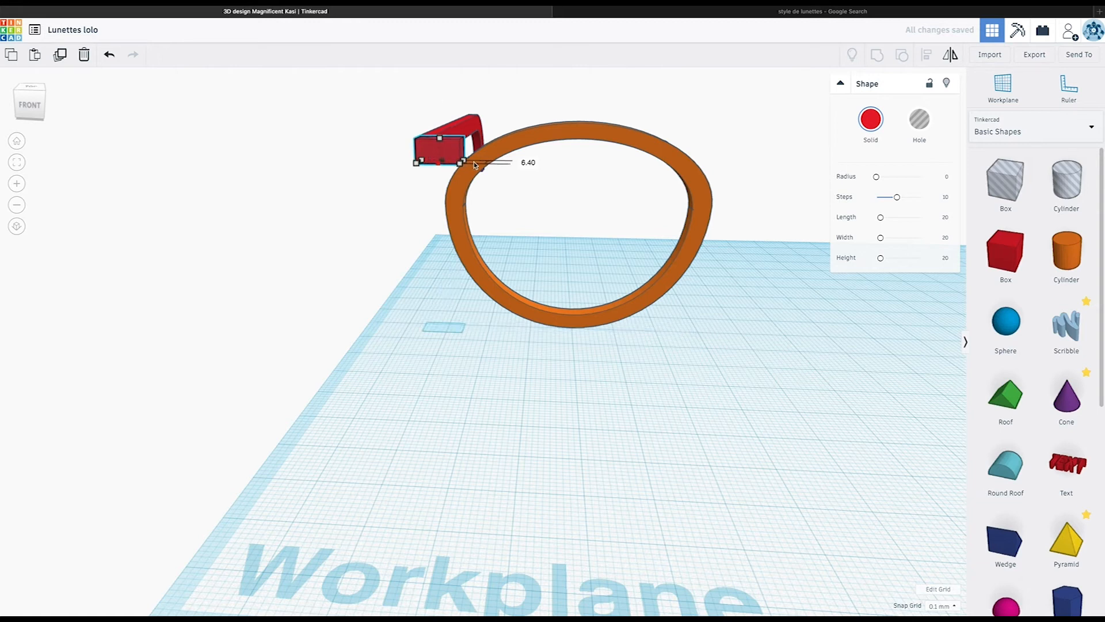
key("super+z")
Lengthen the connector sideways so that its free end reaches into the lens frame's rim
right_click_drag(469, 182, 457, 456)
scroll(458, 456, "up", 6)
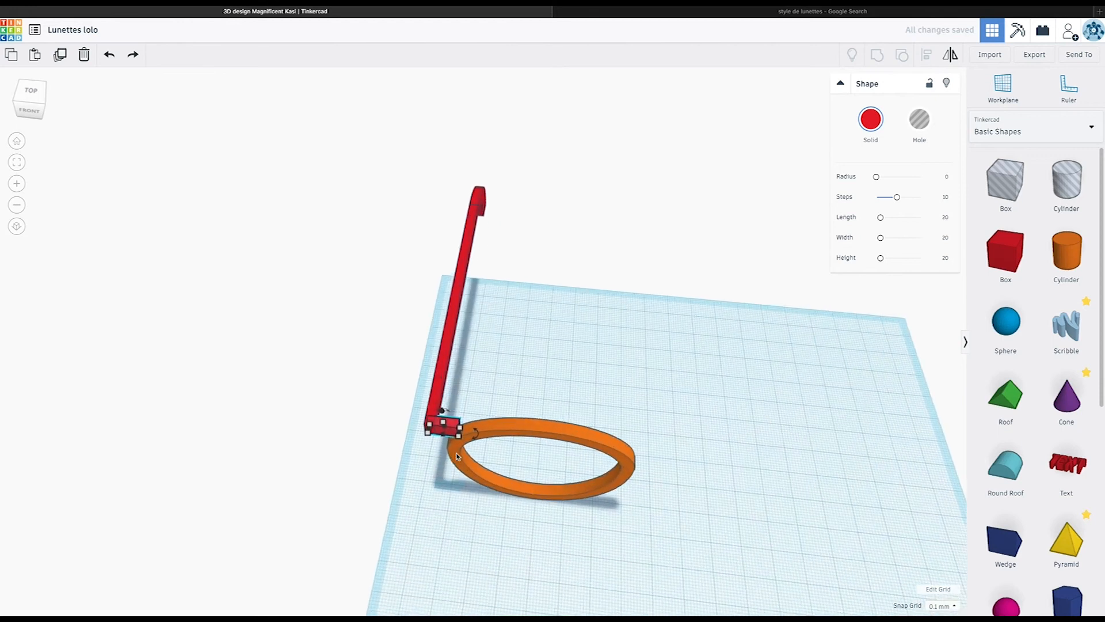
scroll(460, 459, "down", 3)
left_click_drag(468, 454, 565, 466)
mouse_move(569, 479)
right_mouse_down()
mouse_move(573, 446)
mouse_move(572, 473)
right_mouse_up()
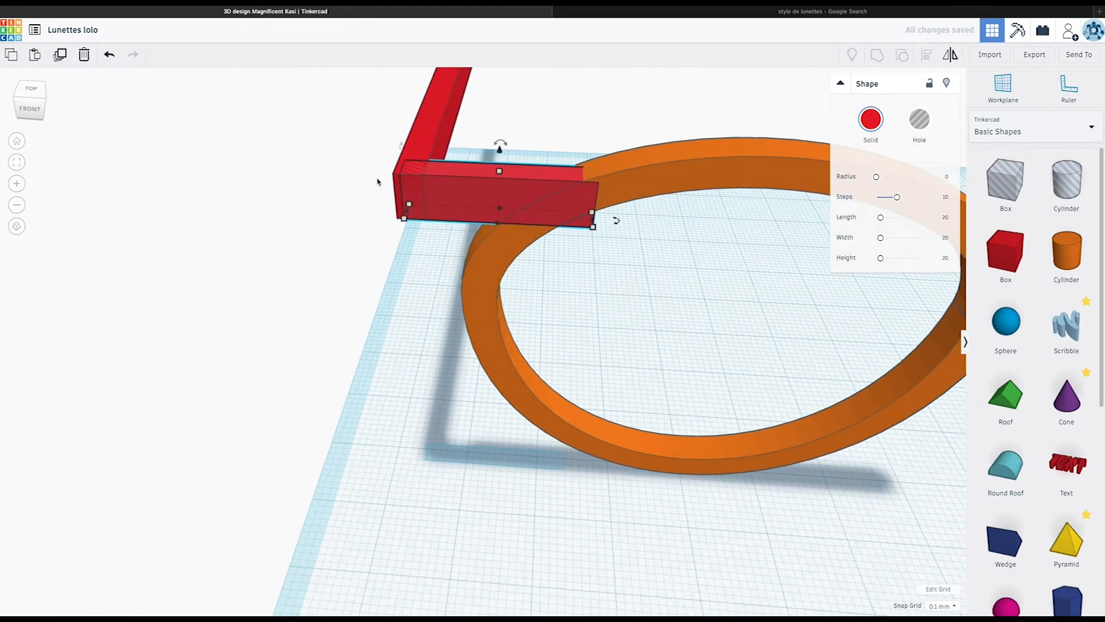
Undo the connector's lengthening and nudge the temple arm and connector together slightly towards the lens frame
key("ctrl+a")
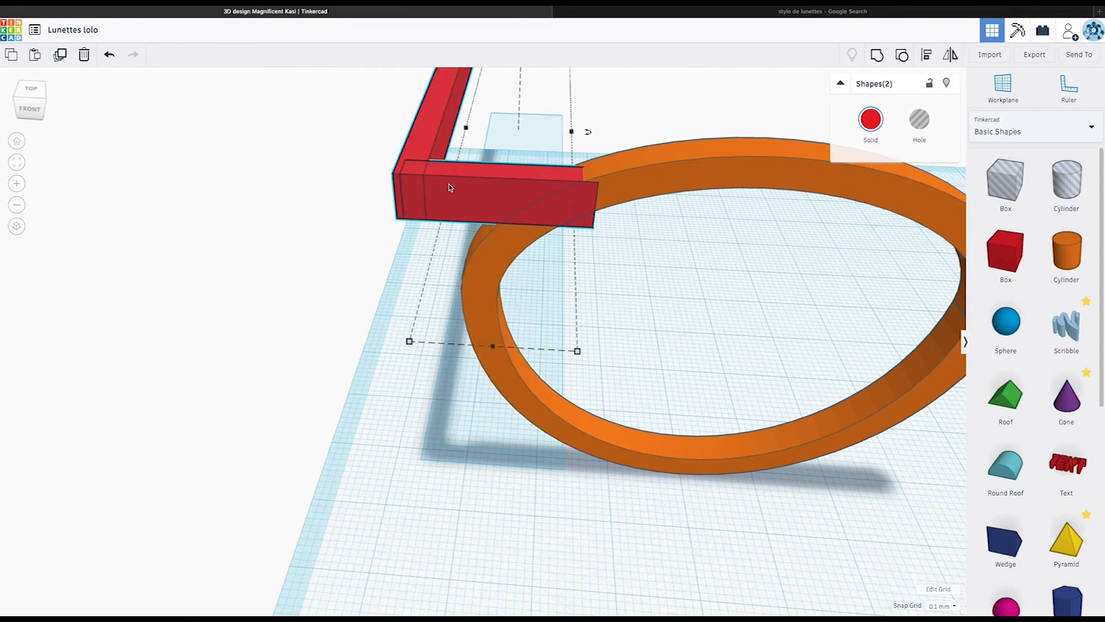
key("ctrl+z")
left_click_drag(359, 162, 448, 195)
key("Right")
key("Right")
key("Right")
key("Right")
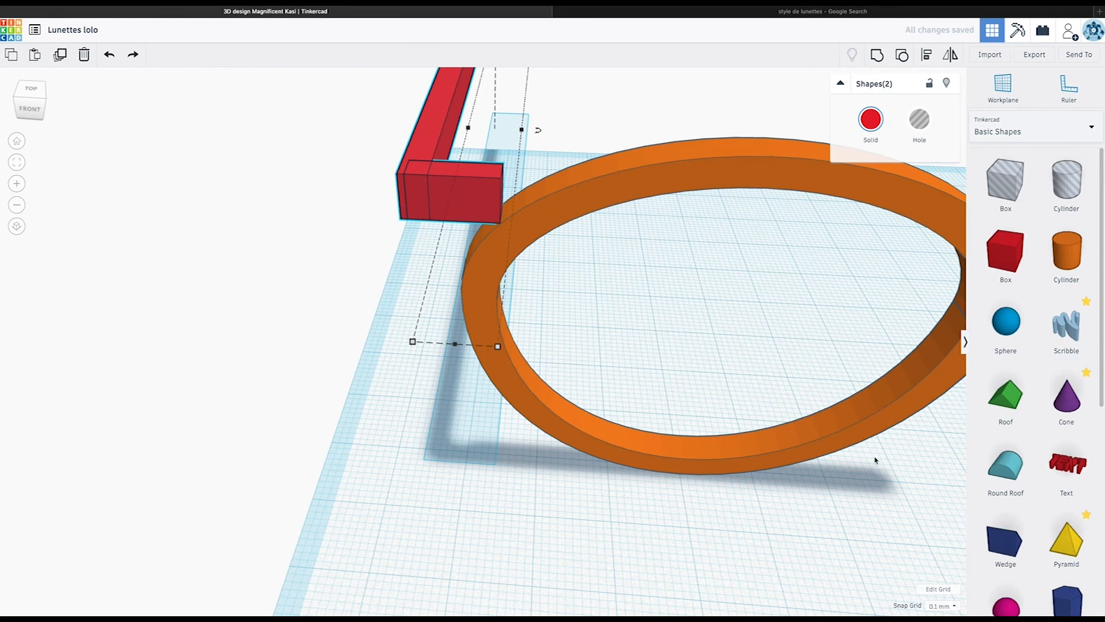
Set the snap grid to 1.0 mm and move the temple arm and connector together further into the lens frame's rim
scroll(875, 460, "down", 3)
left_click(943, 606)
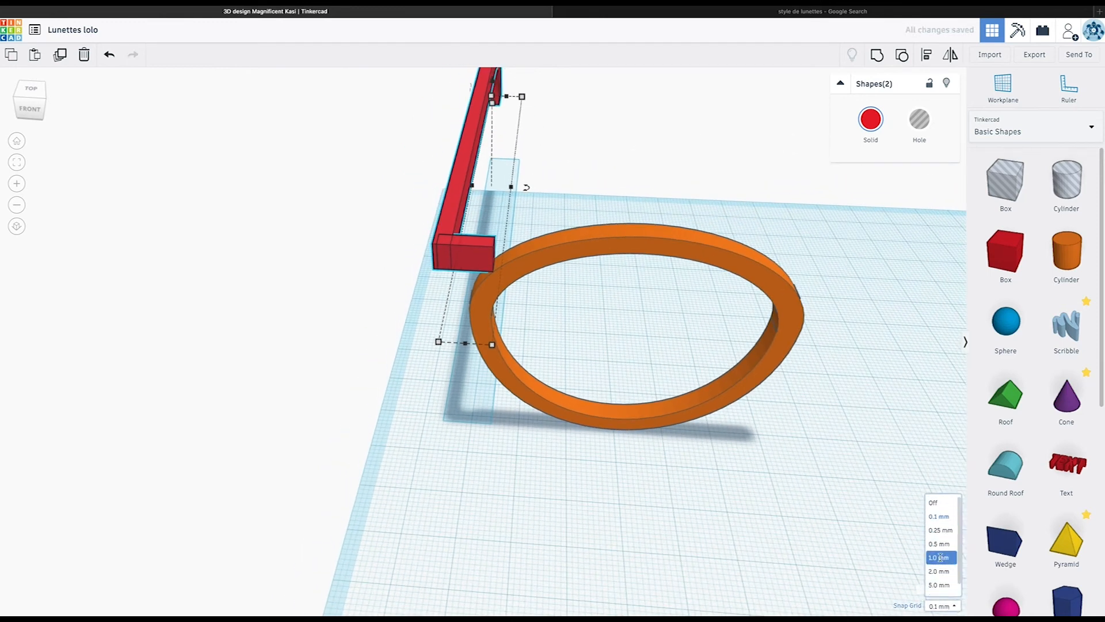
left_click(940, 557)
key("Right")
key("Right")
key("Right")
key("Right")
key("Right")
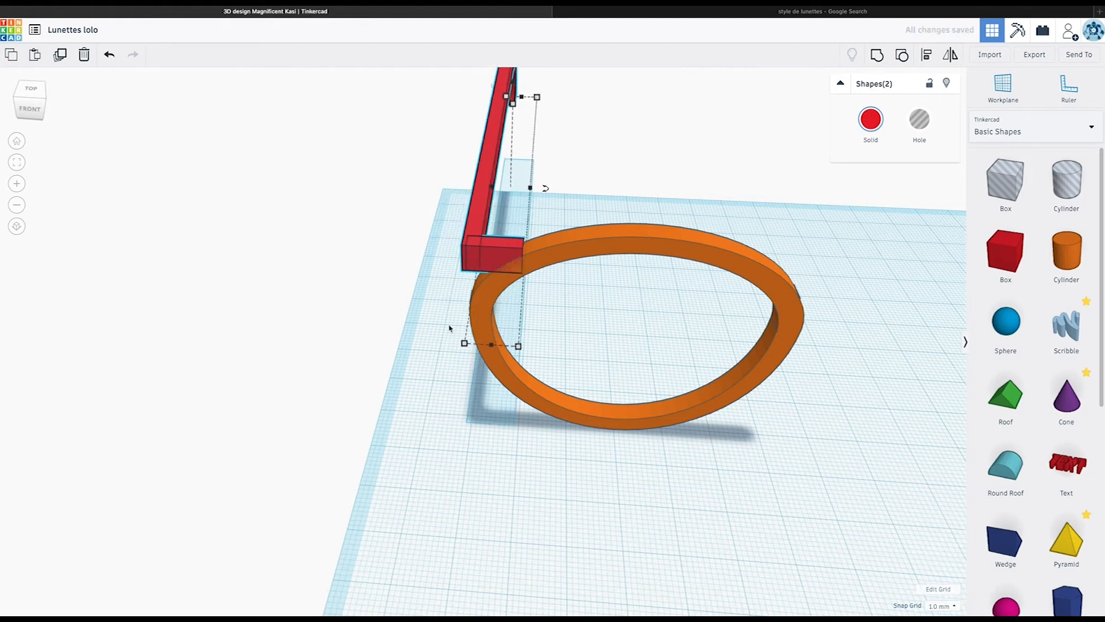
Move the temple arm and connector back outward until the connector's free end only just overlaps the rim's outer edge
left_click(382, 345)
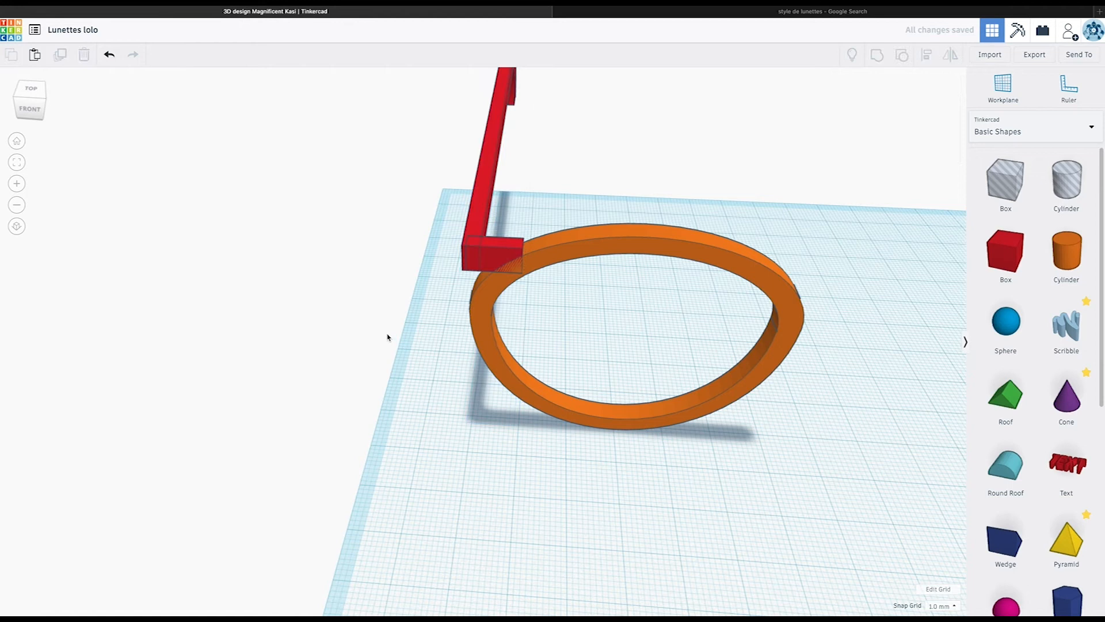
left_click(492, 256)
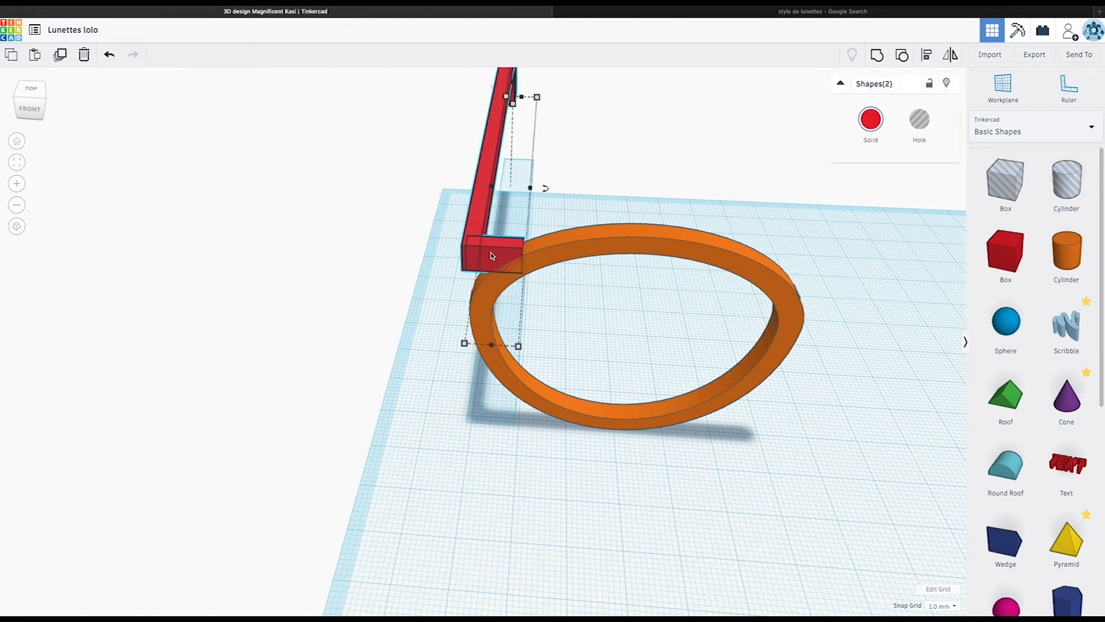
key("Left")
key("Left")
key("Left")
key("Left")
key("Left")
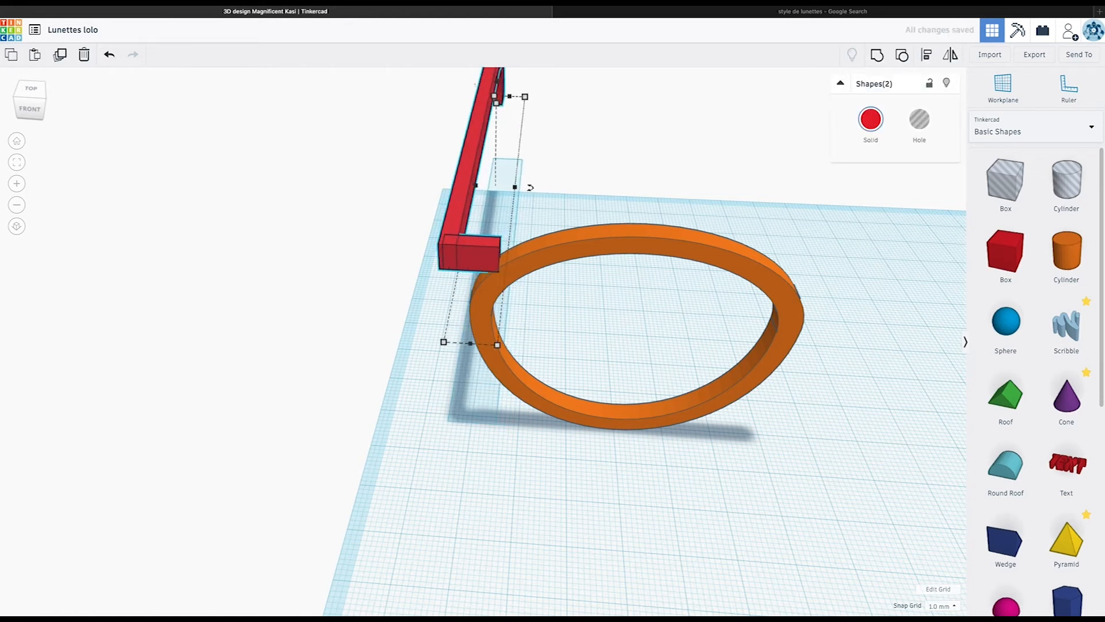
Lengthen the connector sideways to about 16.4 mm so that its free end reaches through the lens frame's rim
right_click_drag(482, 290, 500, 197)
left_click(424, 229)
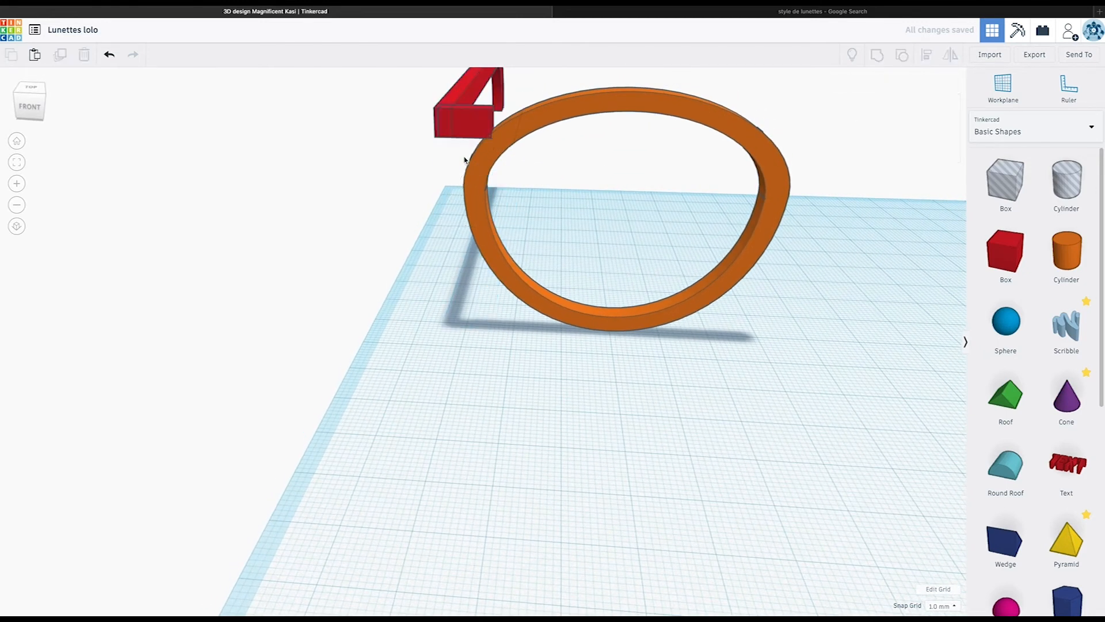
left_click(475, 132)
right_click_drag(482, 135, 481, 430)
left_click_drag(477, 425, 511, 428)
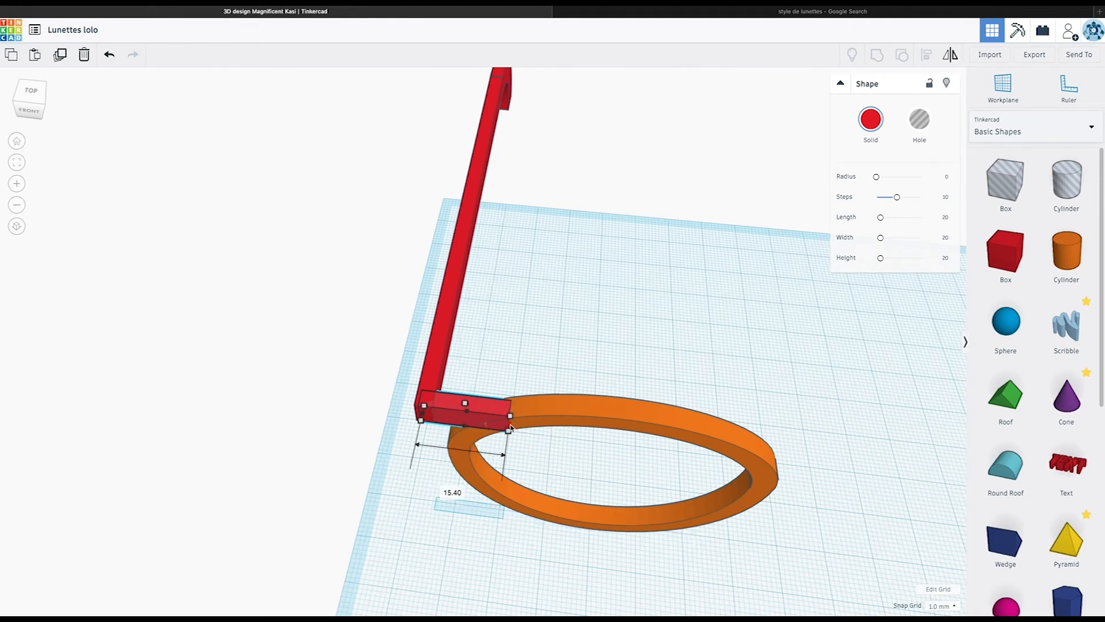
right_click_drag(577, 493, 572, 443)
left_click_drag(535, 377, 541, 378)
Place a box near the connector's free end, raised to the connector's height, and turn it into a hole
left_click_drag(1011, 280, 520, 489)
scroll(528, 417, "down", 5)
left_click_drag(515, 396, 516, 352)
left_click(889, 123)
left_click(912, 127)
Rotate the hole box 46° and position it over the lower corner of the connector that protrudes inside the lens opening
right_click_drag(688, 319, 604, 235)
left_click_drag(531, 161, 582, 157)
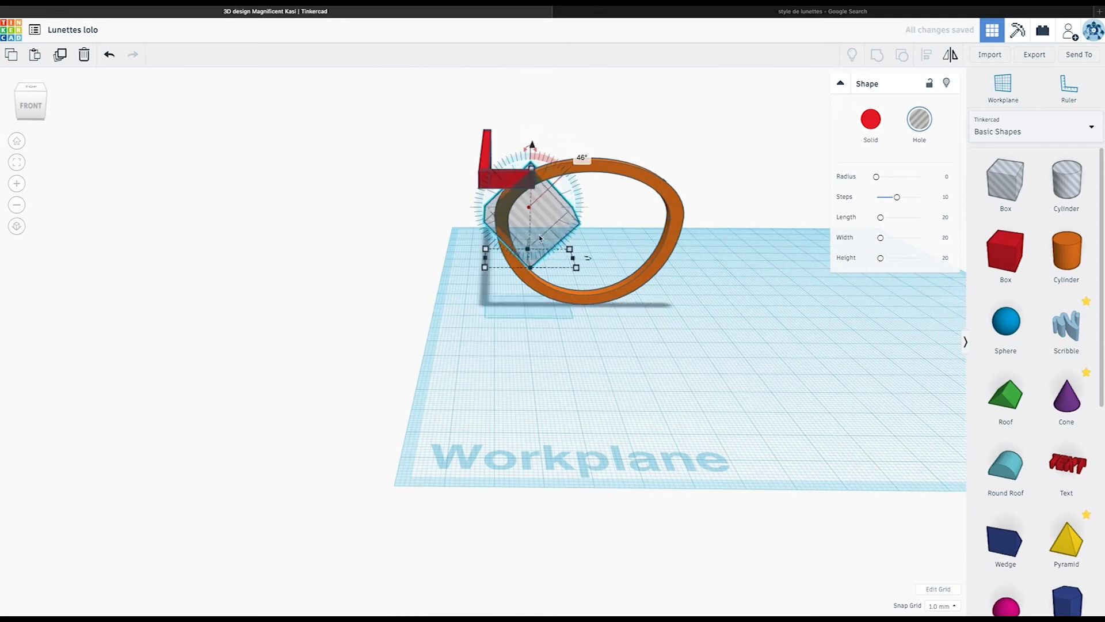
left_click_drag(546, 234, 560, 234)
left_click_drag(541, 144, 543, 139)
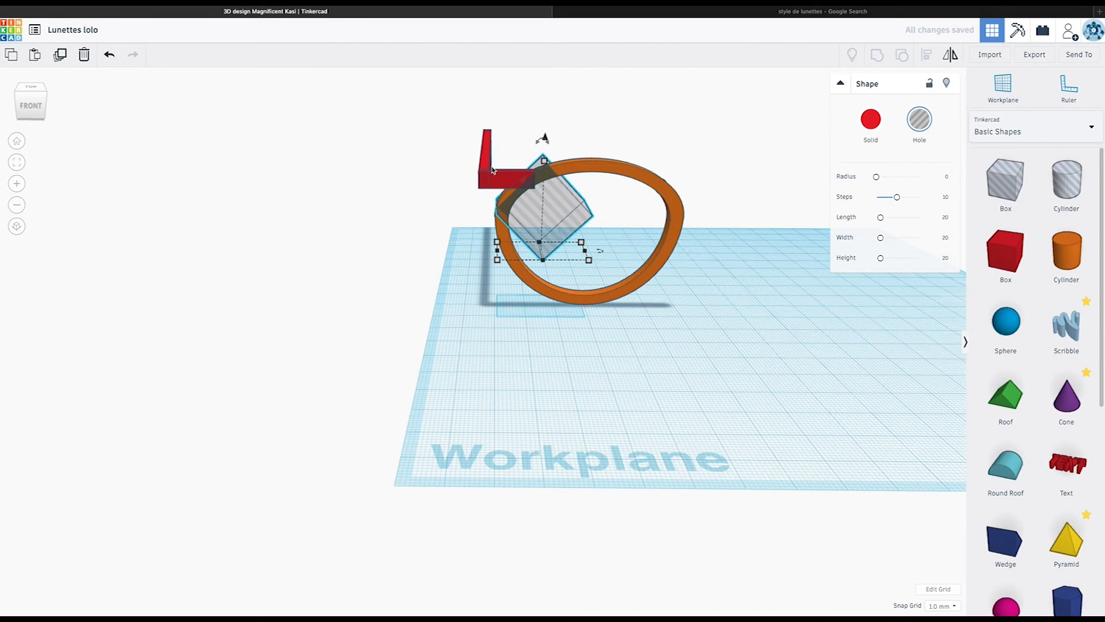
Group the hole box with the connector to cut the connector's free end off at a slant
scroll(496, 178, "down", 5)
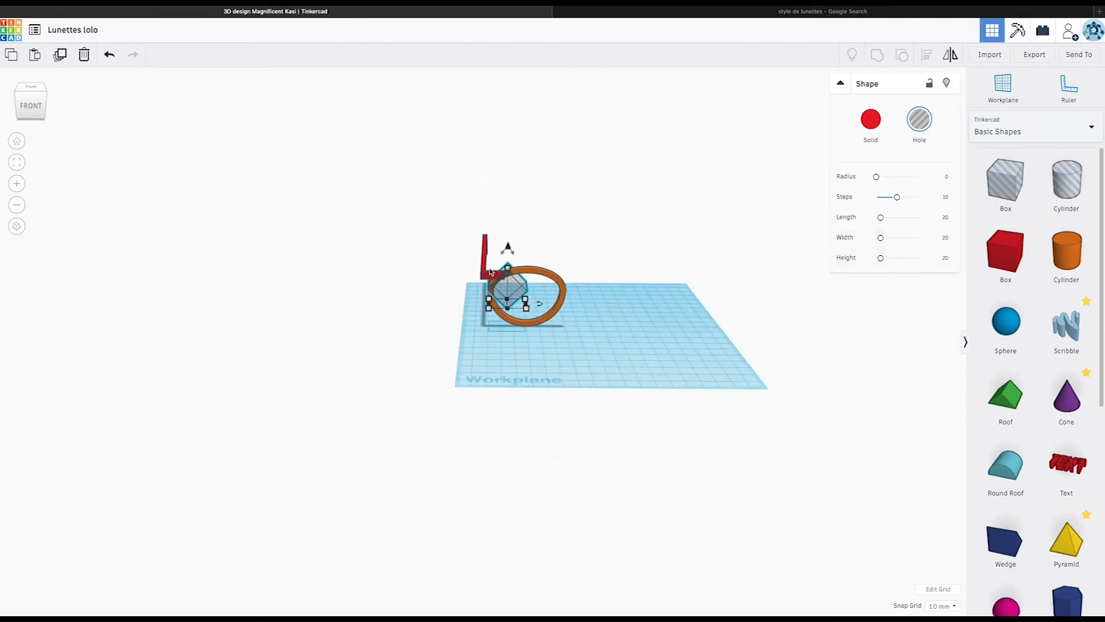
left_click(488, 276, "shift")
scroll(488, 276, "down", 1)
scroll(488, 277, "up", 8)
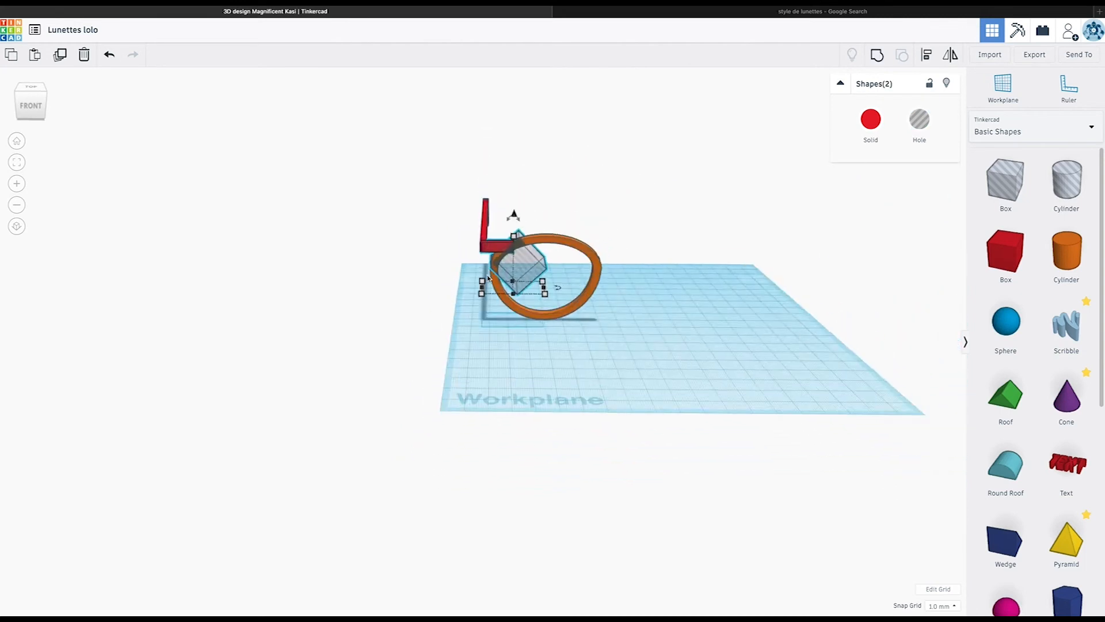
scroll(487, 279, "down", 6)
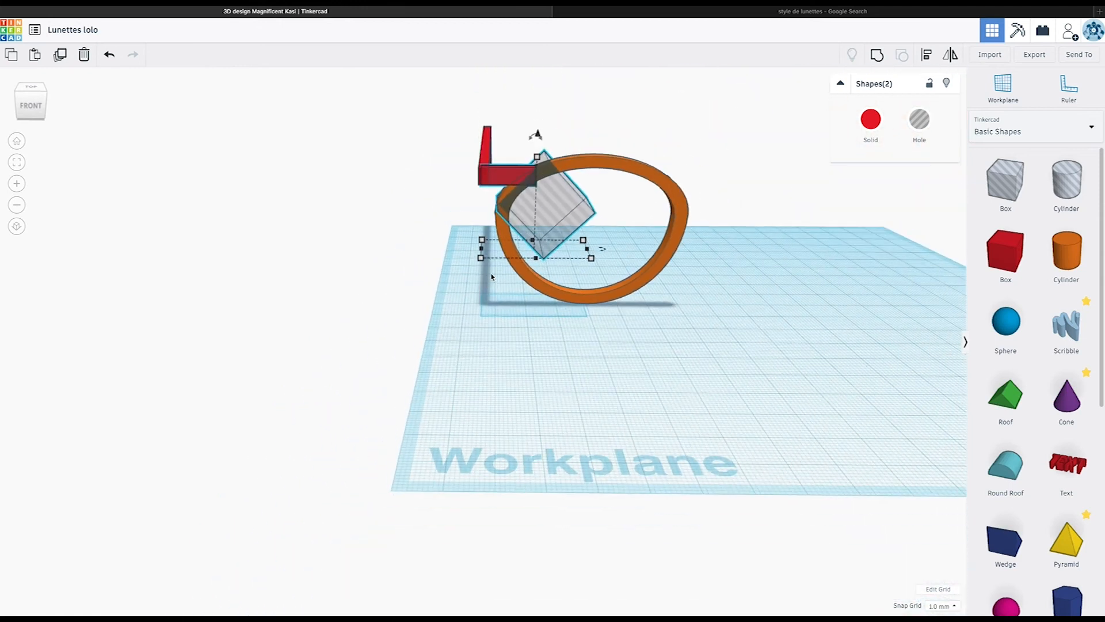
scroll(493, 277, "up", 5)
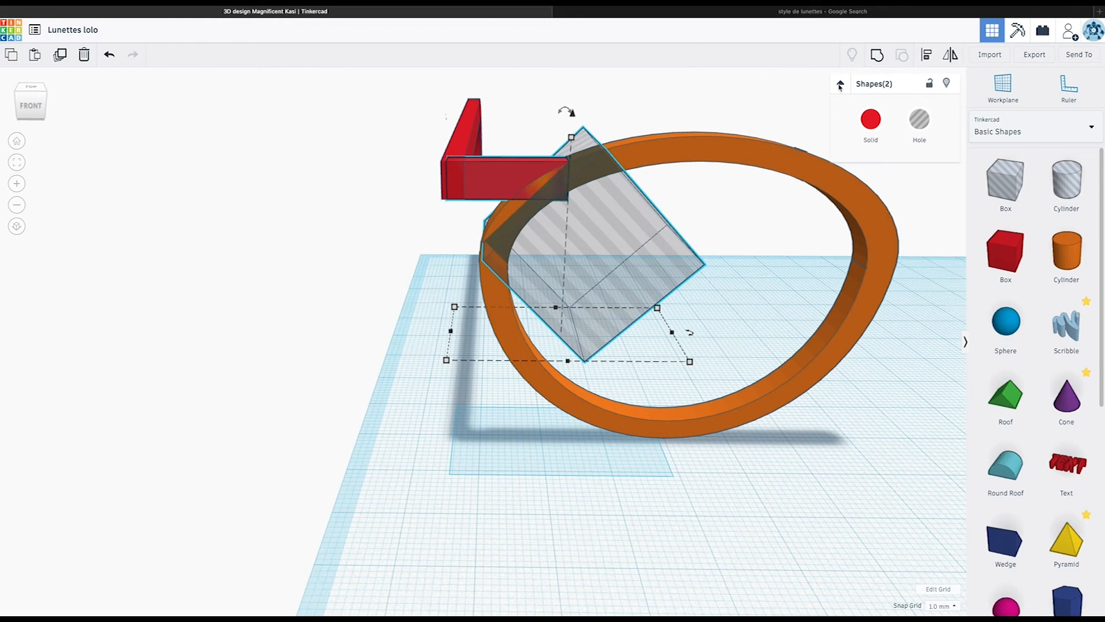
left_click(877, 56)
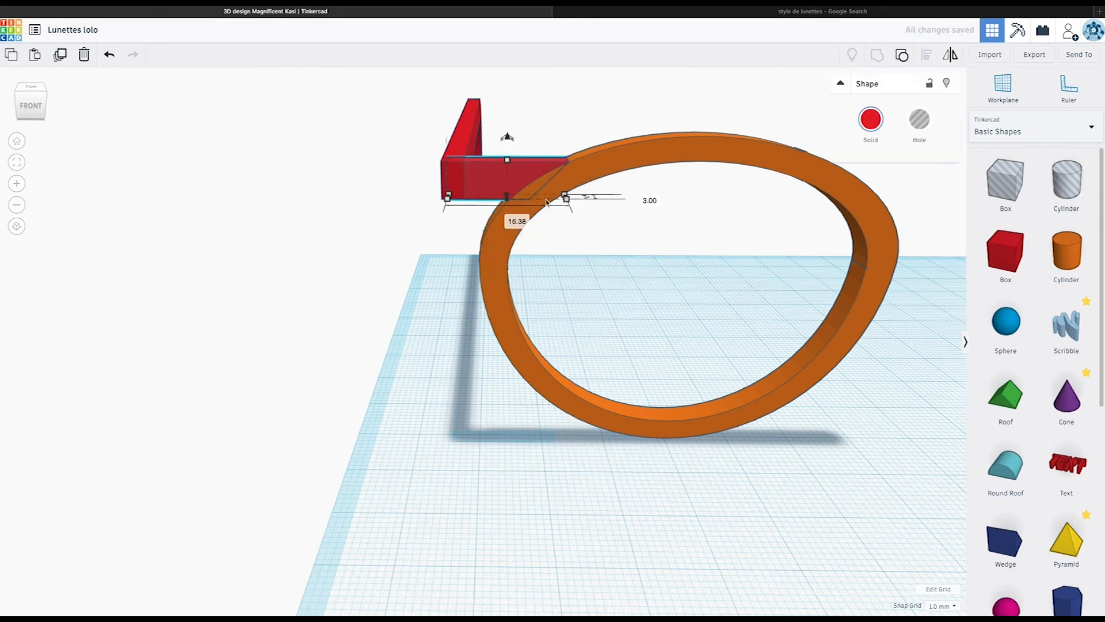
scroll(463, 170, "down", 5)
scroll(458, 180, "up", 5)
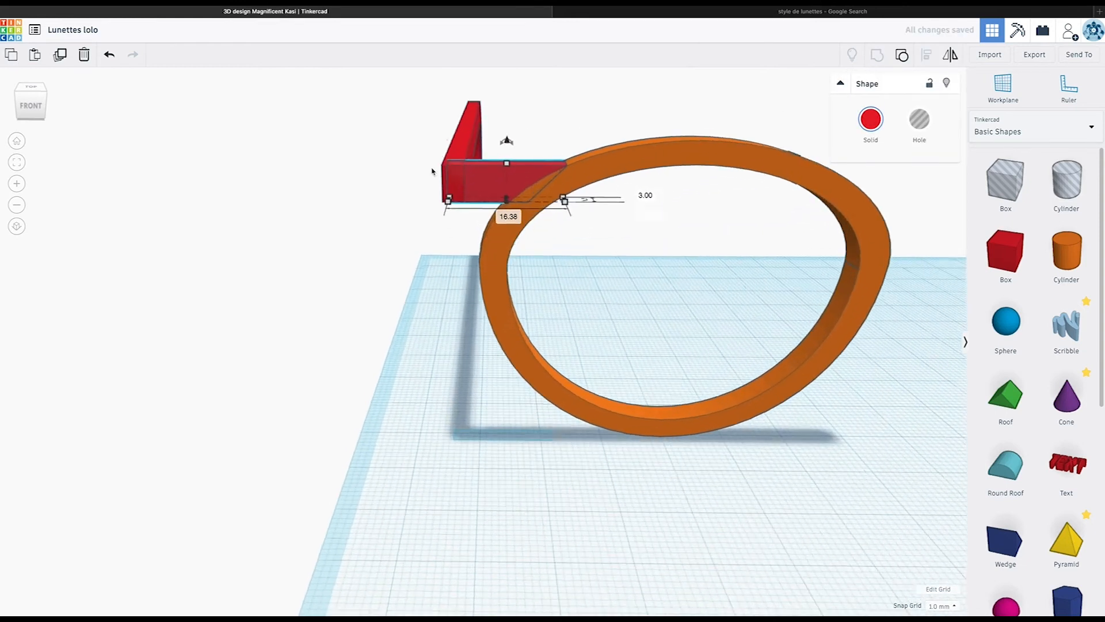
Try grouping the temple arm, connector and lens frame to check the joint, and ungroup them again
key("ctrl+a")
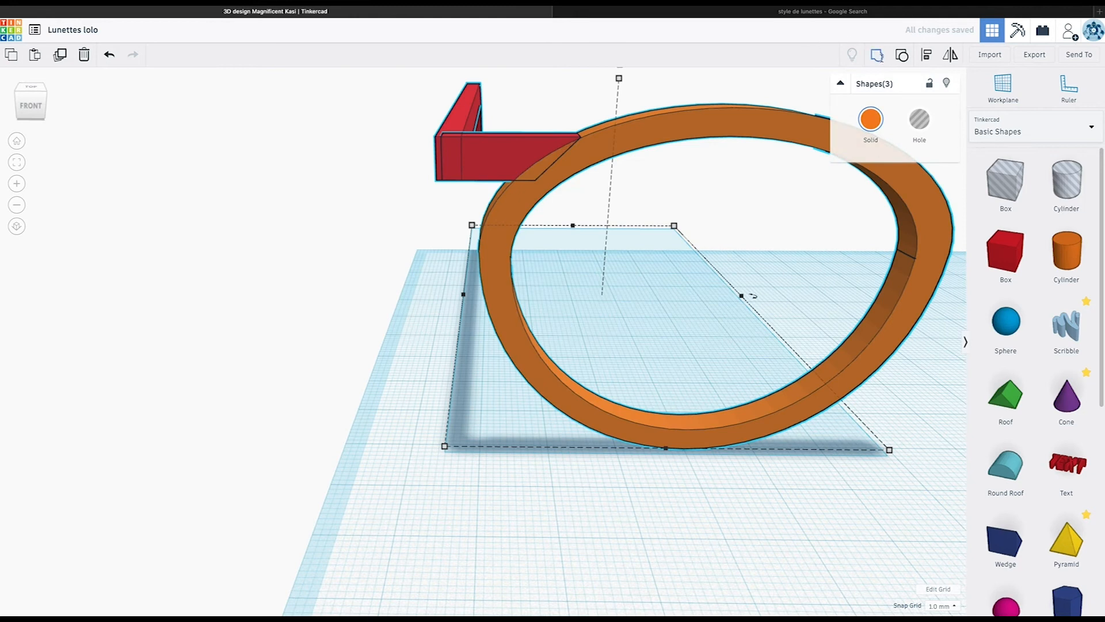
key("ctrl+g")
right_click_drag(753, 293, 472, 166)
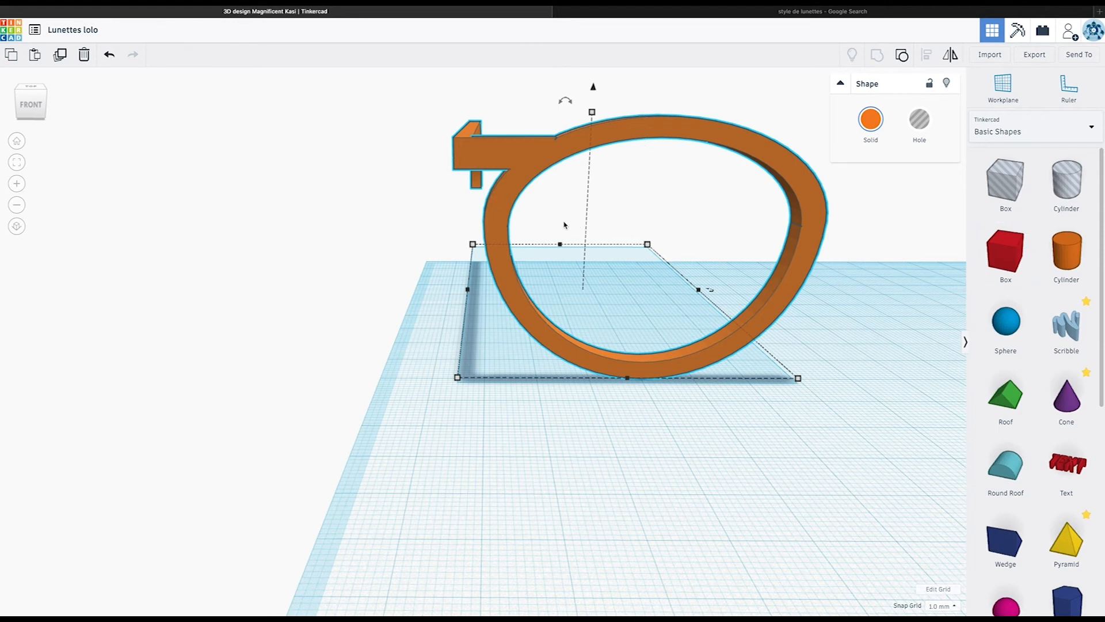
right_click_drag(561, 225, 541, 243)
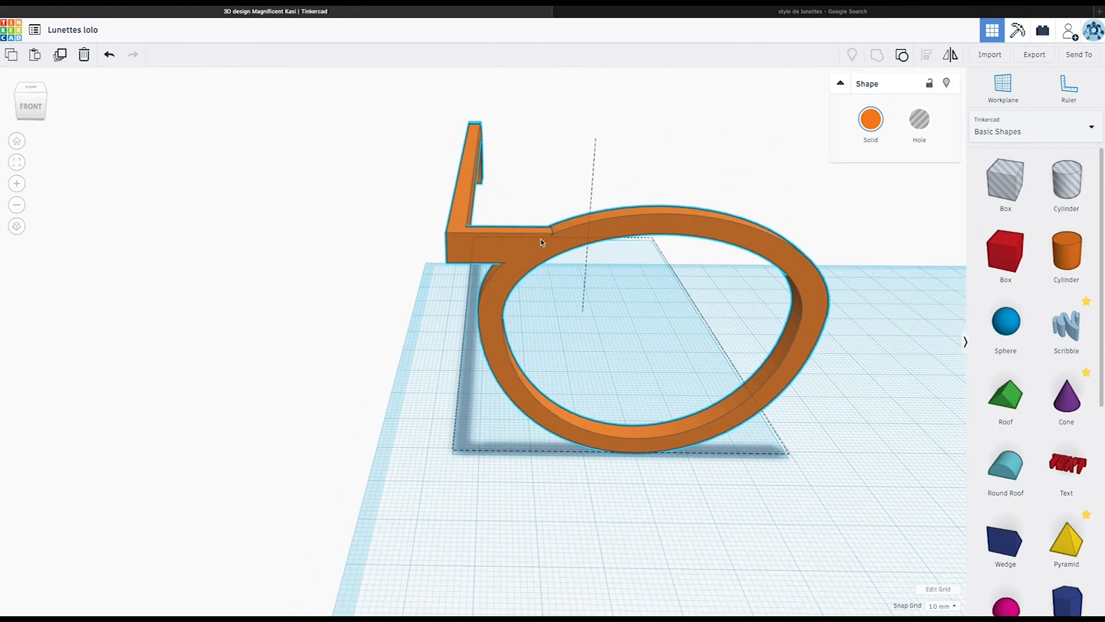
left_click(895, 60)
Lengthen the slant-cut connector sideways to 17.40 mm, further into the lens frame's rim
left_click(510, 236)
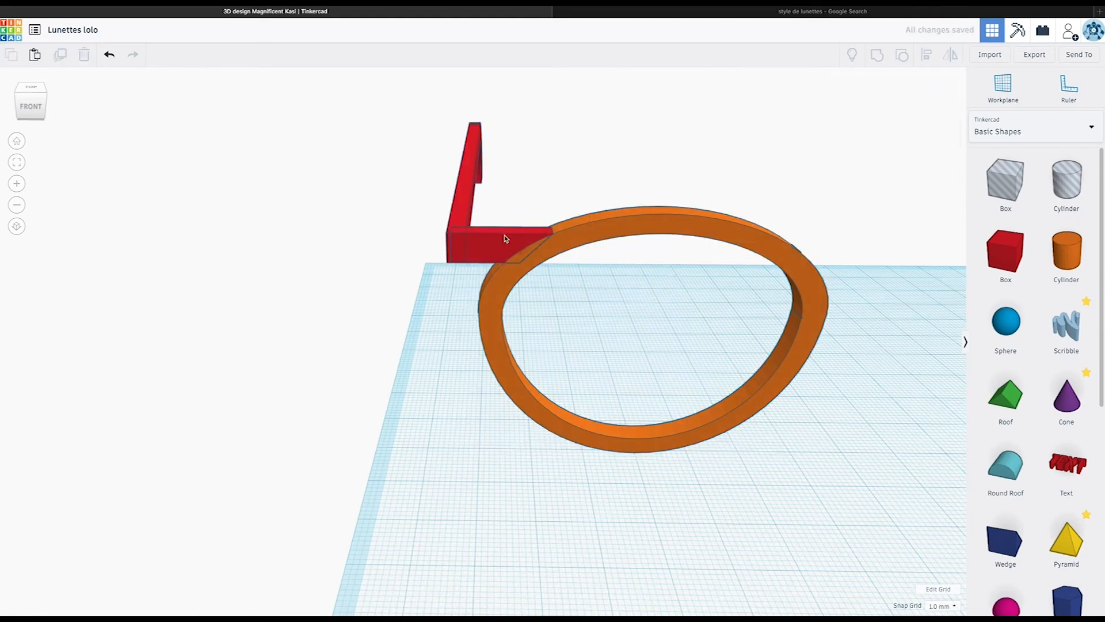
right_click_drag(550, 264, 551, 288)
left_click_drag(546, 350, 554, 351)
scroll(494, 330, "down", 5)
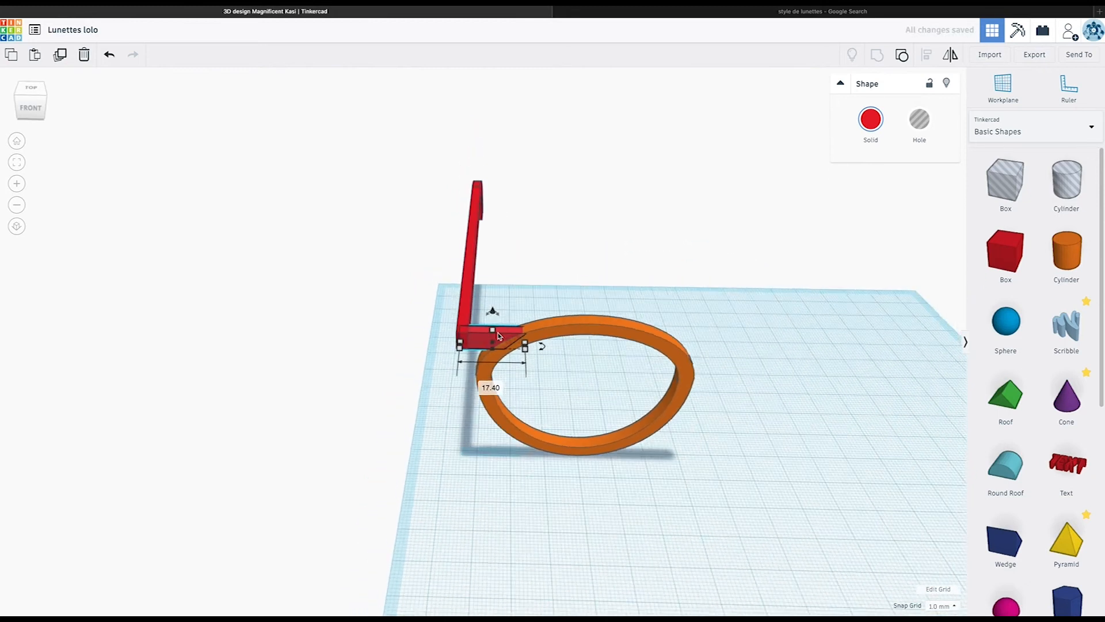
Duplicate the connector, raise the copy slightly above the original and shorten it to 14 mm from the temple arm's side
left_click_drag(493, 316, 491, 308)
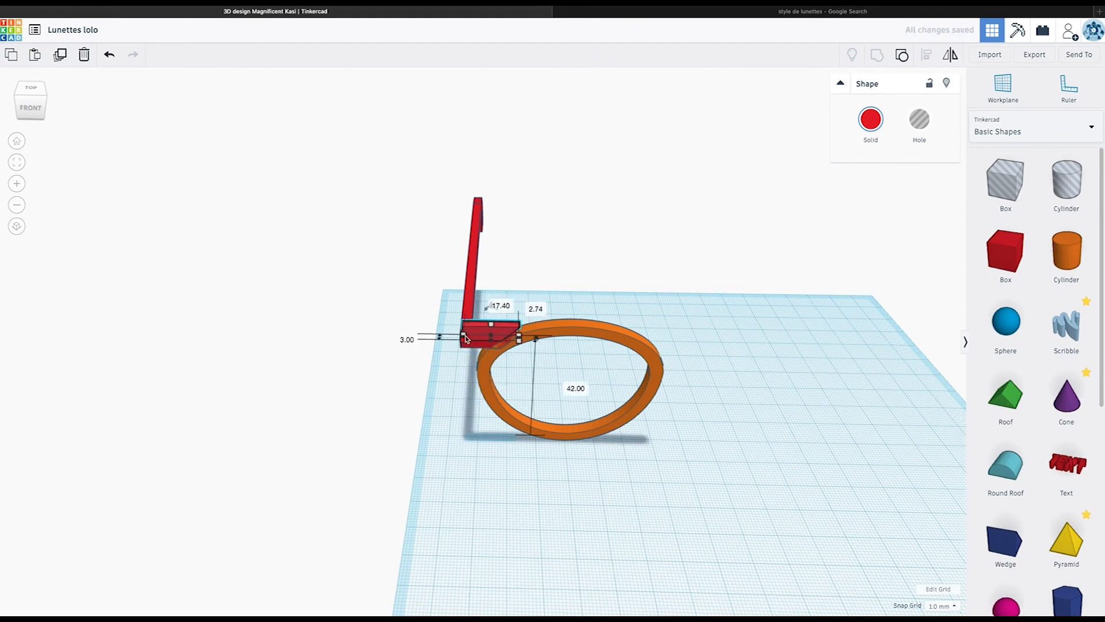
scroll(464, 336, "up", 5)
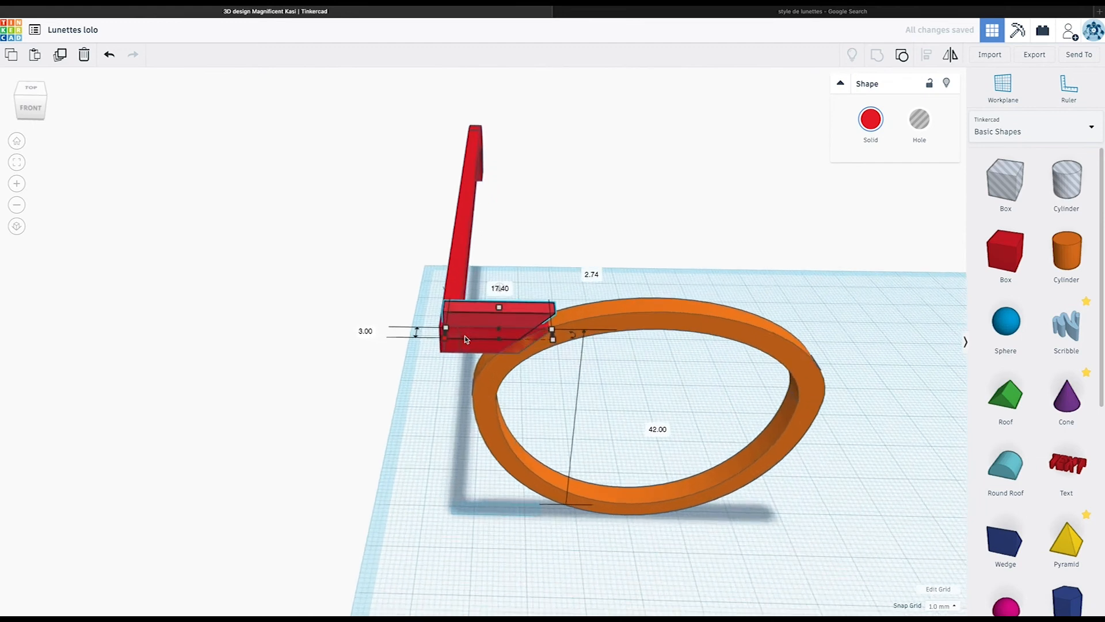
left_click_drag(422, 332, 455, 333)
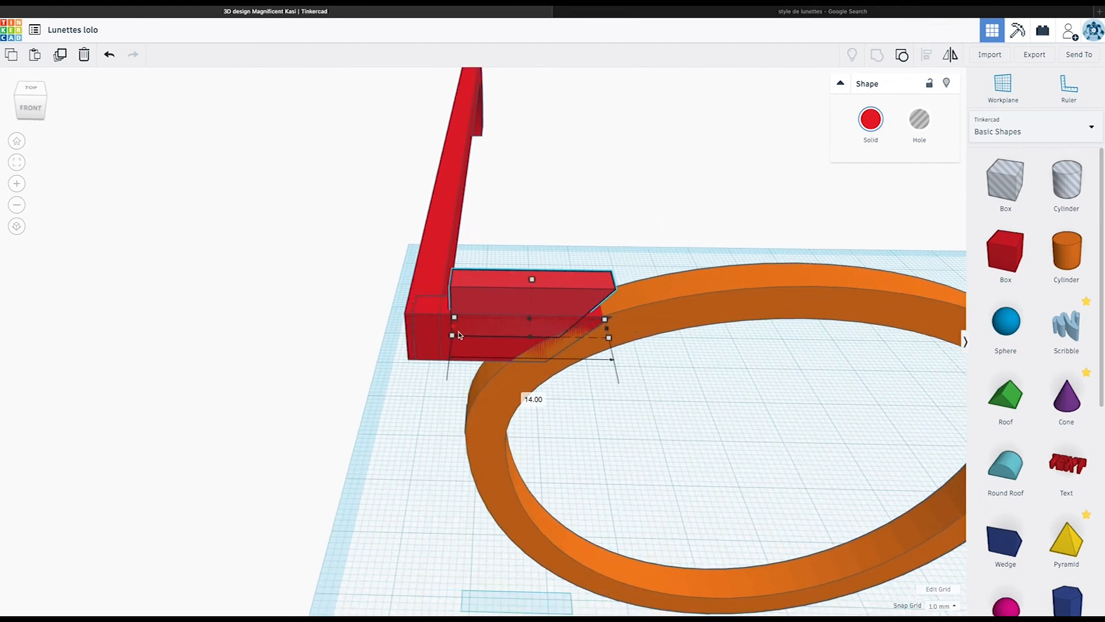
Rotate the connector's copy by -143° and move it down across the corner between the connector's underside and the rim
left_click_drag(532, 249, 467, 362)
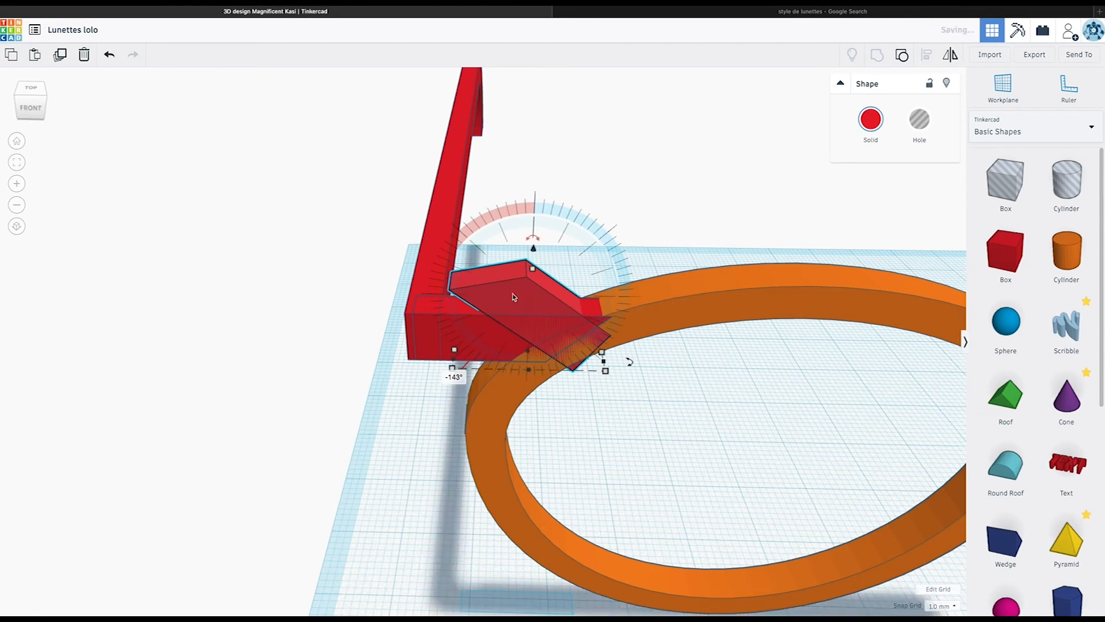
left_click_drag(532, 251, 490, 329)
key("Left")
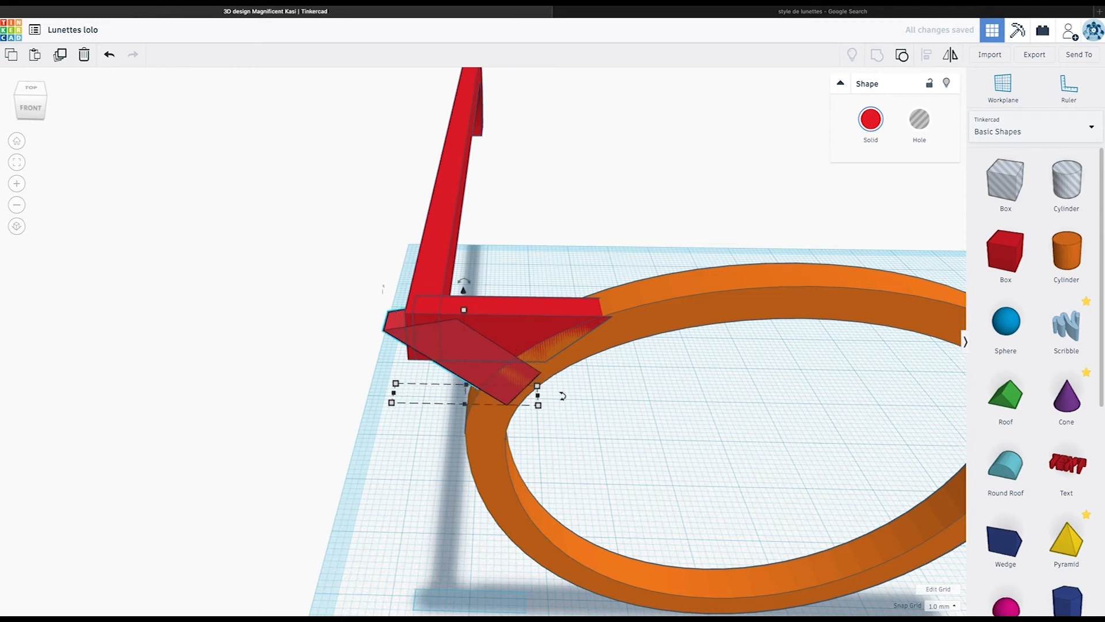
Shorten the slanted brace to 10.09 mm wide and nudge it into the corner between the connector and the rim
left_click_drag(394, 392, 414, 393)
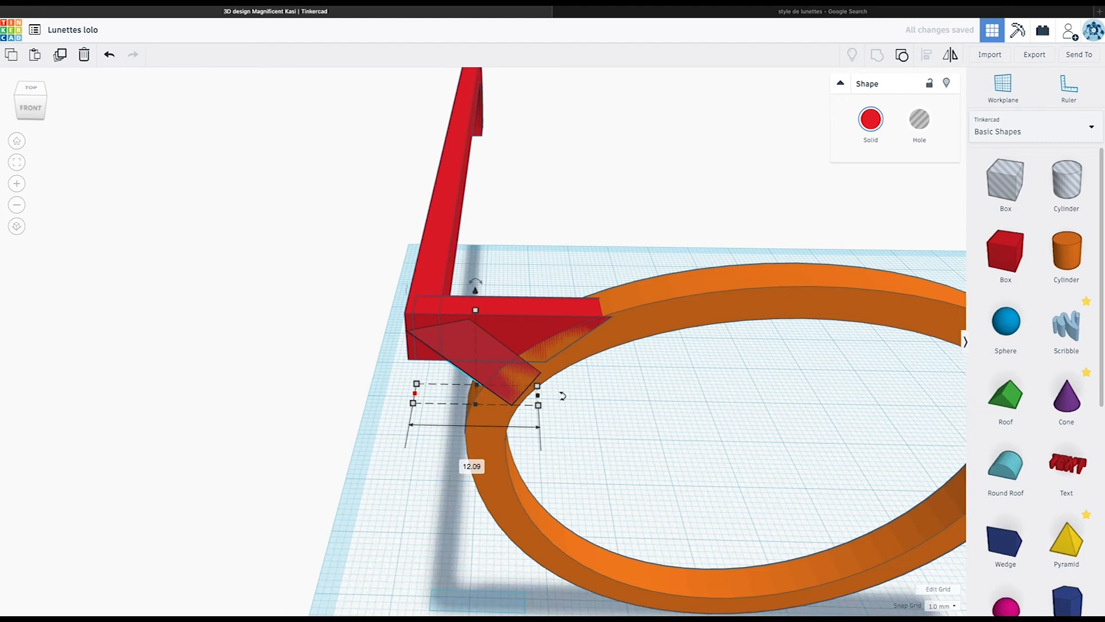
key("Left")
key("Left")
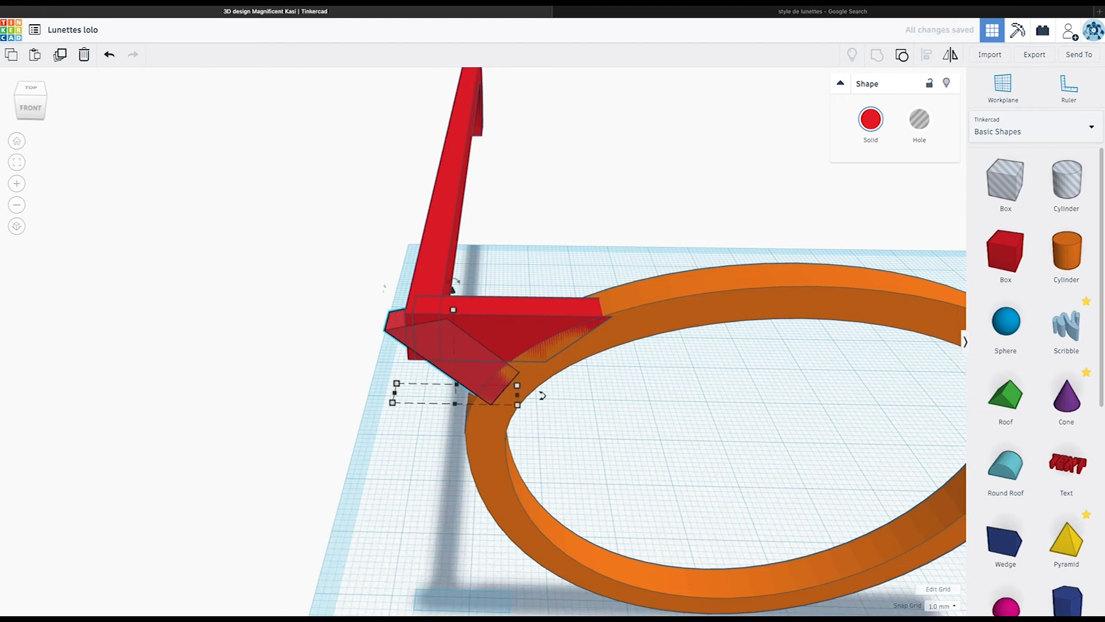
key("Right")
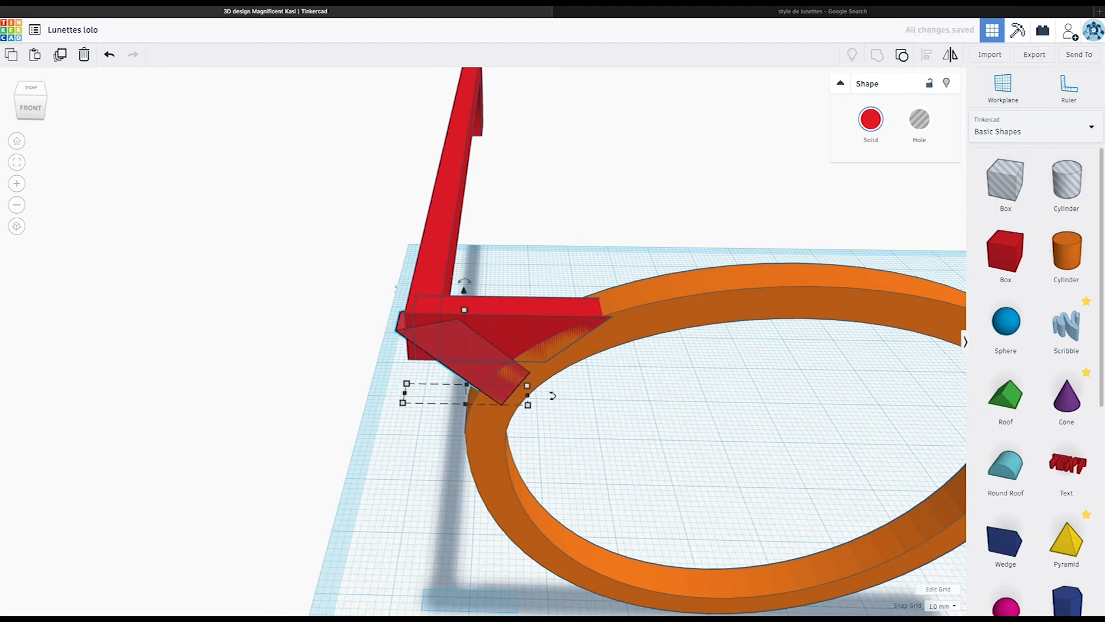
left_click_drag(404, 393, 424, 393)
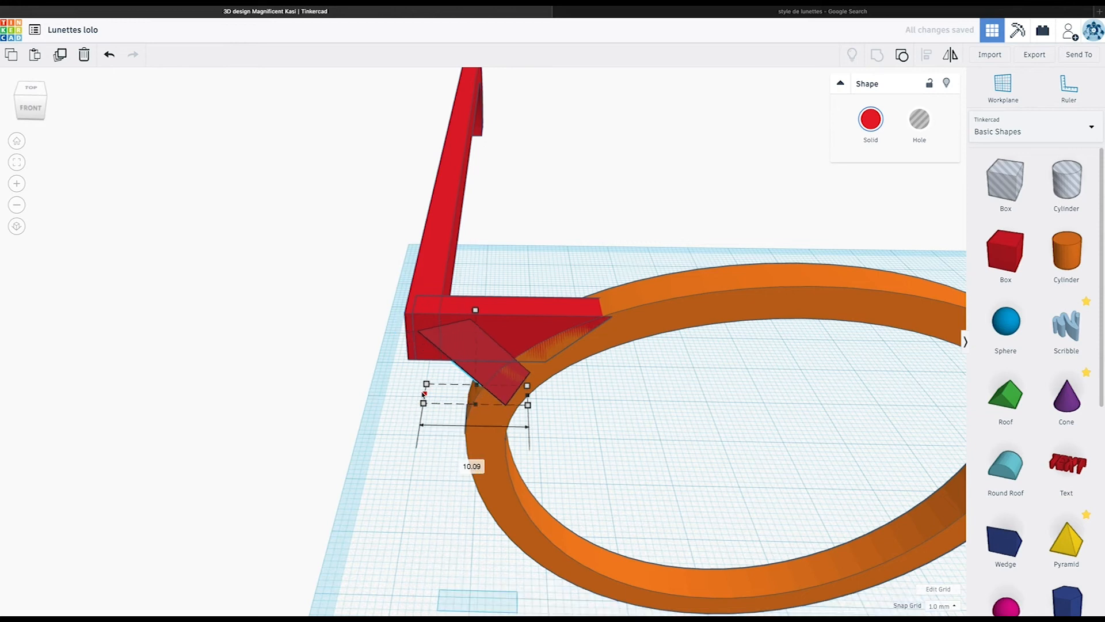
Group the temple arm, connector, slanted brace and lens frame into a single shape
mouse_move(426, 391)
right_mouse_down()
mouse_move(441, 352)
mouse_move(433, 372)
right_mouse_up()
scroll(433, 372, "down", 3)
left_click_drag(388, 272, 574, 343)
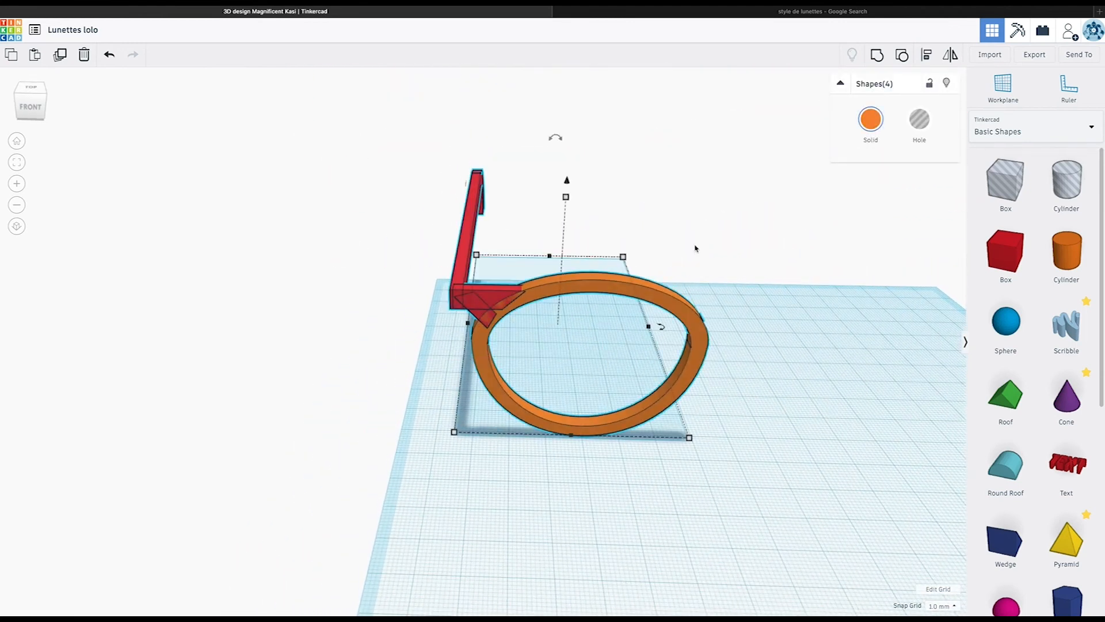
left_click(877, 54)
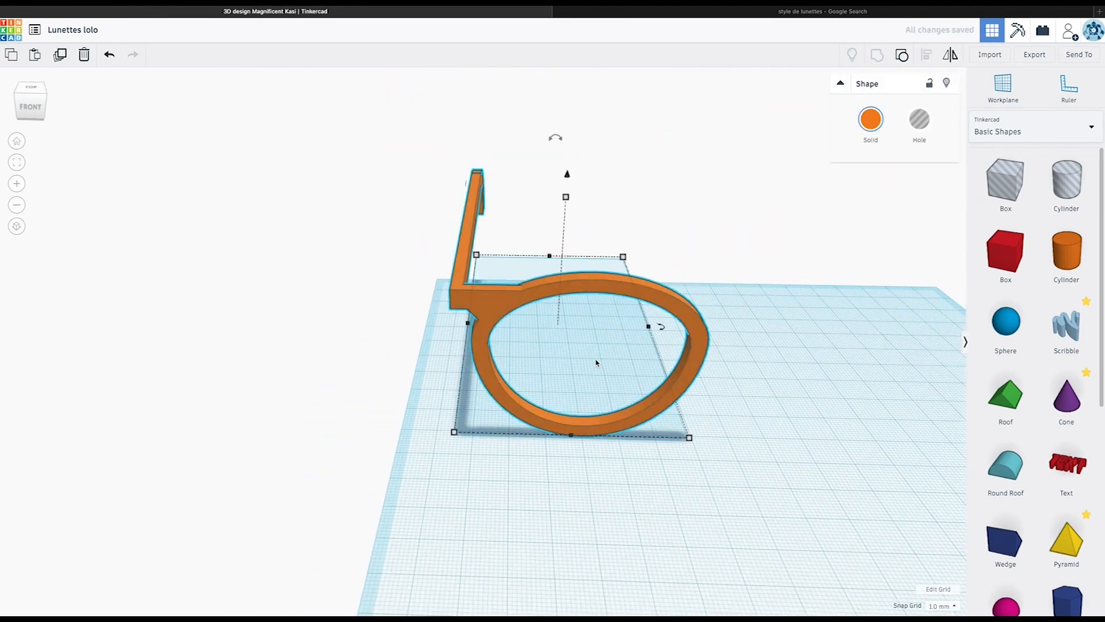
scroll(596, 334, "down", 2)
mouse_move(597, 334)
right_mouse_down()
mouse_move(296, 336)
mouse_move(523, 328)
mouse_move(929, 343)
mouse_move(621, 373)
mouse_move(602, 353)
right_mouse_up()
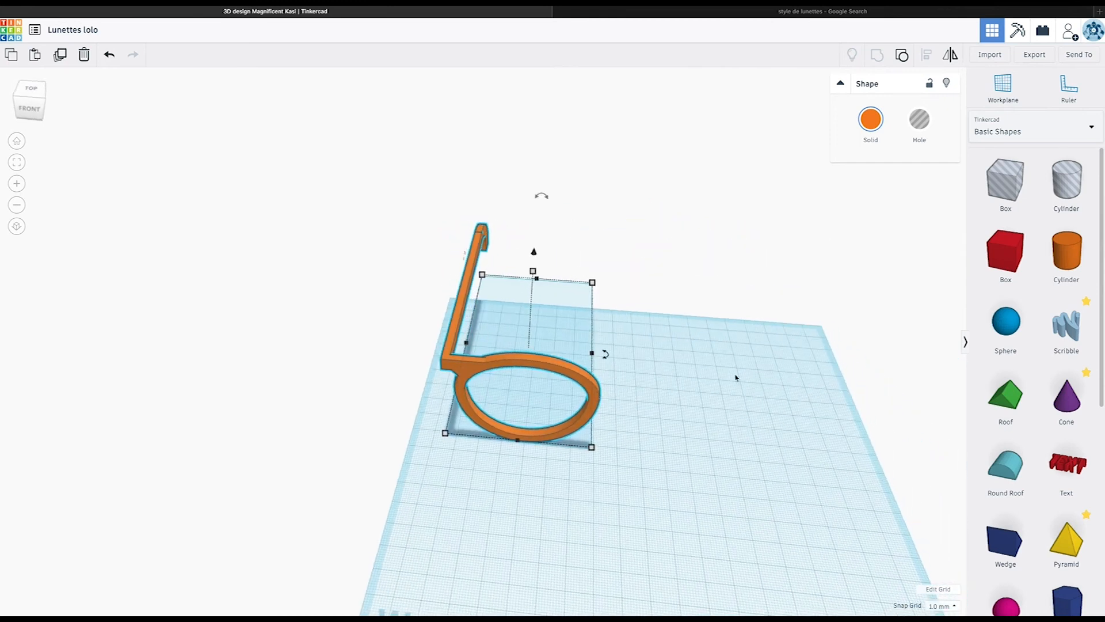
scroll(1076, 464, "down", 7)
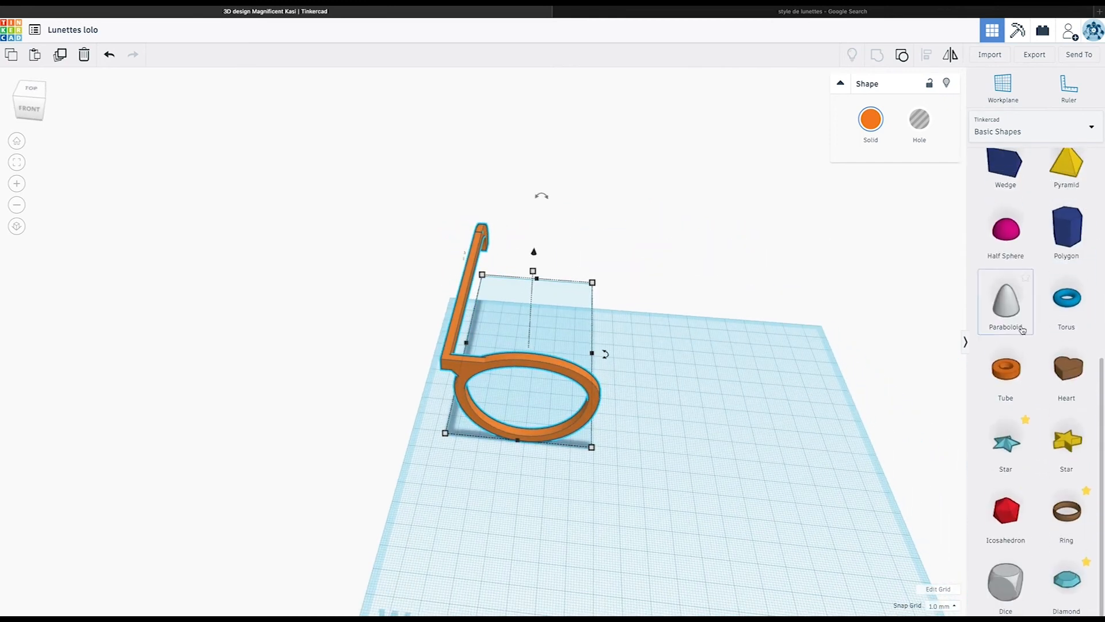
Add a tube from the basic shapes to the workplane beside the lens frame's free side
left_click_drag(1014, 372, 623, 434)
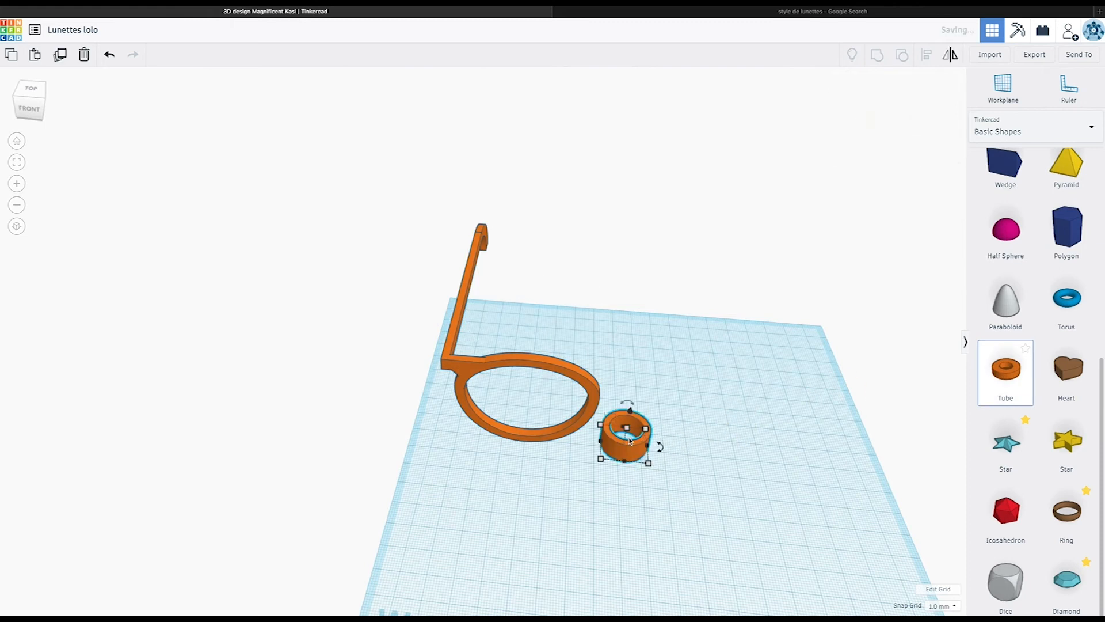
right_click_drag(602, 442, 776, 445)
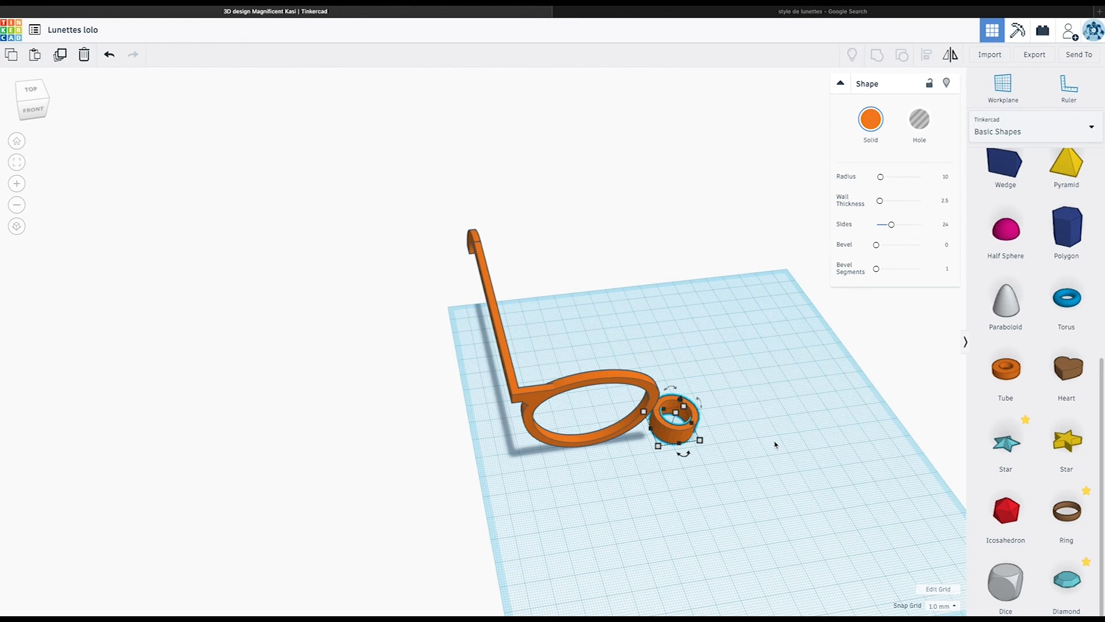
right_click_drag(775, 444, 592, 424)
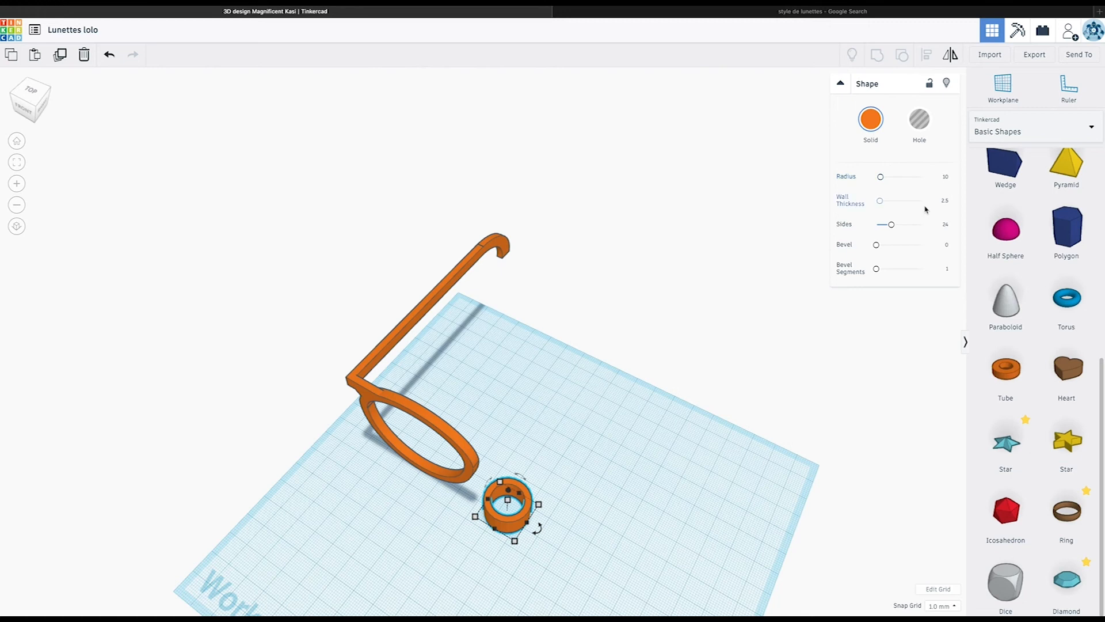
right_click_drag(515, 548, 250, 466)
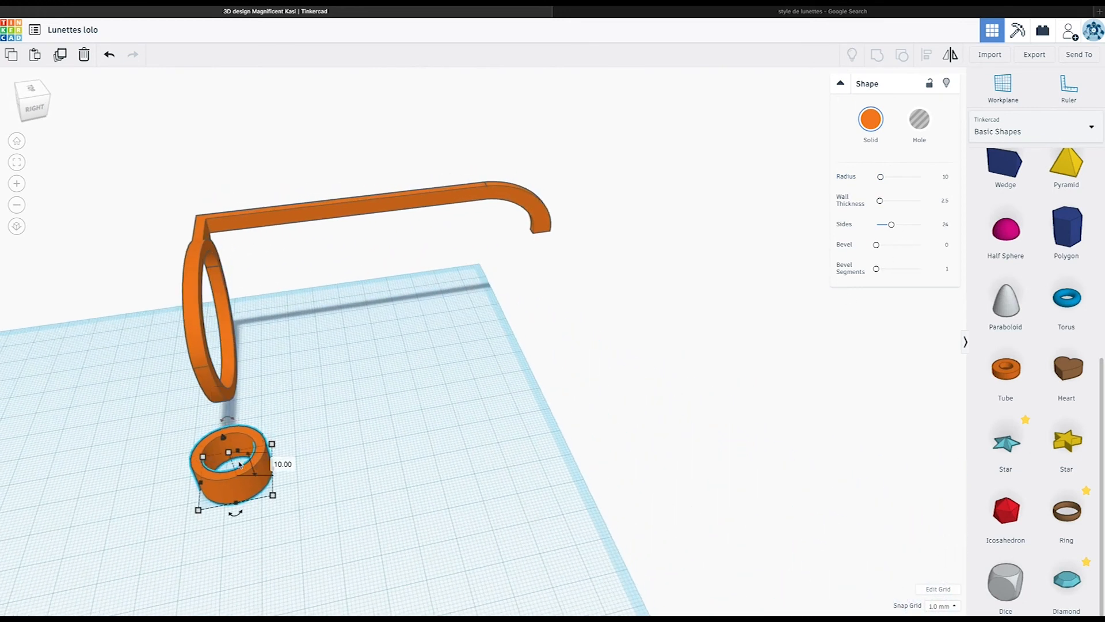
Place a solid box over one half of the tube and set the tube's sides to 64
scroll(1054, 291, "up", 6)
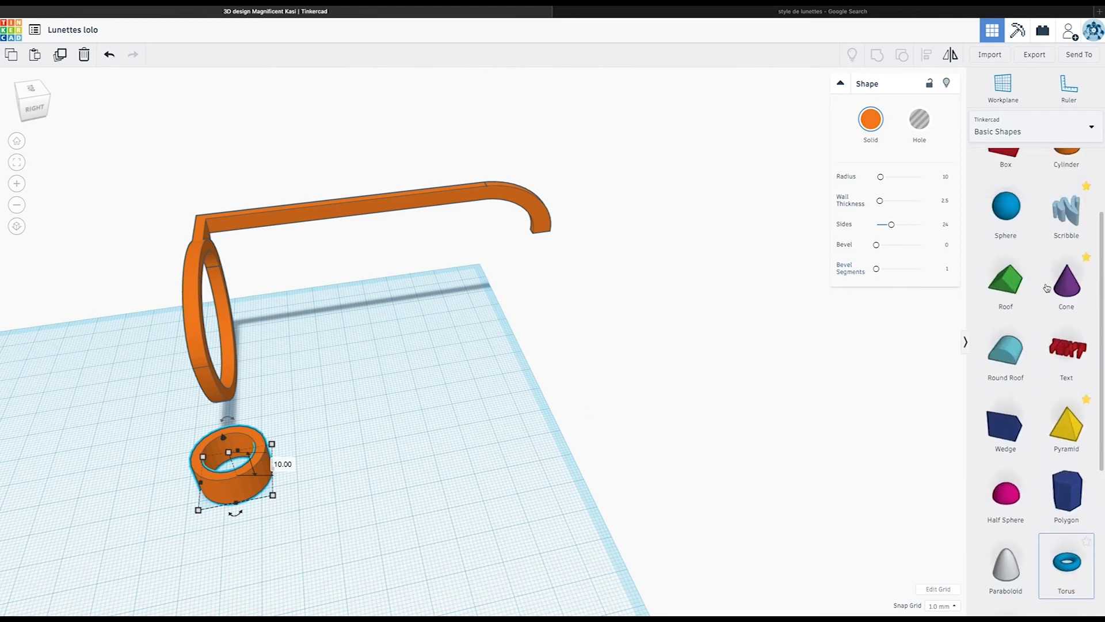
left_click_drag(1005, 253, 192, 509)
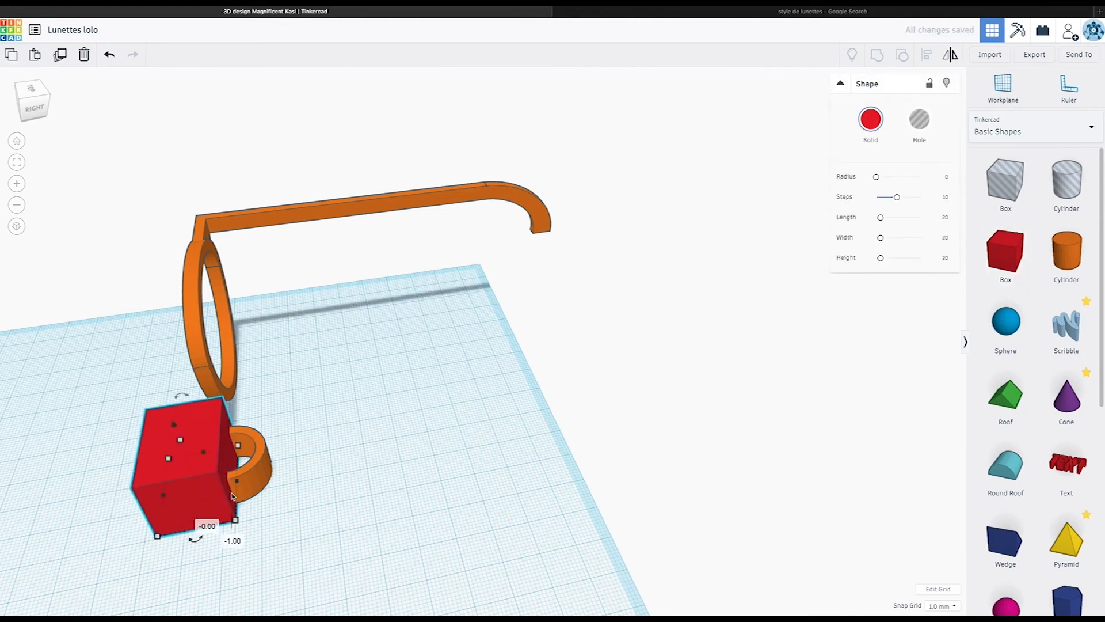
left_click(252, 485)
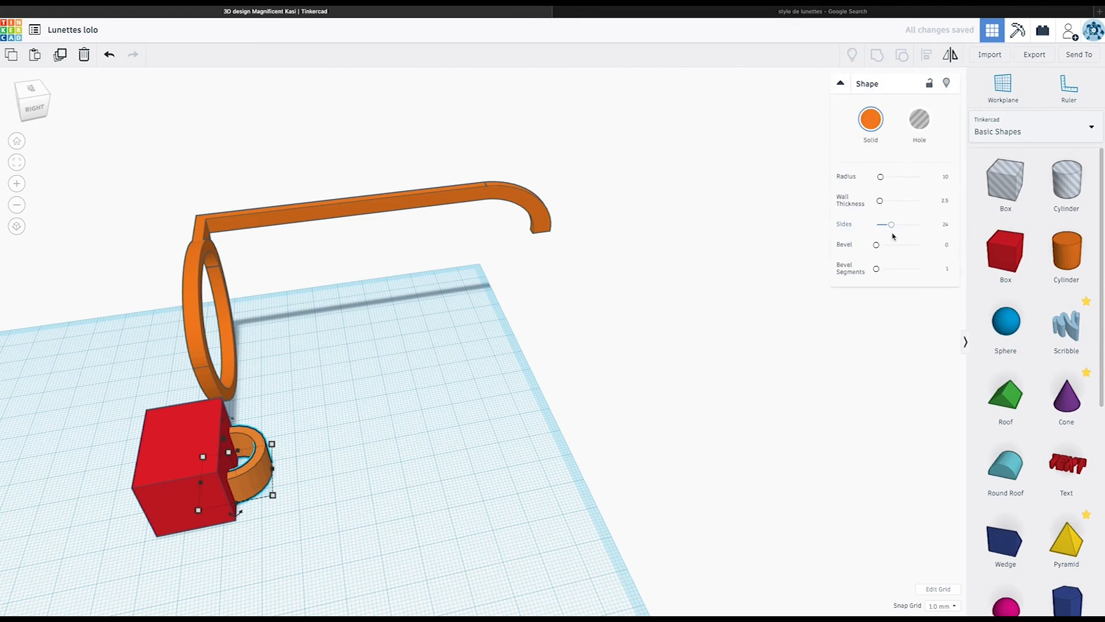
left_click_drag(887, 231, 919, 225)
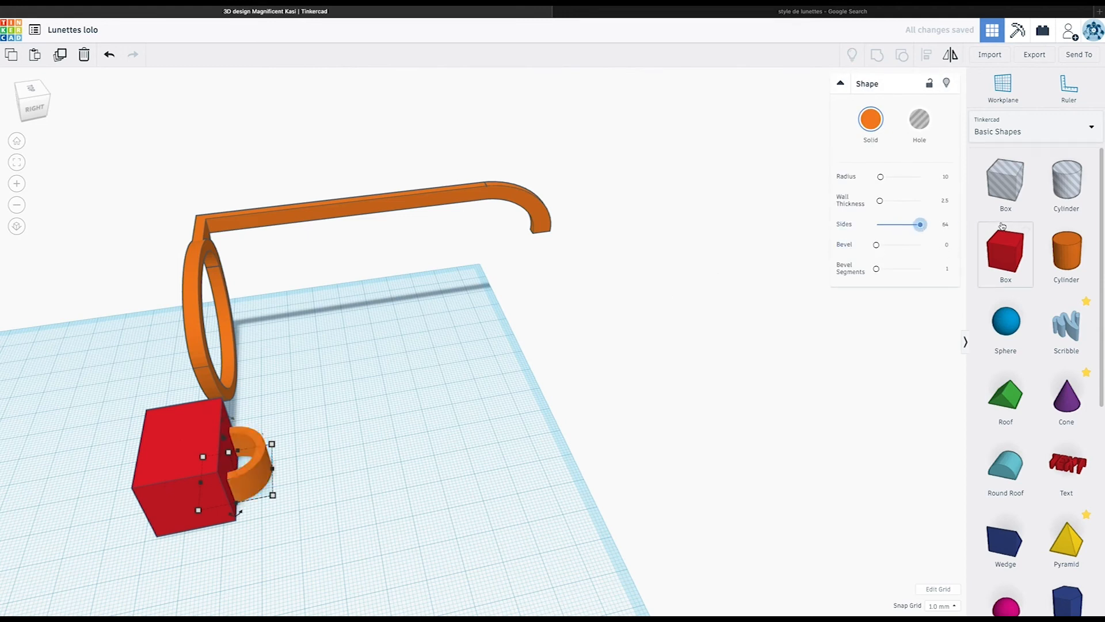
Turn the box into a hole and group it with the tube to cut the tube in half
left_click(205, 453)
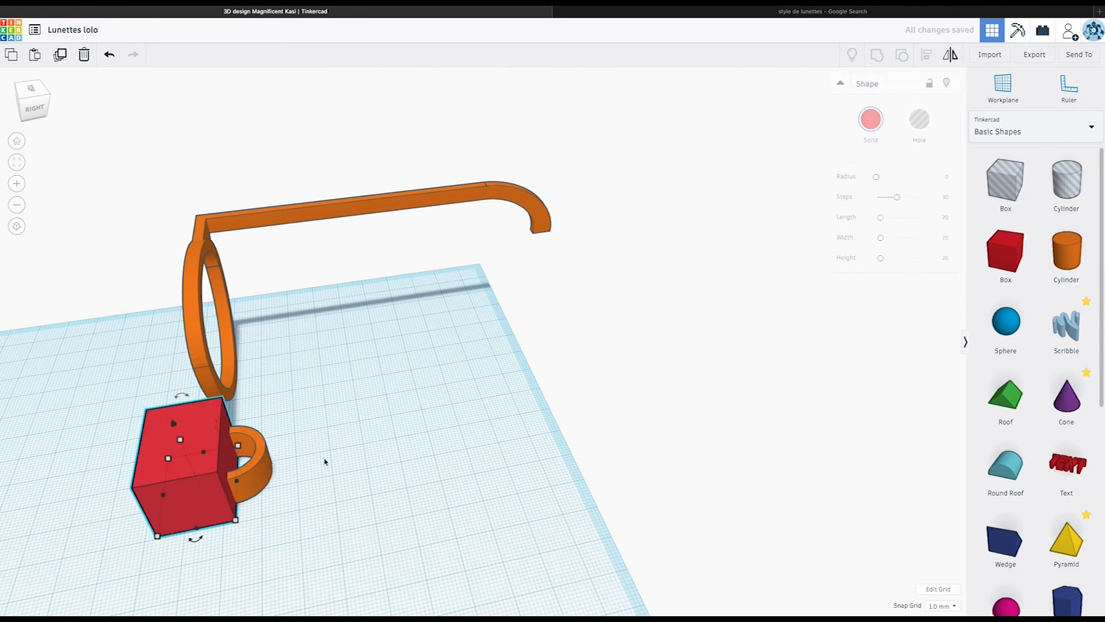
left_click(919, 119)
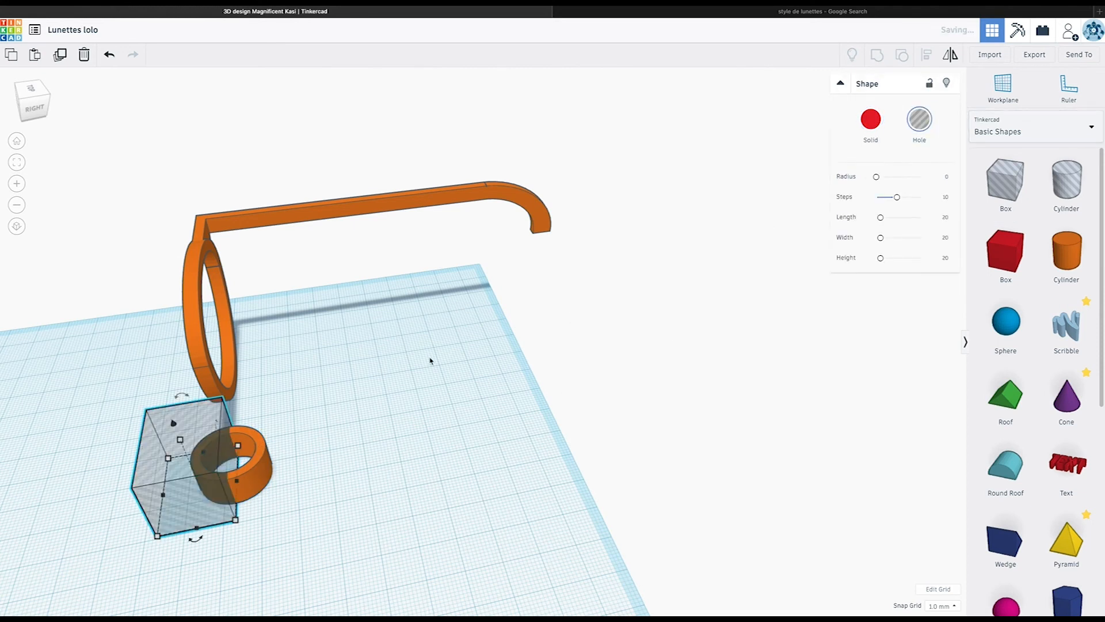
scroll(364, 425, "down", 4)
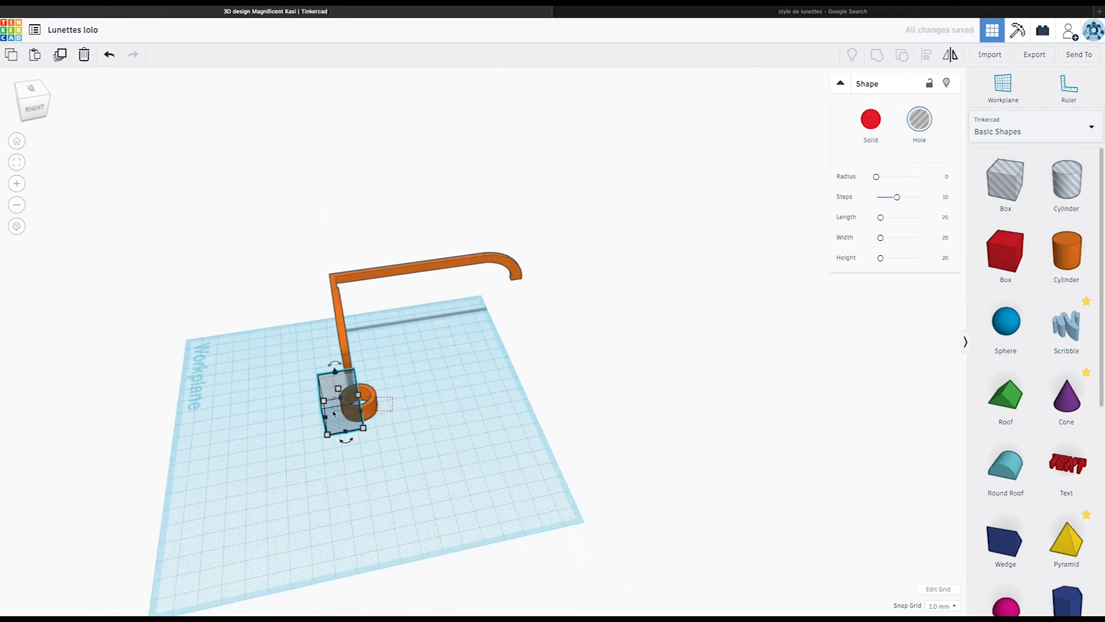
left_click(370, 404, "shift")
left_click(877, 56)
Ungroup the glasses half into its temple arm, connector, slanted brace and lens frame
right_click_drag(526, 365, 385, 390)
left_click(387, 378)
scroll(351, 397, "up", 3)
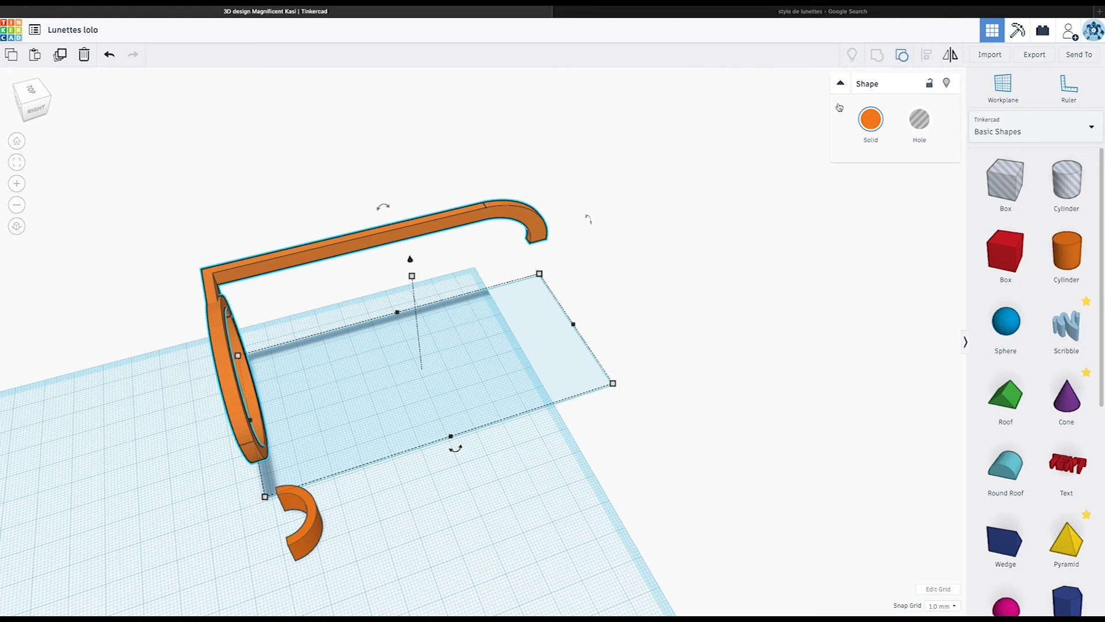
key("ctrl+shift+g")
left_click(218, 318)
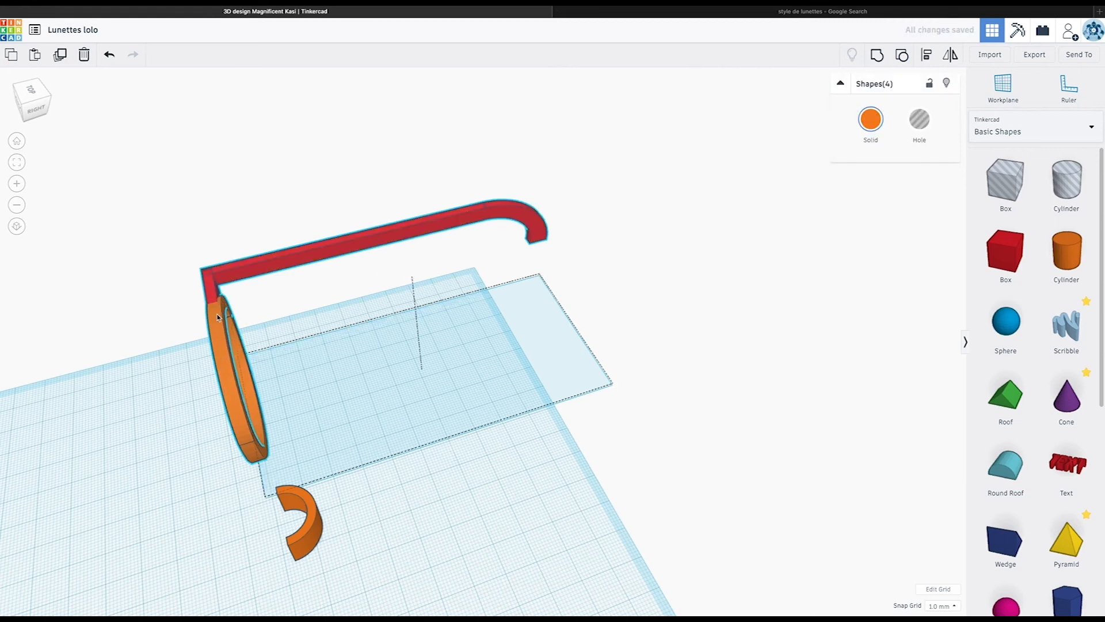
left_click(248, 301)
left_click(219, 320)
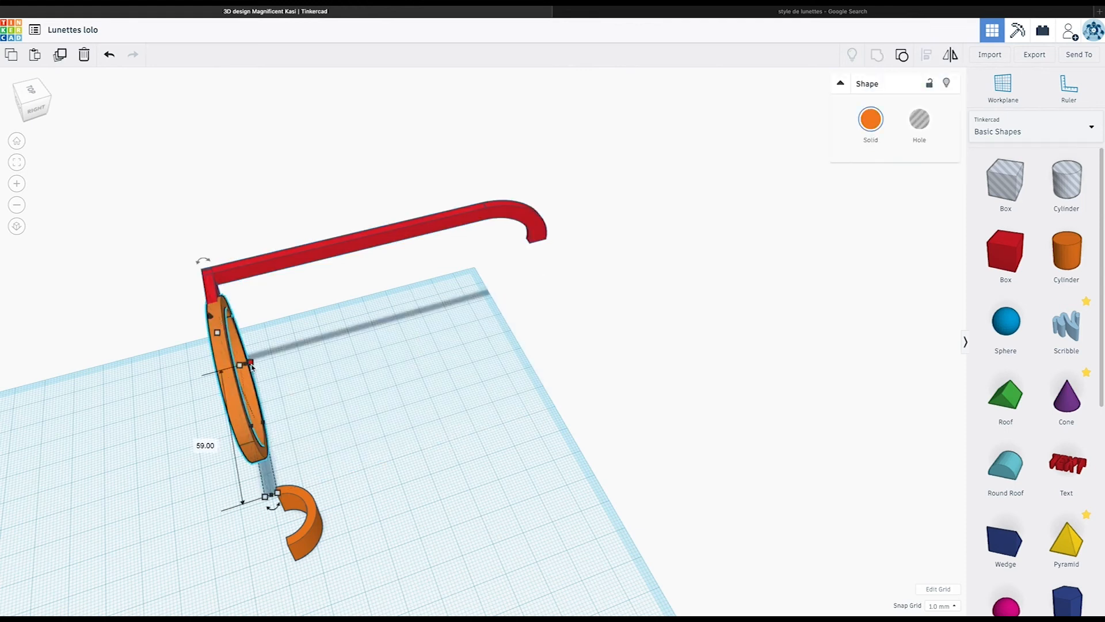
Set the thickness of the connector between the temple arm and the lens frame to 4 mm
left_click(206, 289)
scroll(207, 290, "down", 5)
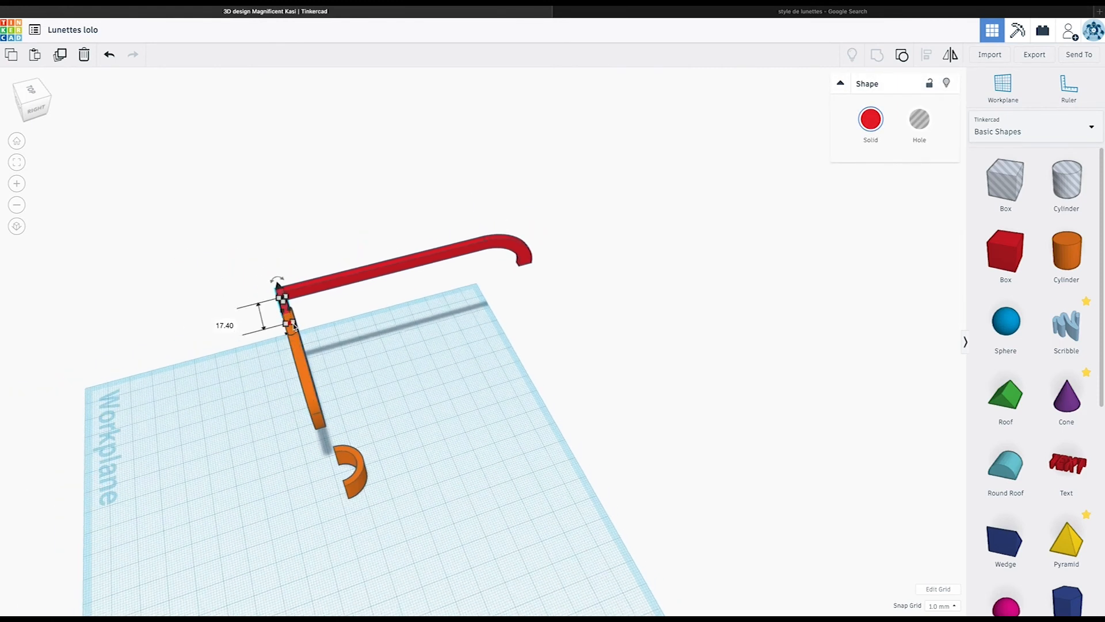
left_click(306, 362)
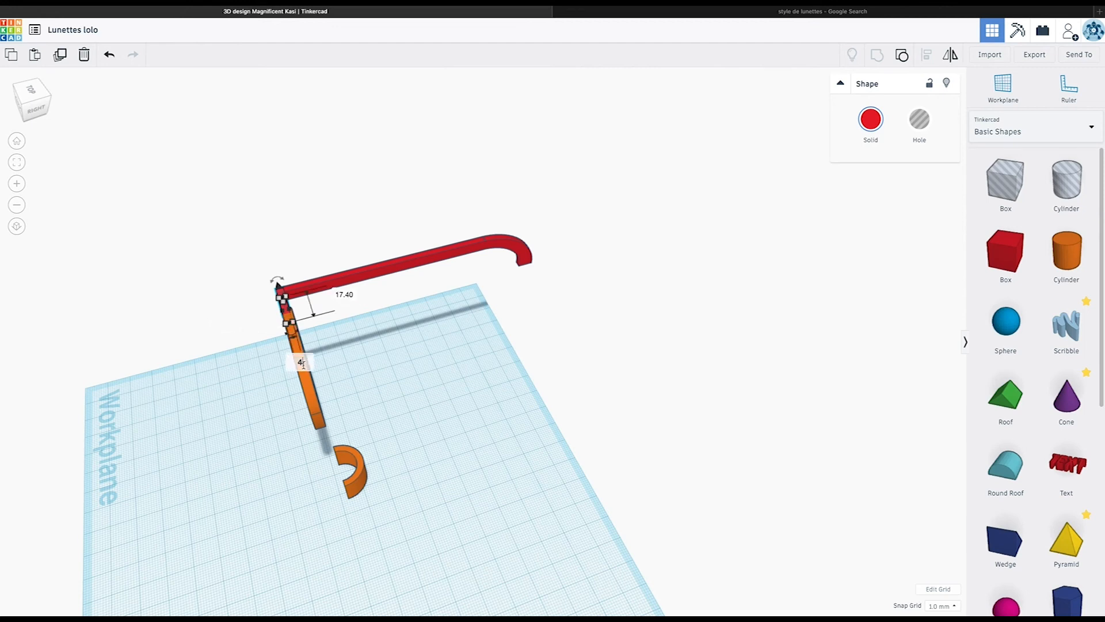
key("Return")
Open the slanted brace's thickness for editing at the corner between the connector and the rim
scroll(350, 371, "up", 8)
right_click_drag(448, 364, 674, 330)
left_click(715, 313)
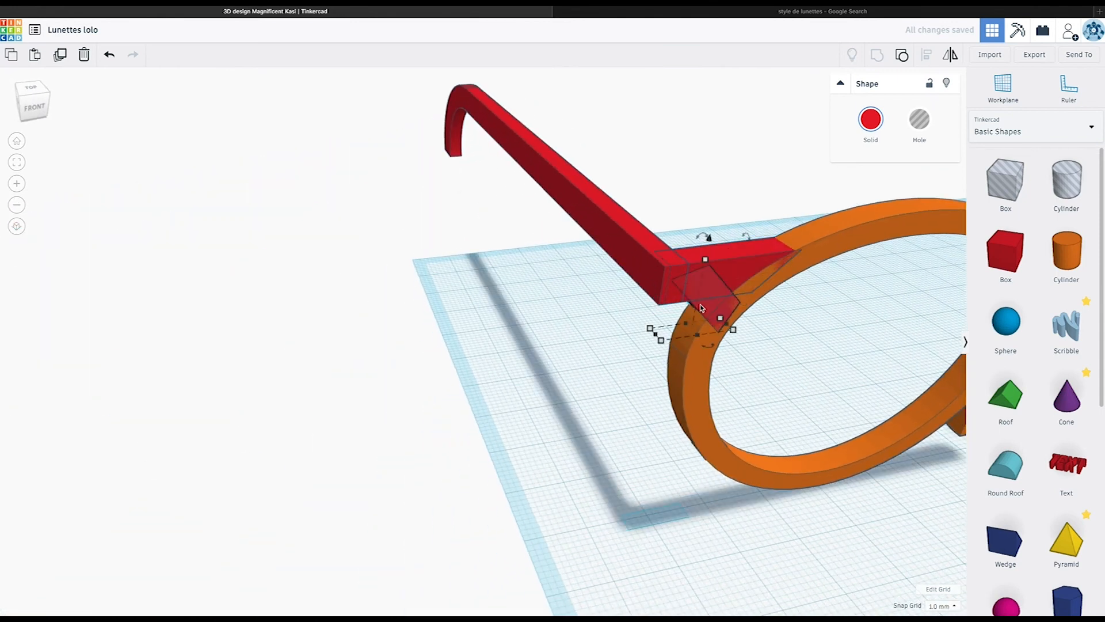
left_click(583, 345)
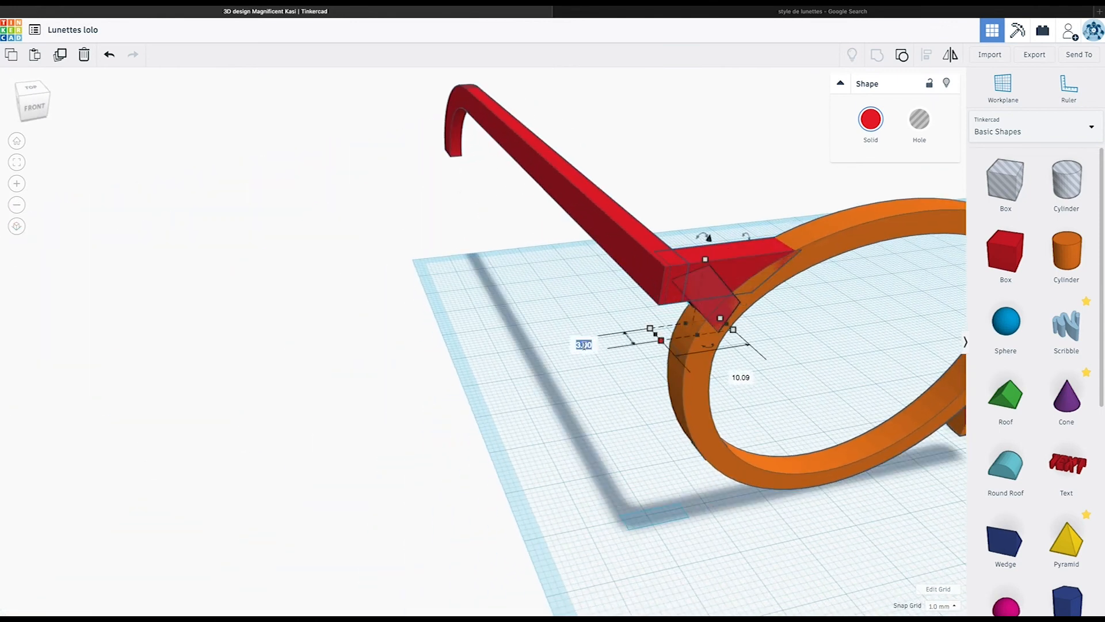
right_click_drag(501, 412, 486, 338)
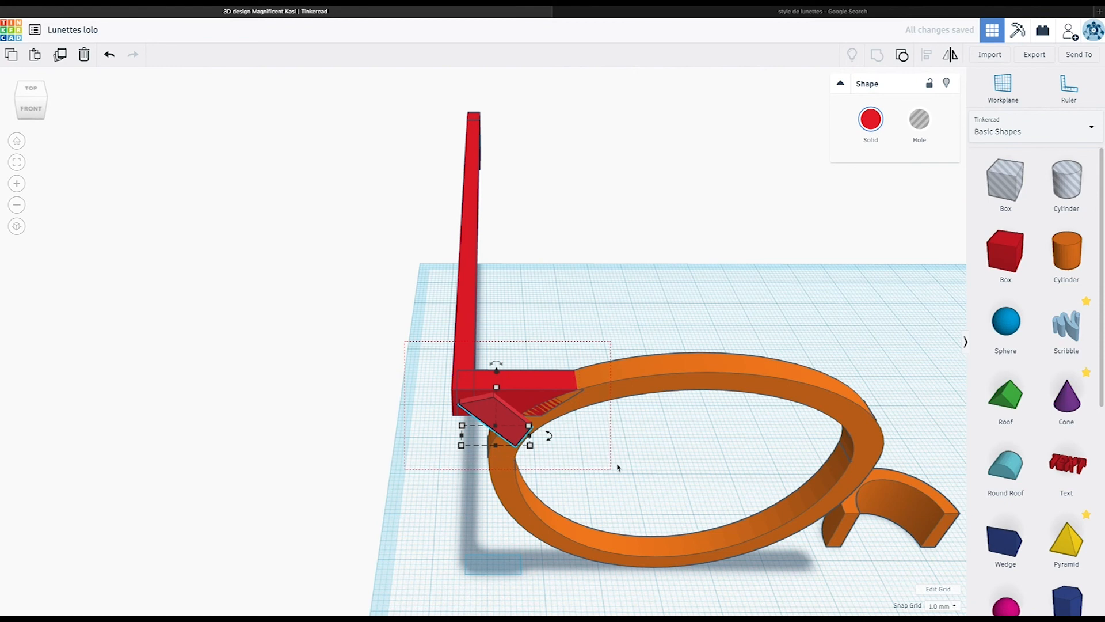
Align the temple arm, connector, brace and lens frame flush at the front, and group them into one shape
key("ctrl+a")
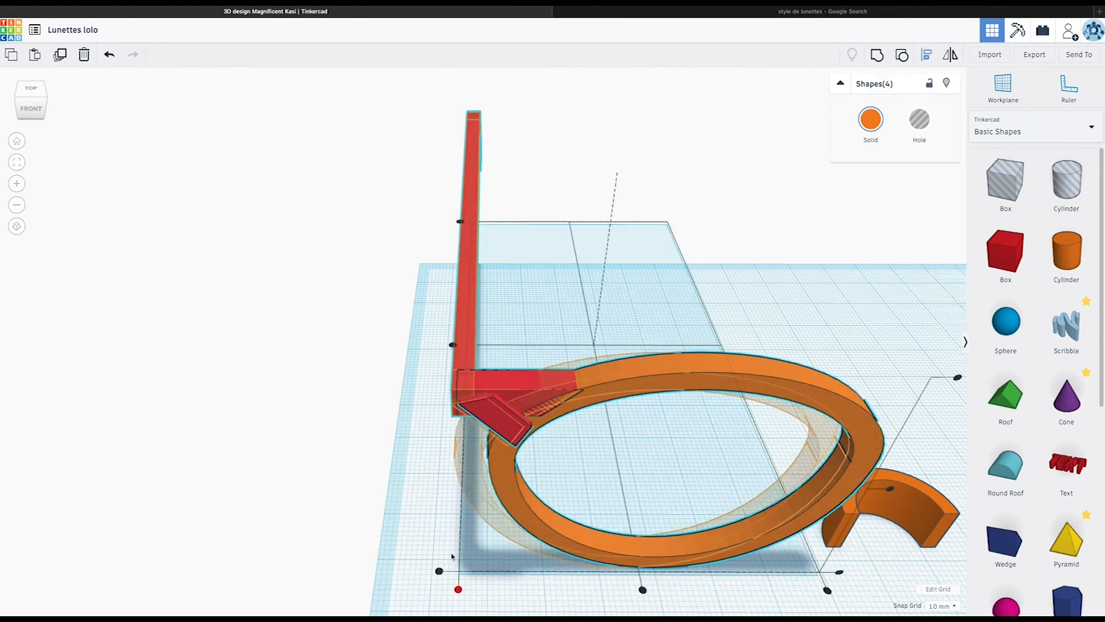
left_click(439, 571)
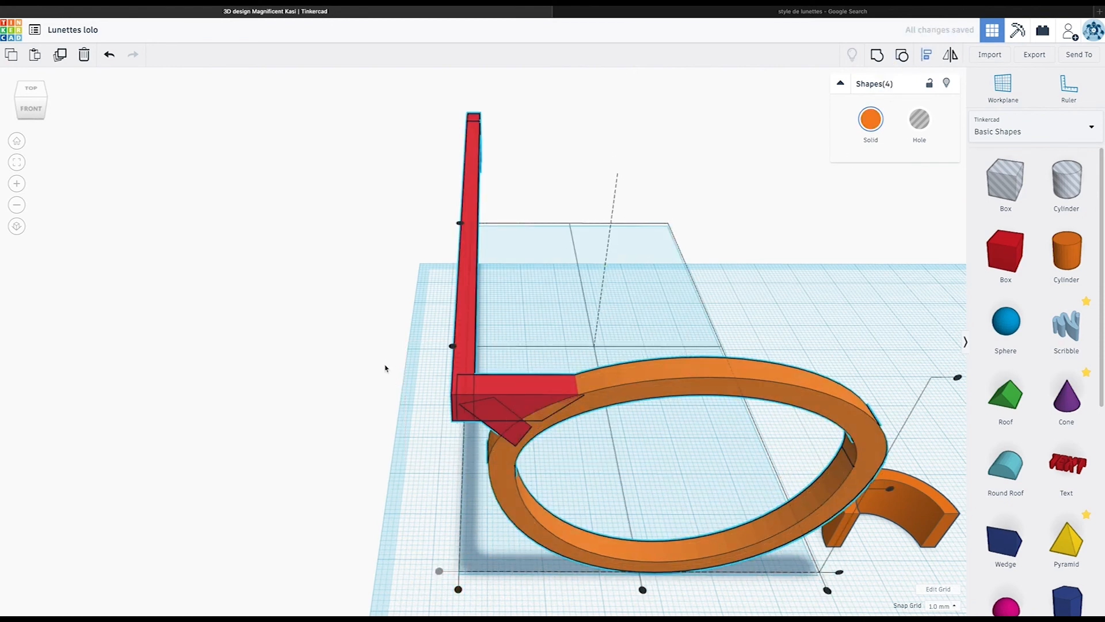
left_click(877, 54)
Rotate the half-tube upright into an arch and set its thickness to 4 mm
right_click_drag(861, 320, 314, 476)
left_click(255, 481)
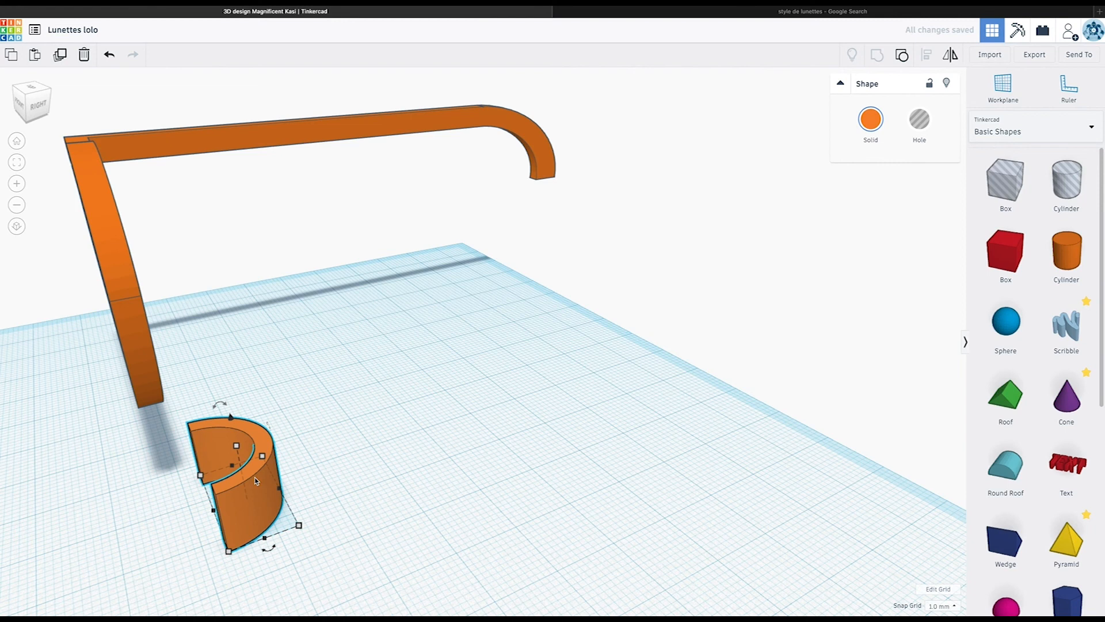
left_click_drag(219, 403, 192, 455)
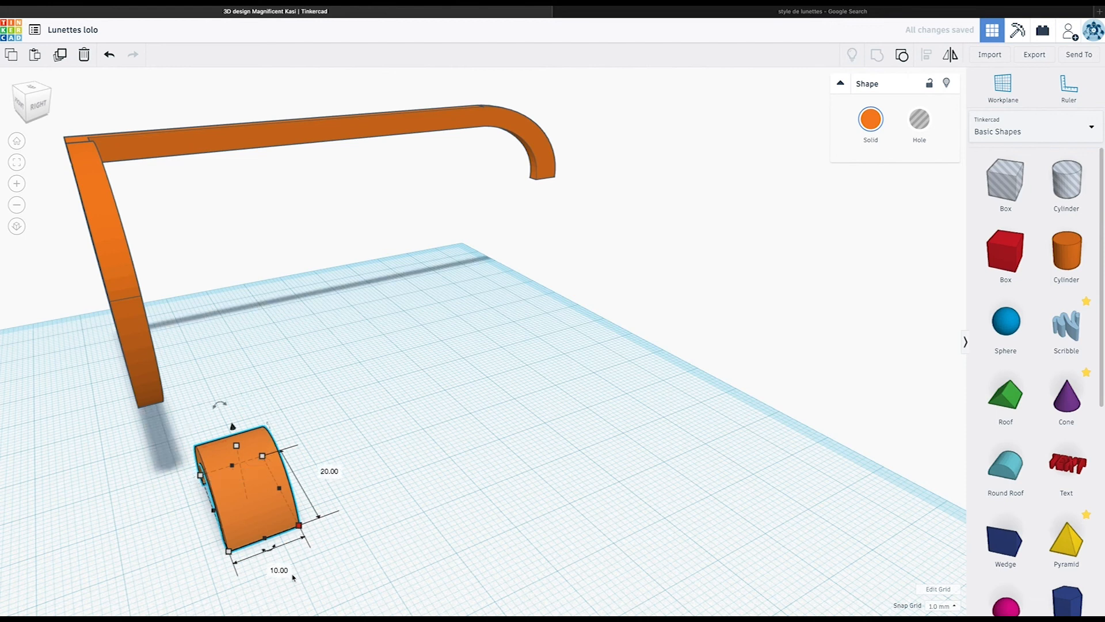
type("4")
left_click(461, 539)
Move the arch to the lens frame's inner side and raise it so one end meets the rim as a nose bridge
left_click_drag(246, 511, 189, 536)
right_click_drag(189, 539, 431, 479)
right_click_drag(616, 439, 635, 455)
left_click_drag(782, 375, 752, 156)
left_click_drag(774, 195, 718, 191)
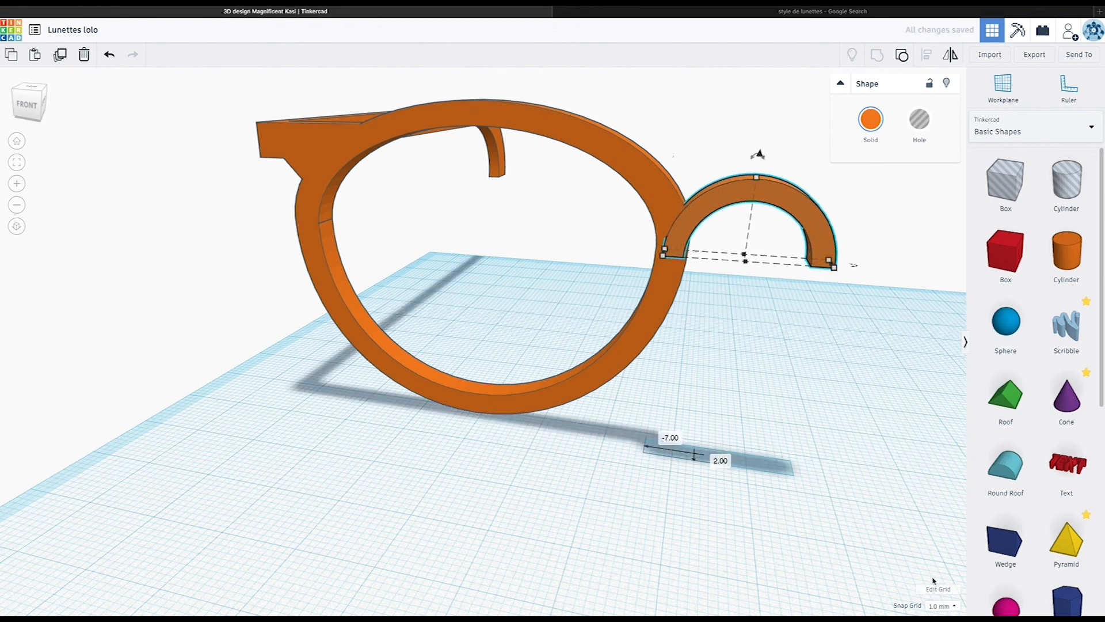
Set the snap grid to 0.5 mm and fine-tune the bridge arch's sideways position against the rim
left_click(939, 607)
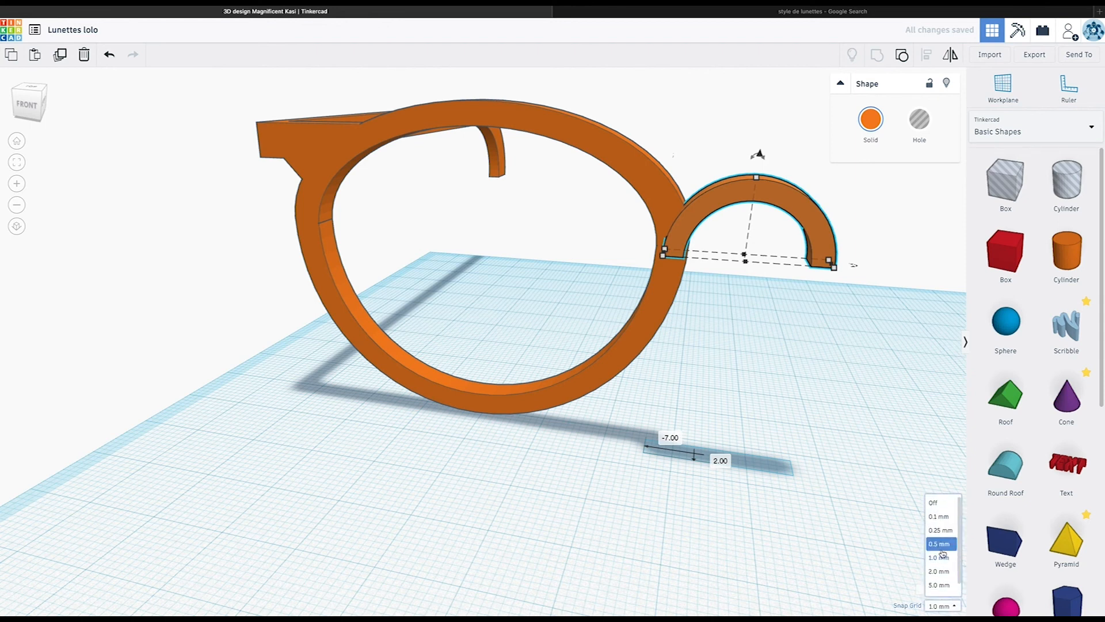
left_click(942, 553)
key("Right")
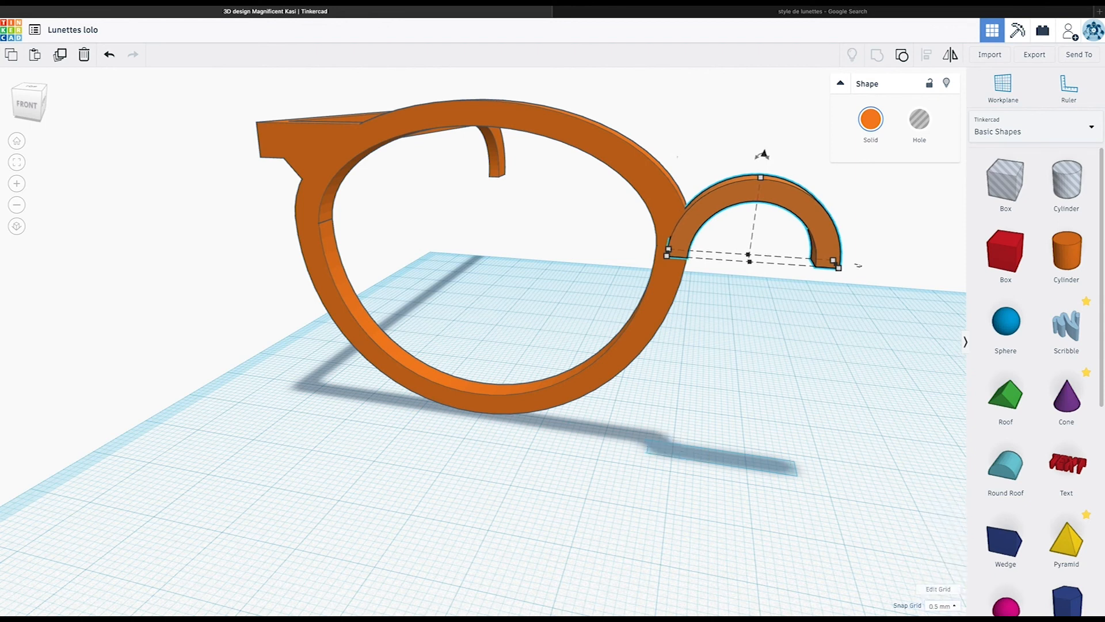
key("Left")
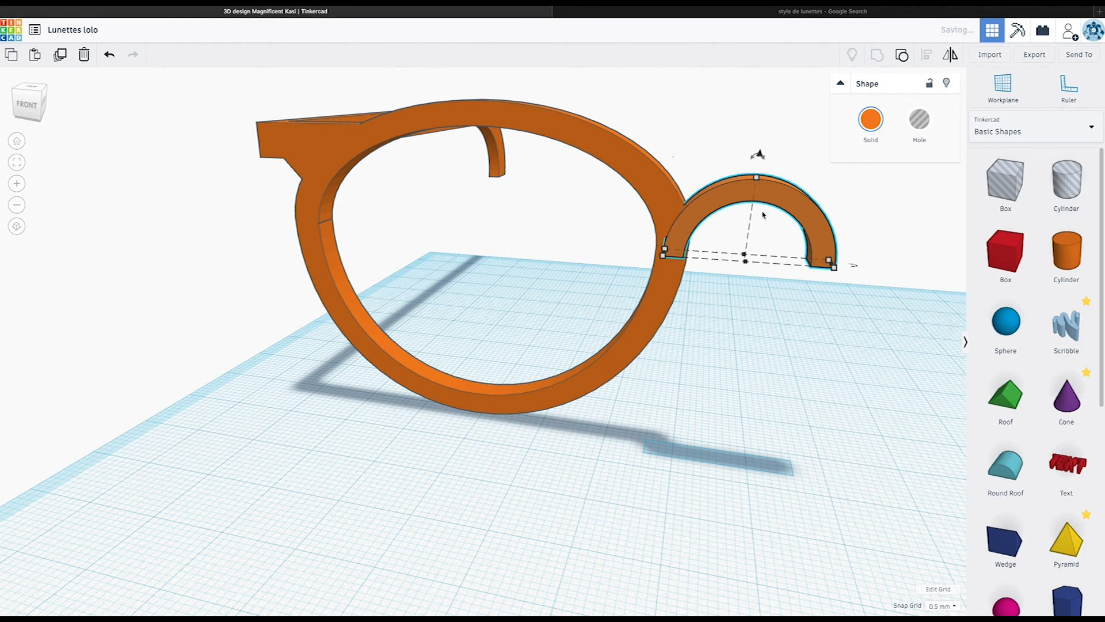
left_click_drag(843, 268, 851, 267)
key("super+z")
Nudge the bridge arch slightly front to back to line it up with the rim
right_click_drag(848, 269, 110, 487)
left_click_drag(106, 478, 107, 486)
right_click_drag(109, 487, 224, 480)
scroll(223, 480, "up", 3)
scroll(218, 407, "down", 8)
left_click_drag(172, 288, 512, 435)
left_click(872, 58)
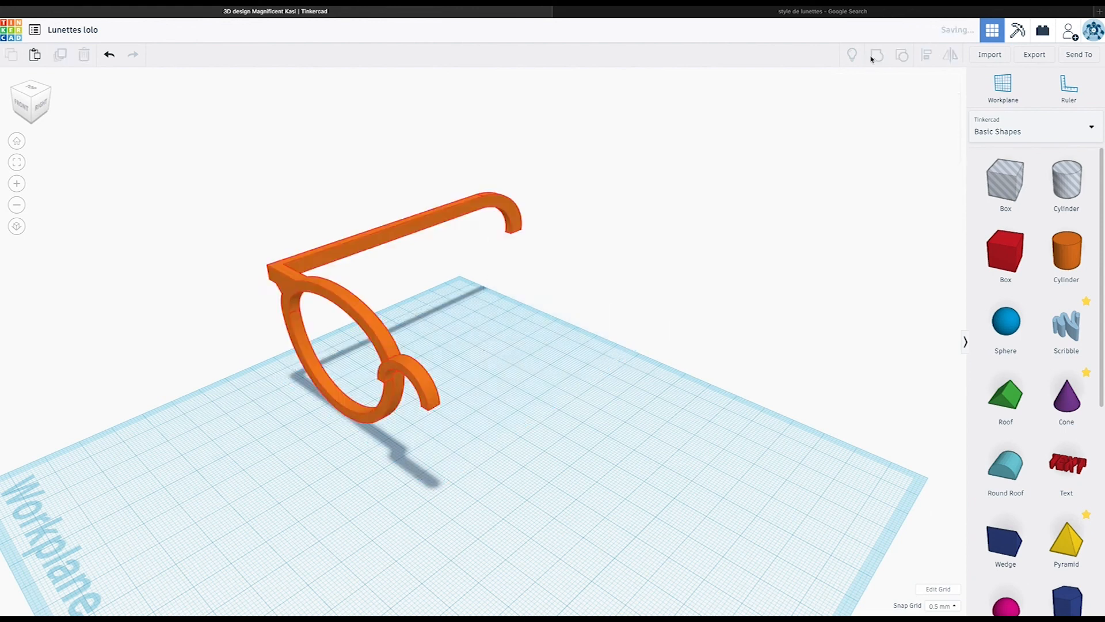
key("ctrl+z")
Align the bridge arch and the glasses half flush with each other at the front
left_click_drag(25, 267, 463, 415)
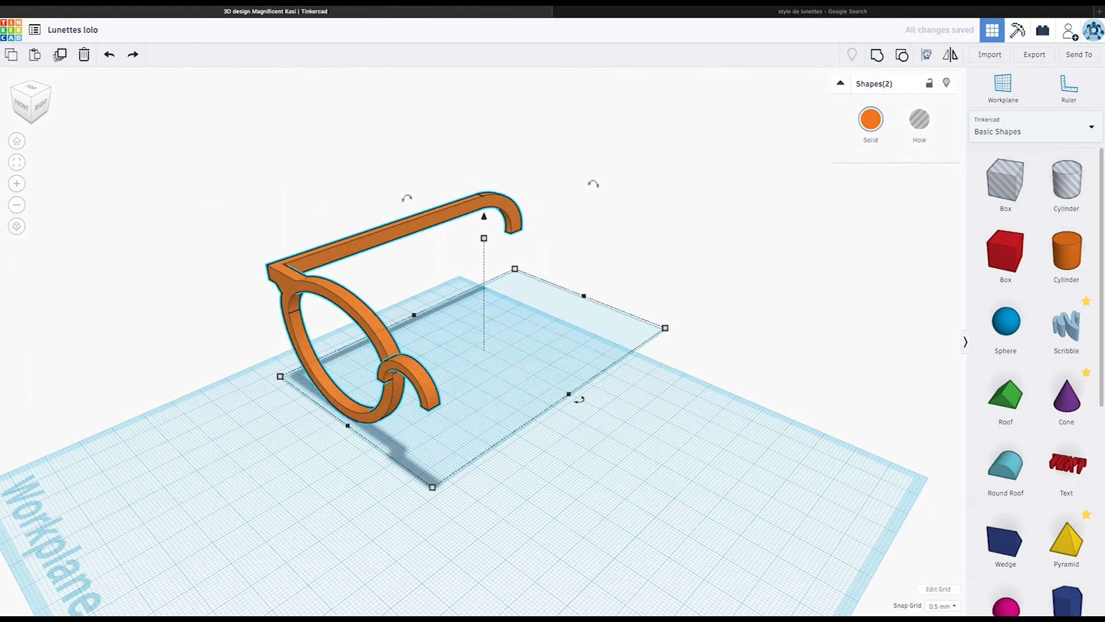
left_click(925, 54)
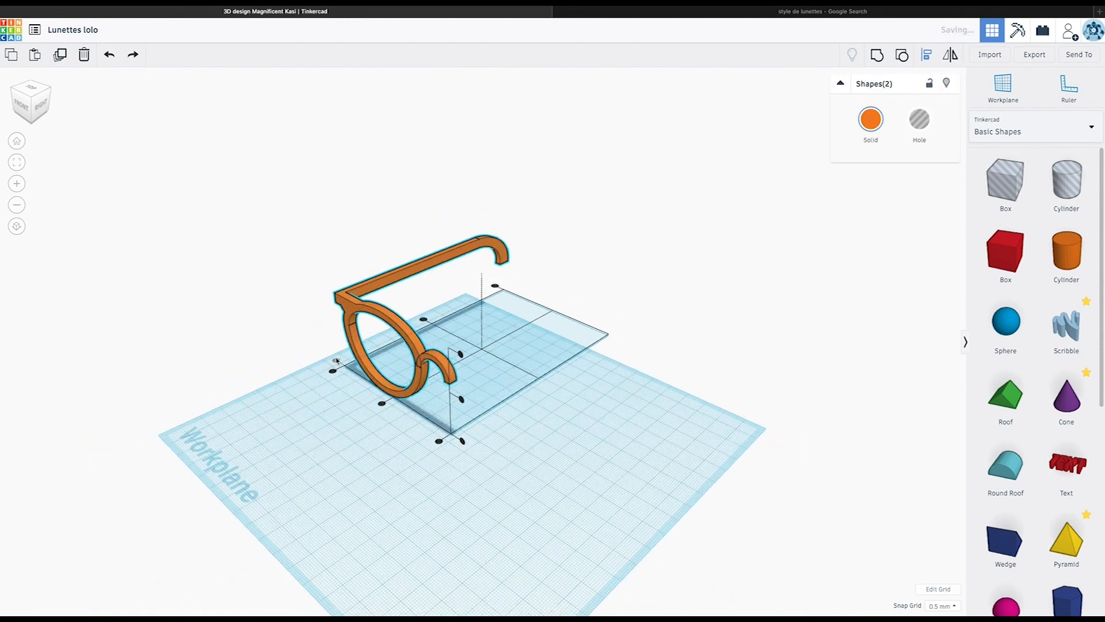
right_click_drag(334, 424, 479, 407)
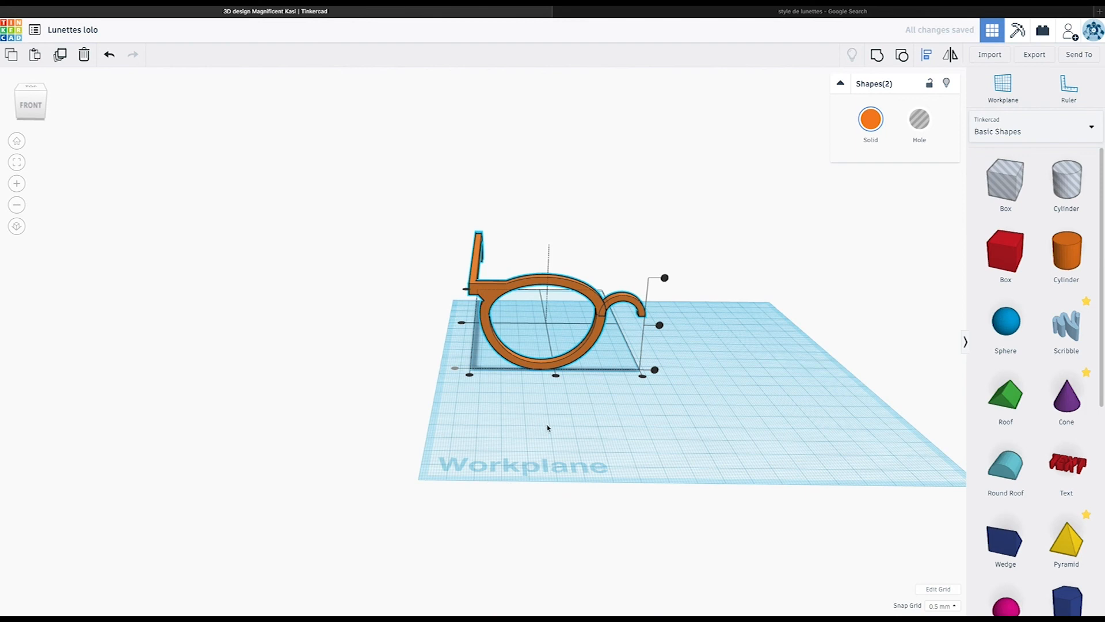
left_click(548, 428)
left_click(395, 389)
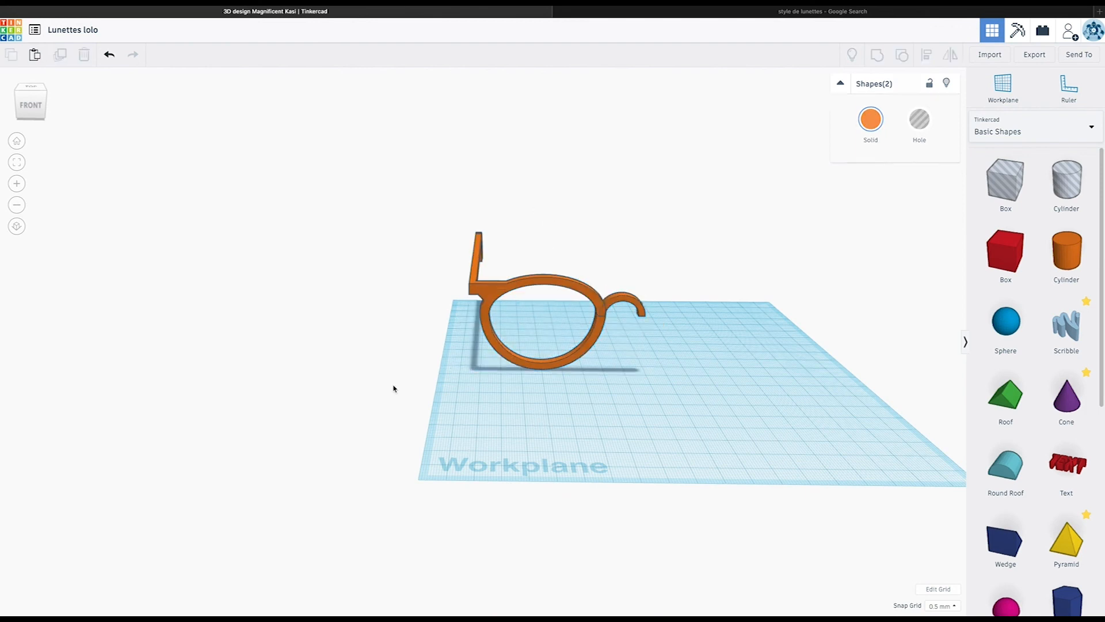
Duplicate the glasses half about 80 mm across to the free end of the bridge and mirror the copy left to right
left_click(526, 286)
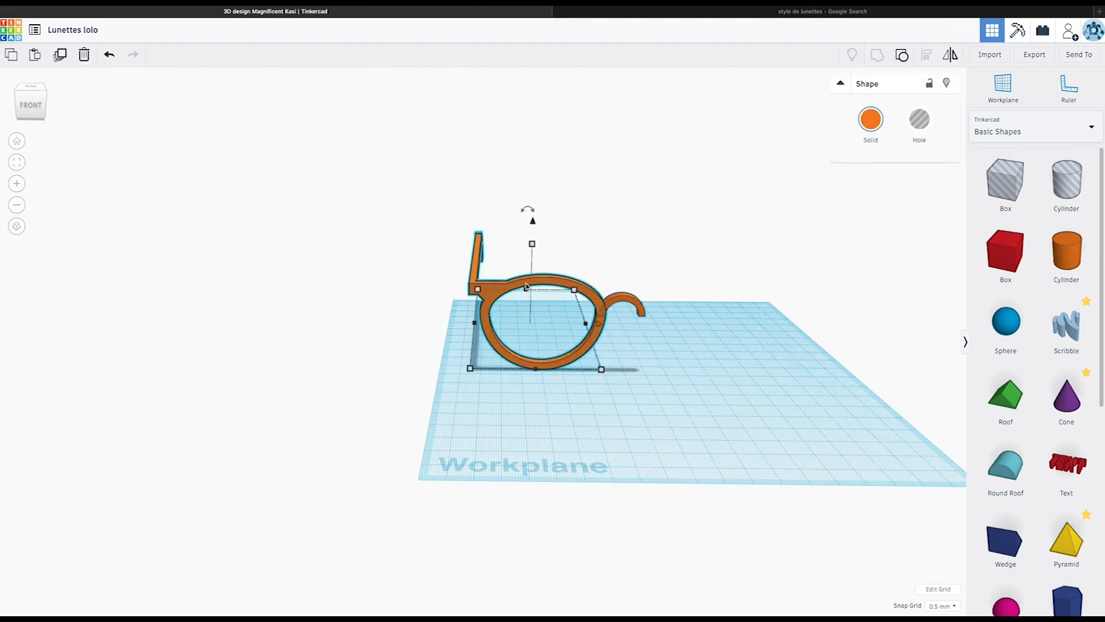
left_click_drag(526, 286, 695, 281, "alt")
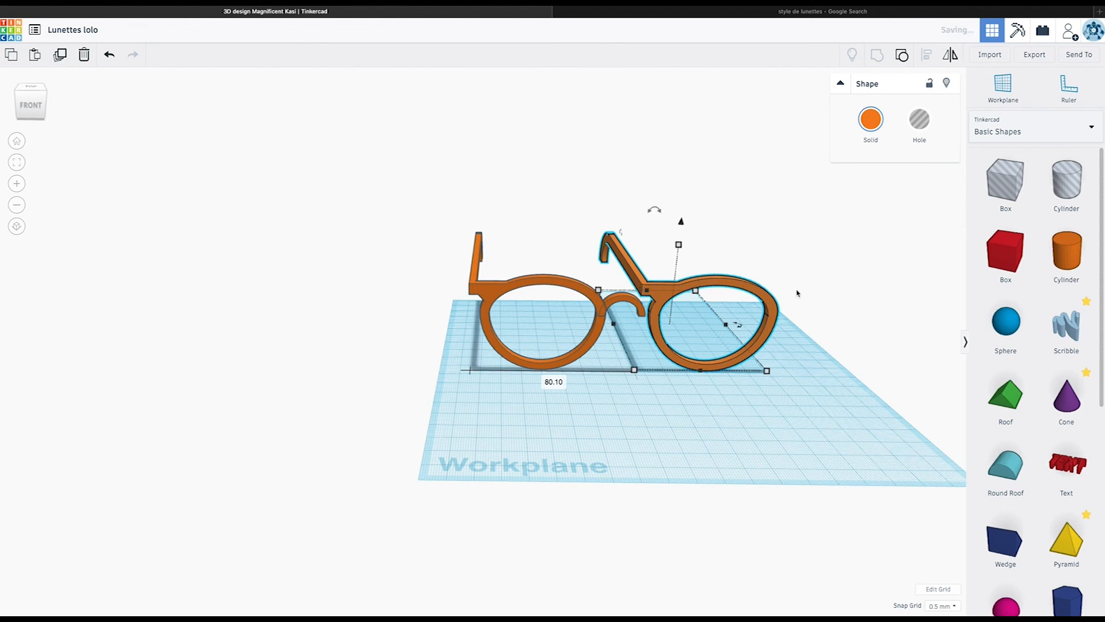
left_click(952, 60)
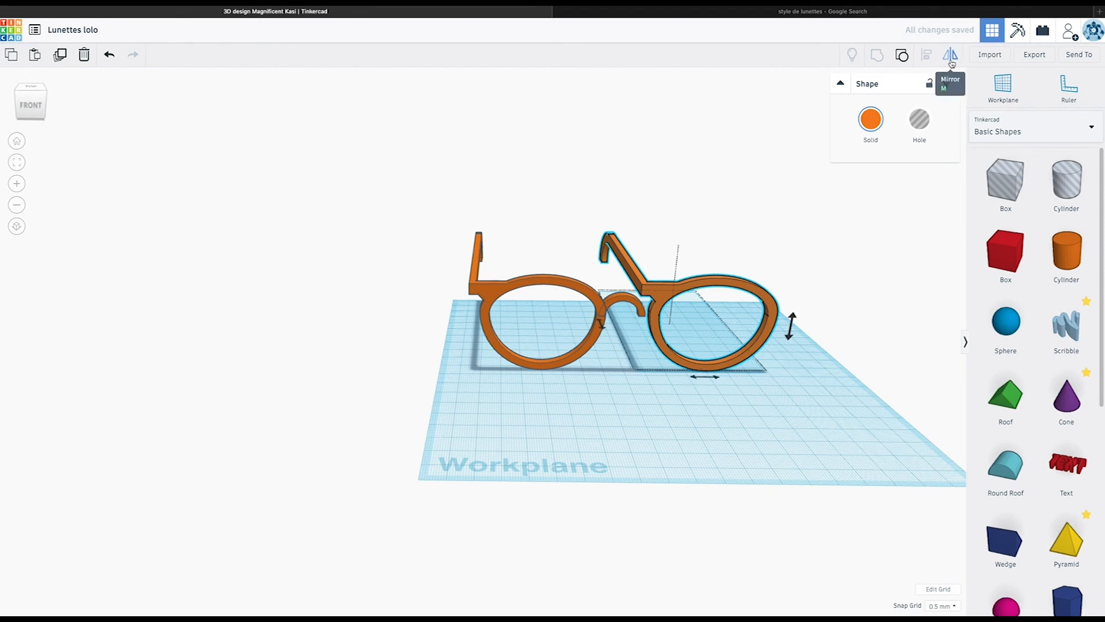
left_click(698, 379)
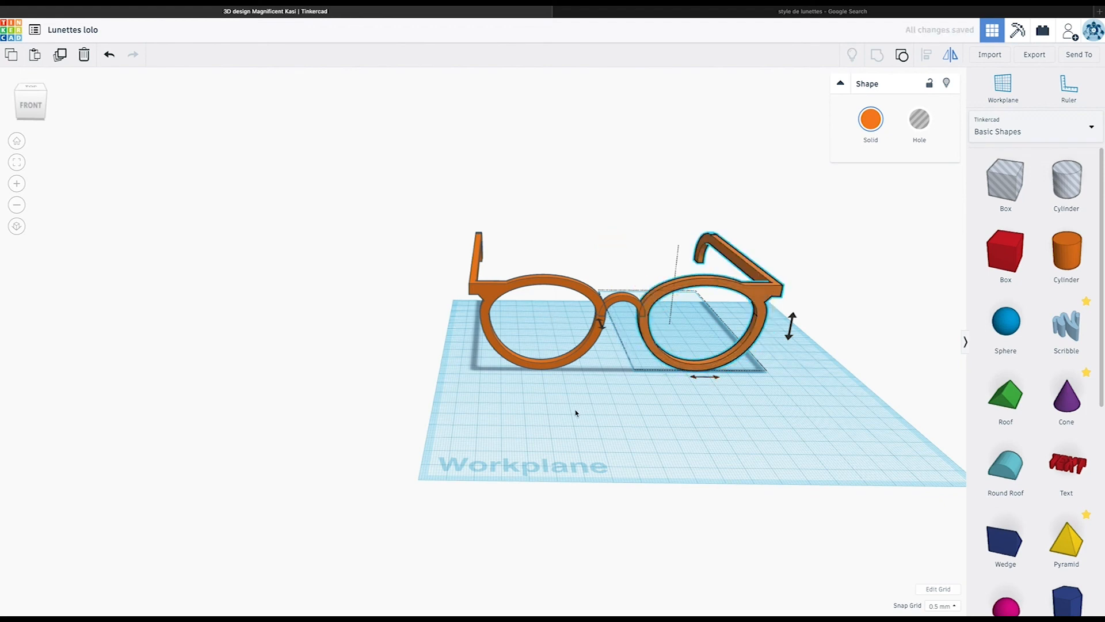
Nudge the mirrored half slightly toward the bridge so its rim overlaps the arch's free end
scroll(573, 413, "down", 3)
scroll(574, 413, "up", 5)
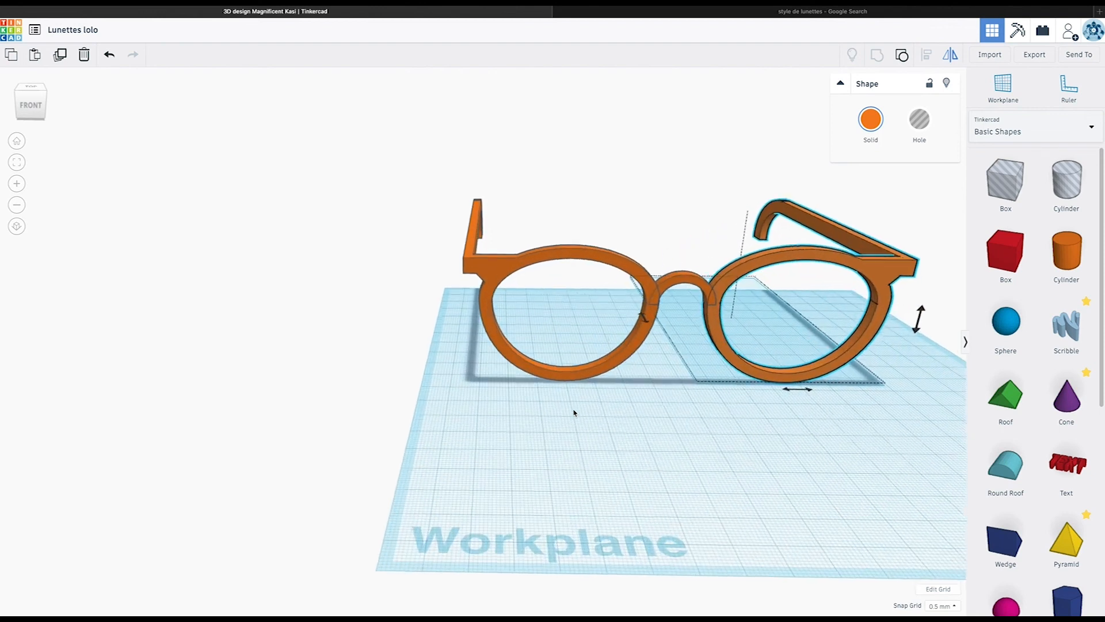
scroll(531, 401, "up", 5)
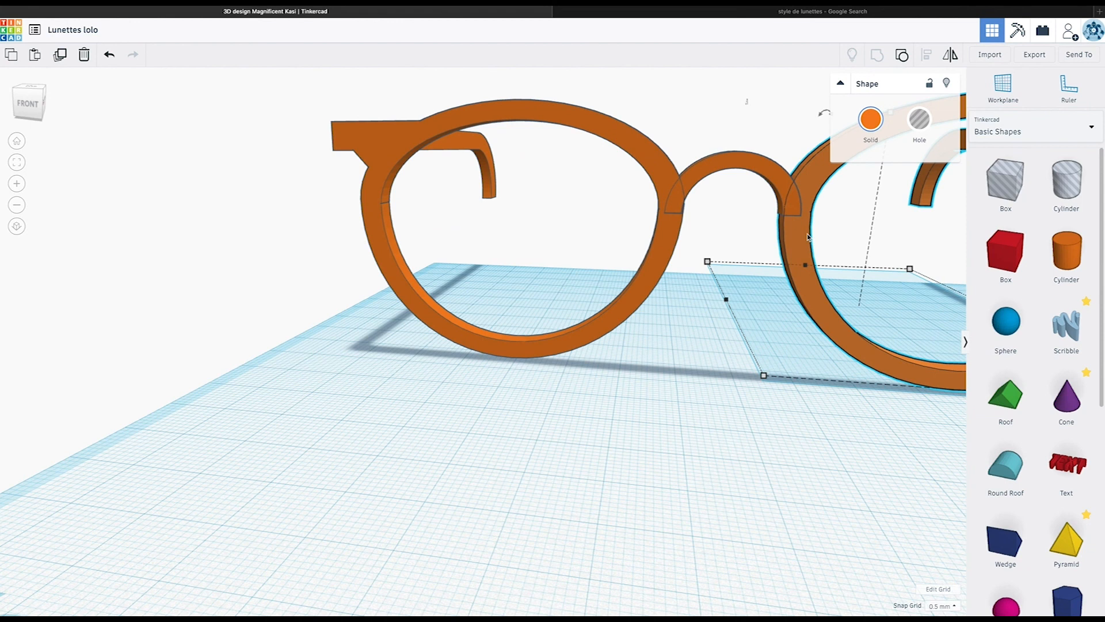
left_click_drag(808, 237, 805, 237)
Group both glasses halves and the nose bridge into a single shape
scroll(744, 102, "down", 5)
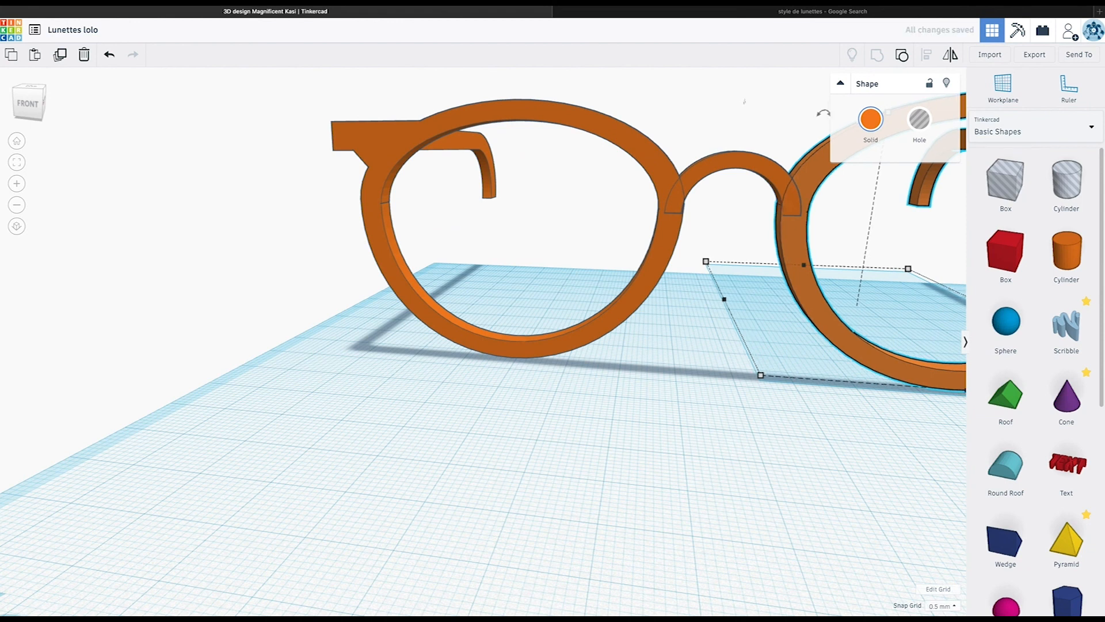
scroll(454, 114, "down", 2)
left_click_drag(429, 181, 785, 377)
key("ctrl+g")
Try a pale yellow preset on the grouped glasses and settle on the light orange preset
left_click(870, 119)
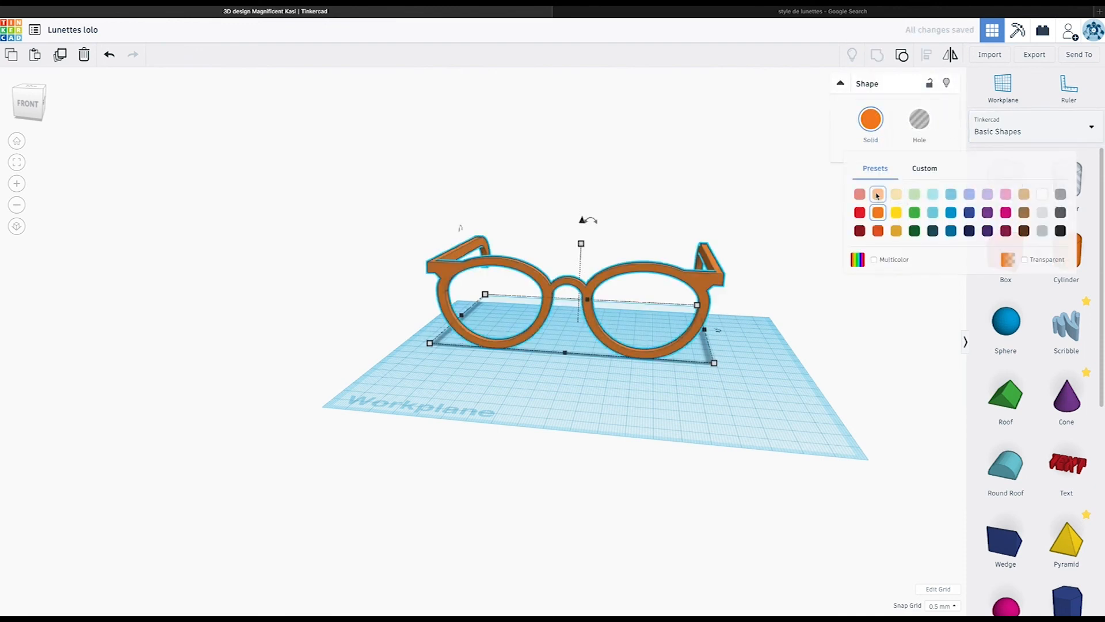
left_click(896, 194)
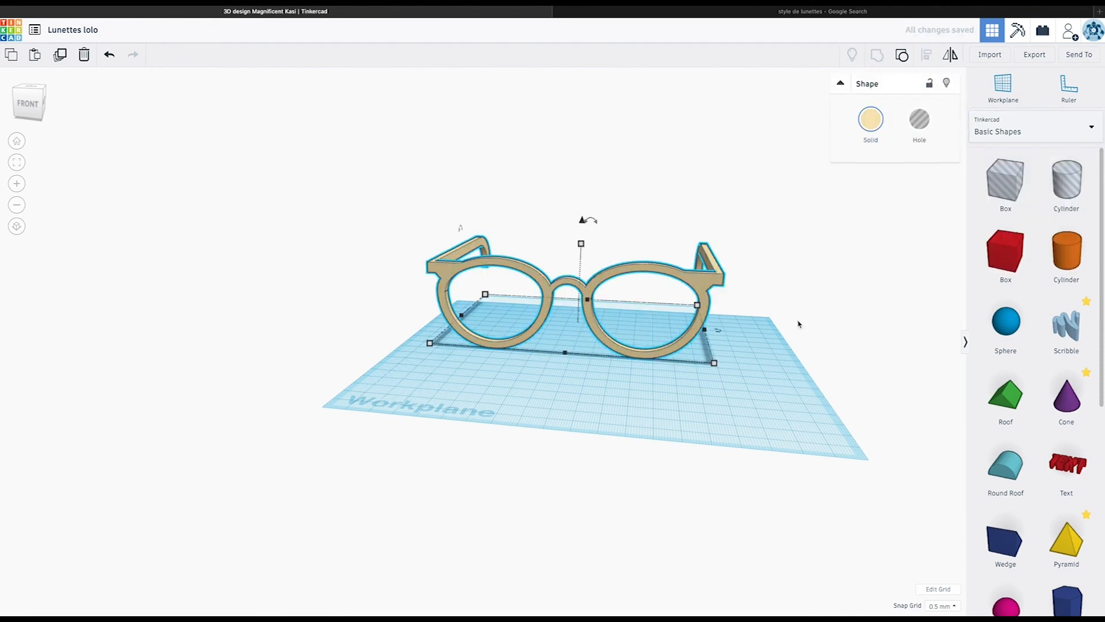
left_click(871, 119)
left_click(877, 194)
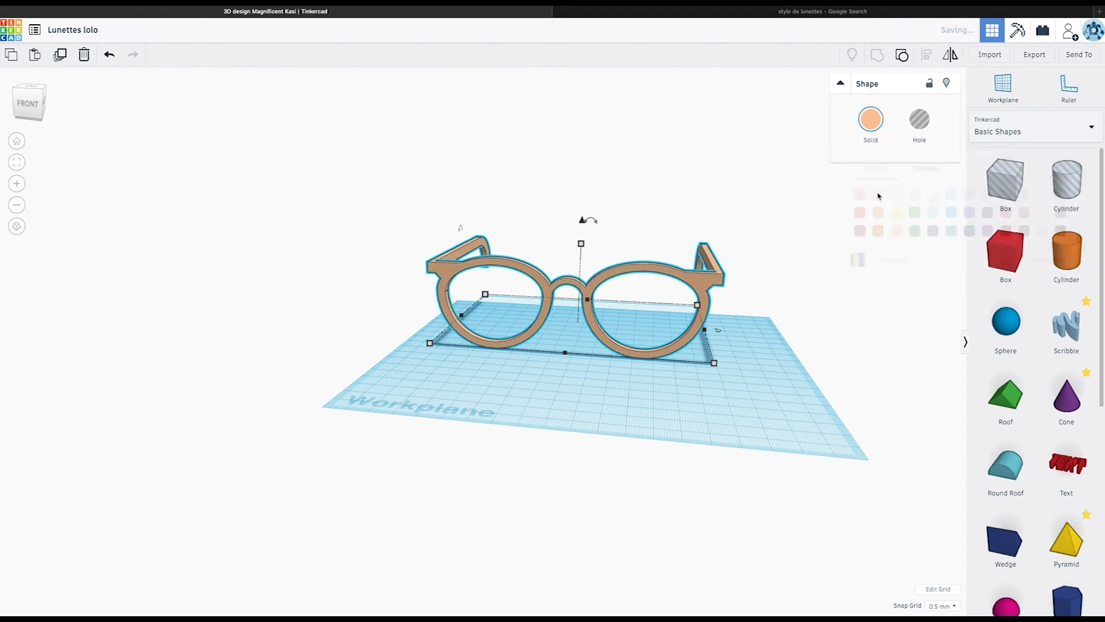
Ungroup the glasses into halves and bridge, and ungroup those again into their component shapes
right_click_drag(787, 260, 401, 400)
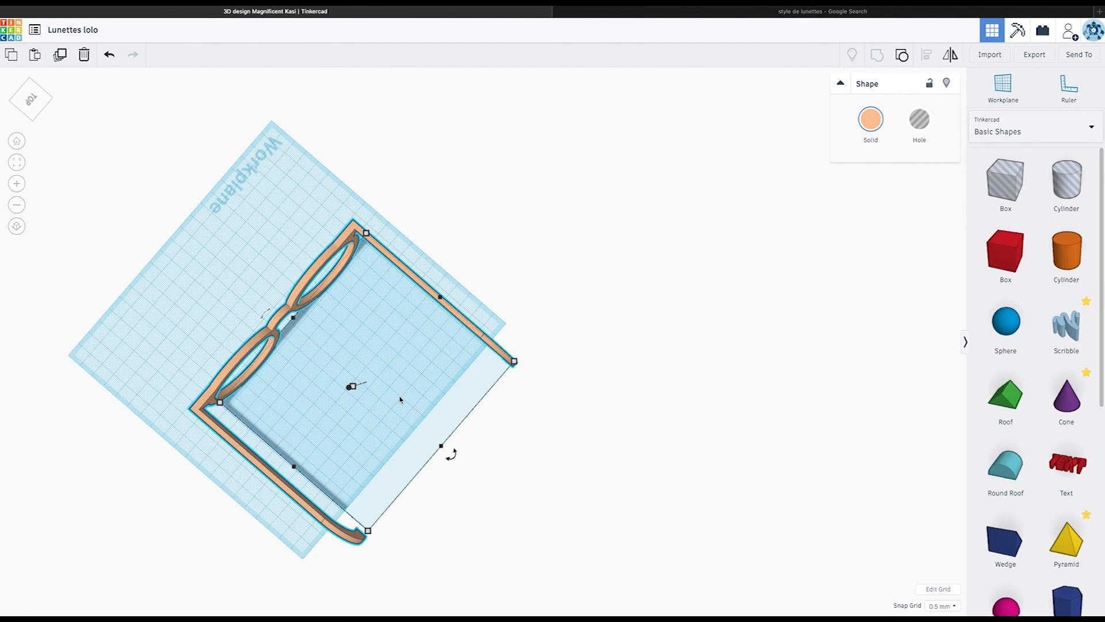
right_click_drag(181, 315, 345, 165)
right_click_drag(561, 173, 386, 236)
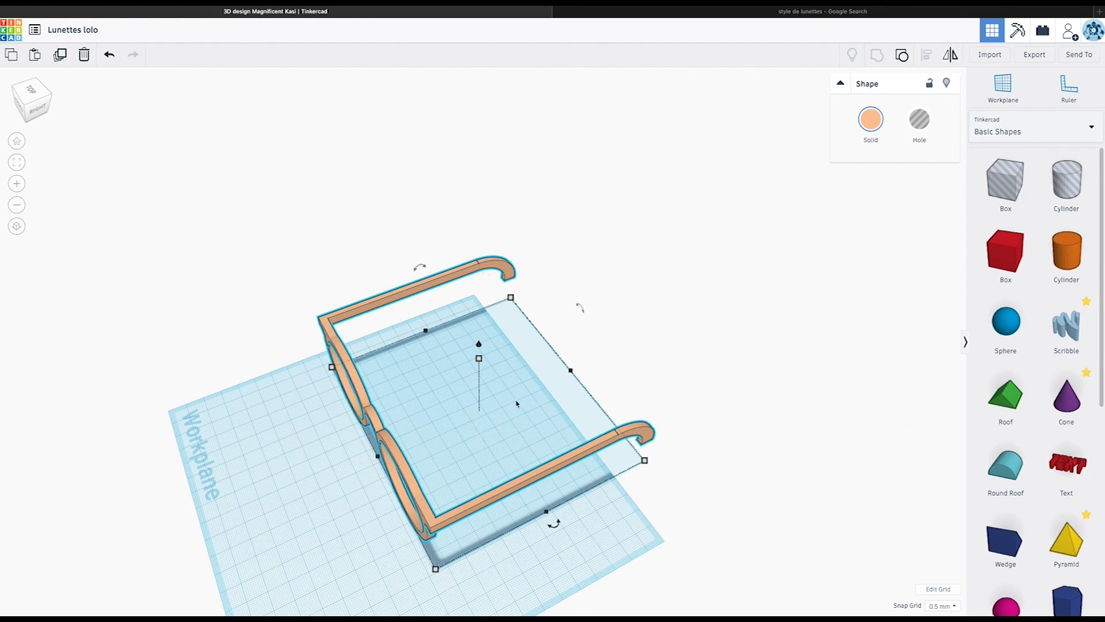
left_click(901, 56)
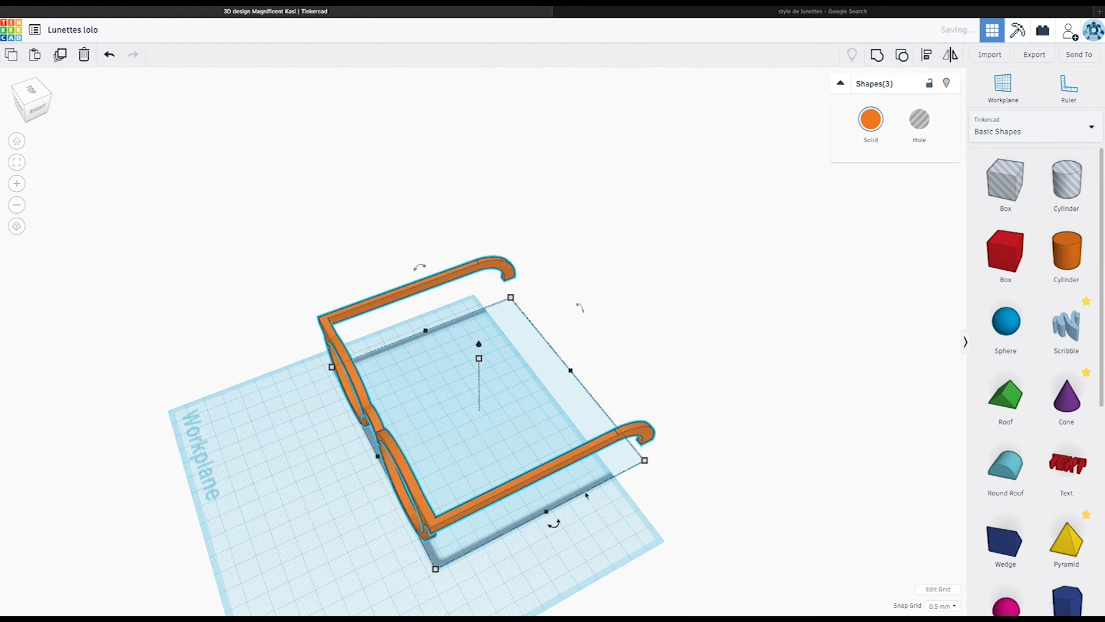
right_click_drag(621, 538, 345, 454)
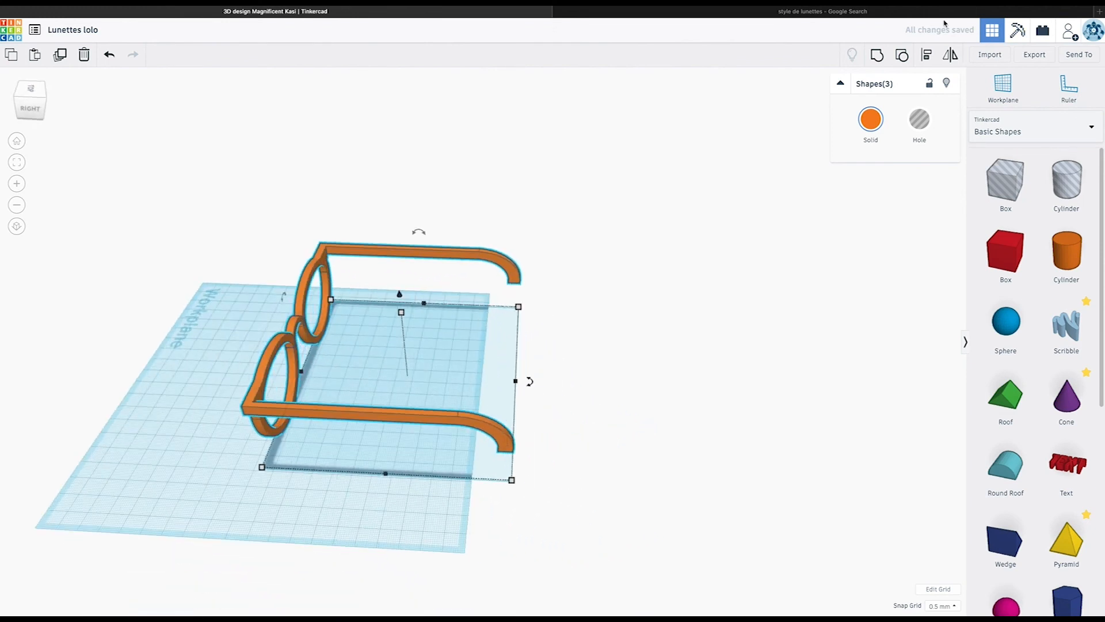
key("ctrl+shift+g")
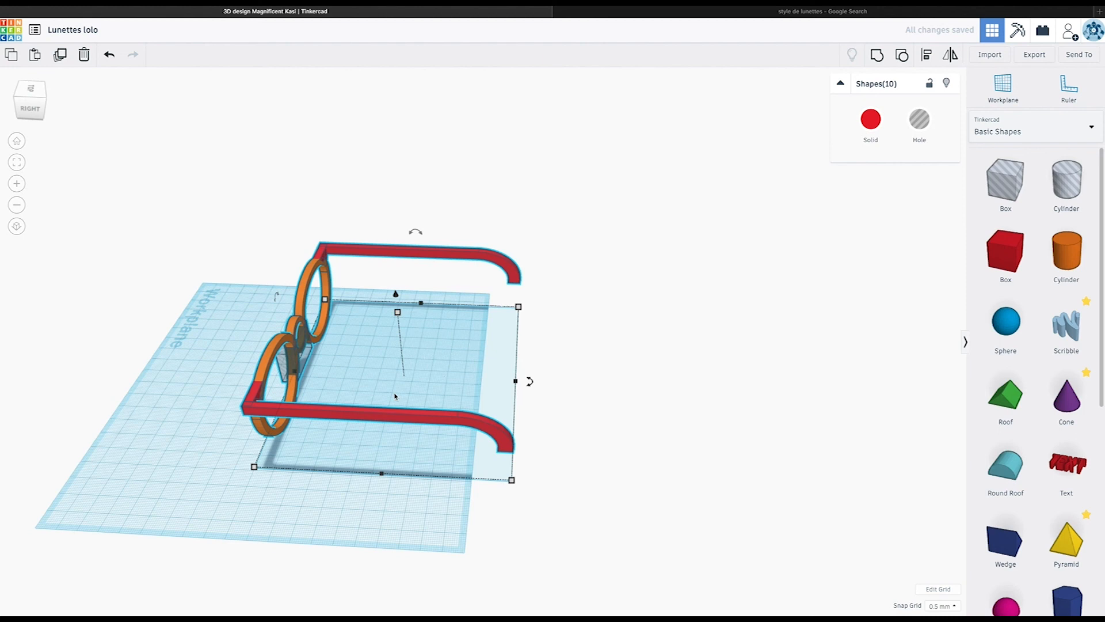
right_click_drag(316, 385, 516, 374)
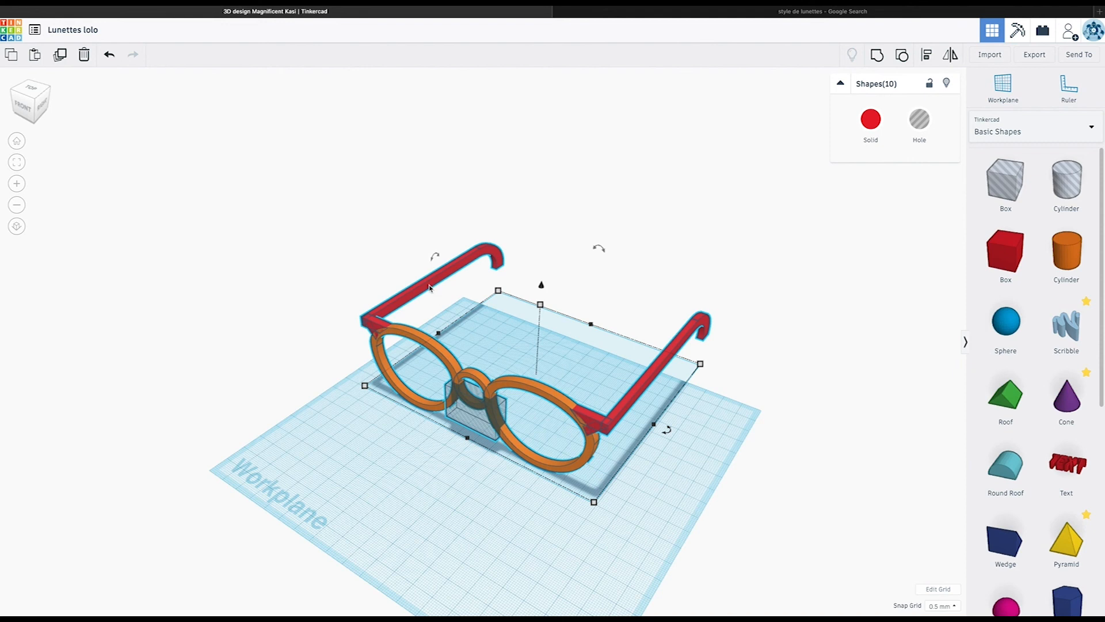
Pull one temple arm and its red hinge piece away from the lens frame as separate parts
left_click(647, 299)
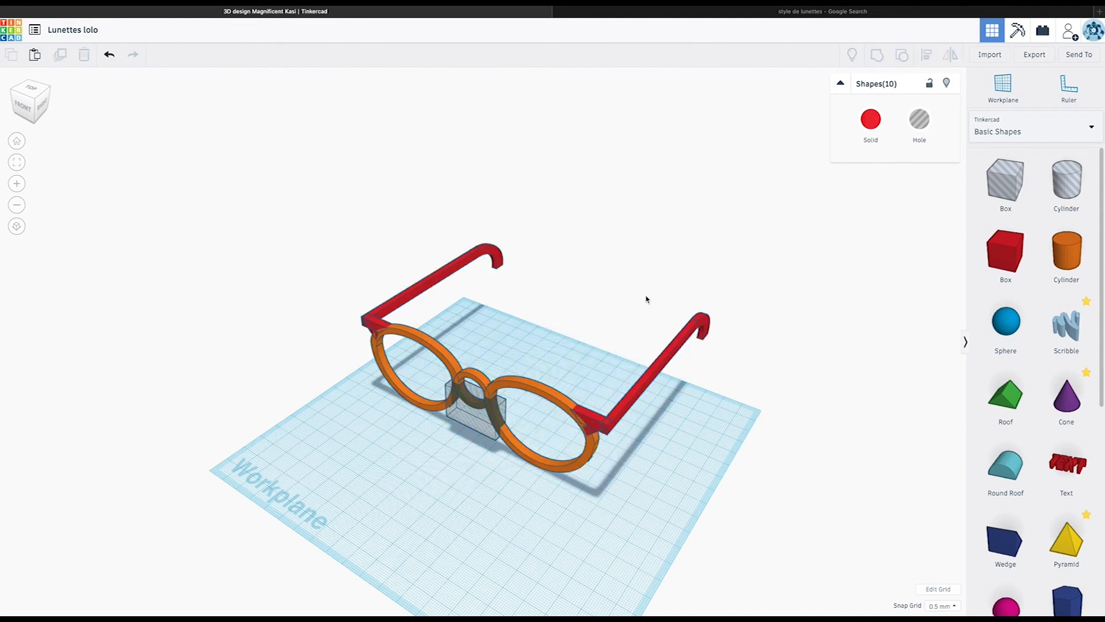
left_click(658, 373)
left_click_drag(658, 373, 717, 351)
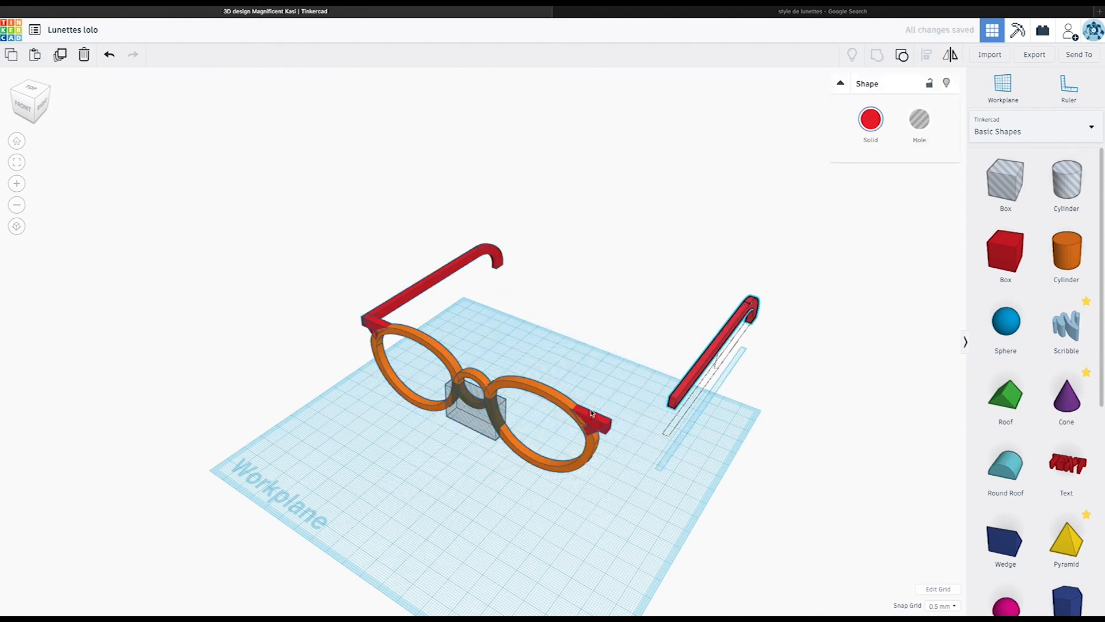
left_click_drag(594, 420, 660, 377)
Undo the part moves and the ungrouping to restore the single light orange pair of glasses
key("super+z")
key("super+z")
key("super+z")
left_click(660, 377)
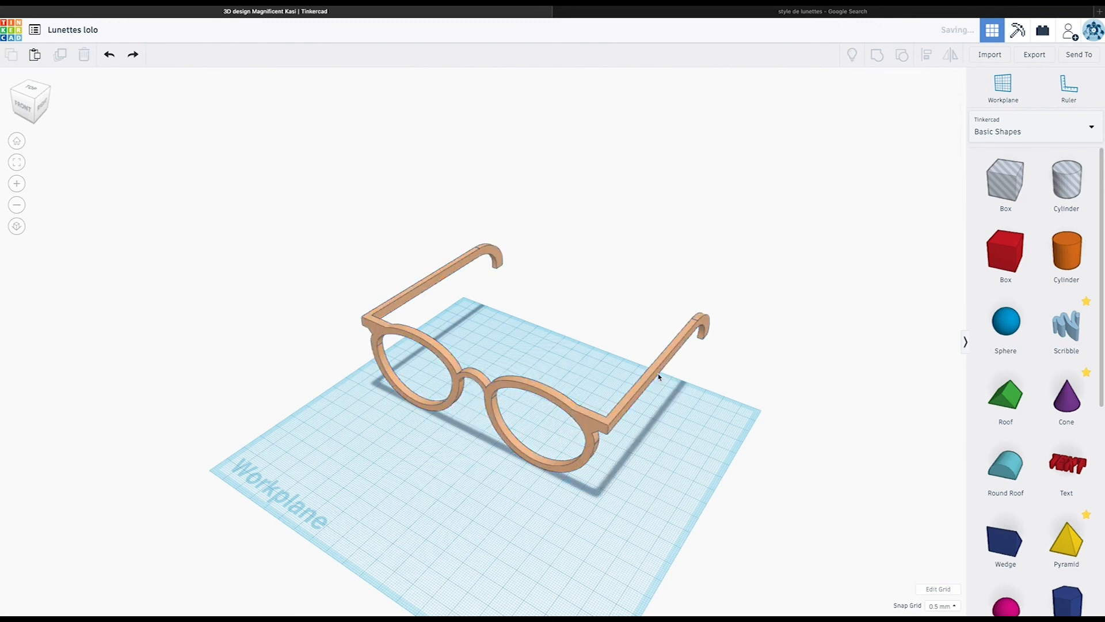
Move the grouped glasses about 75 mm forward and about 15 mm sideways on the workplane
right_click_drag(447, 397, 541, 366)
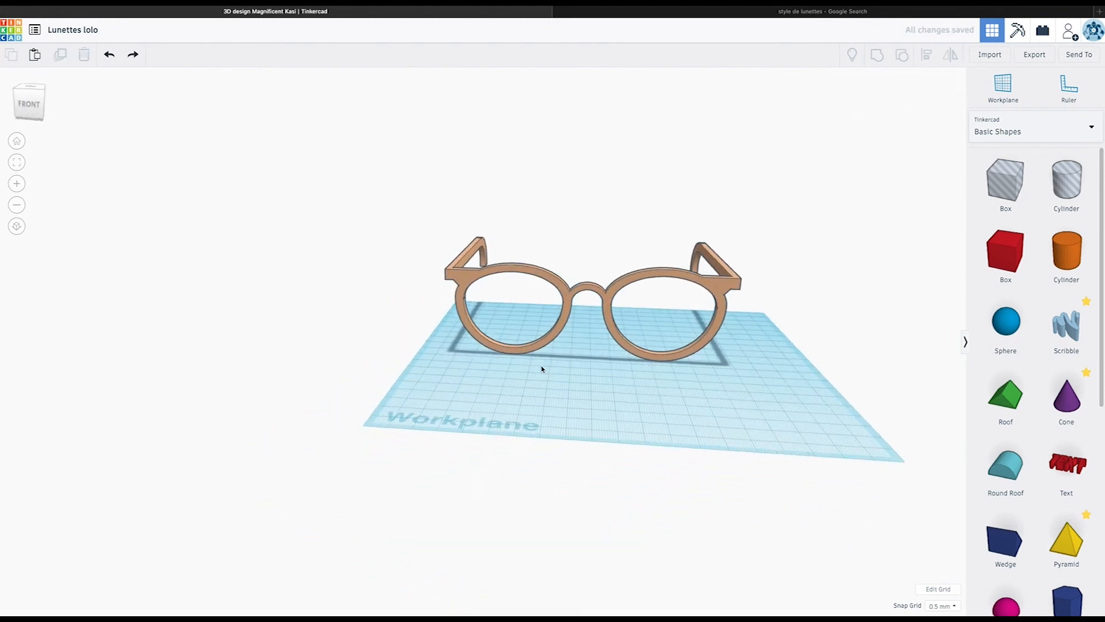
left_click_drag(605, 310, 649, 360)
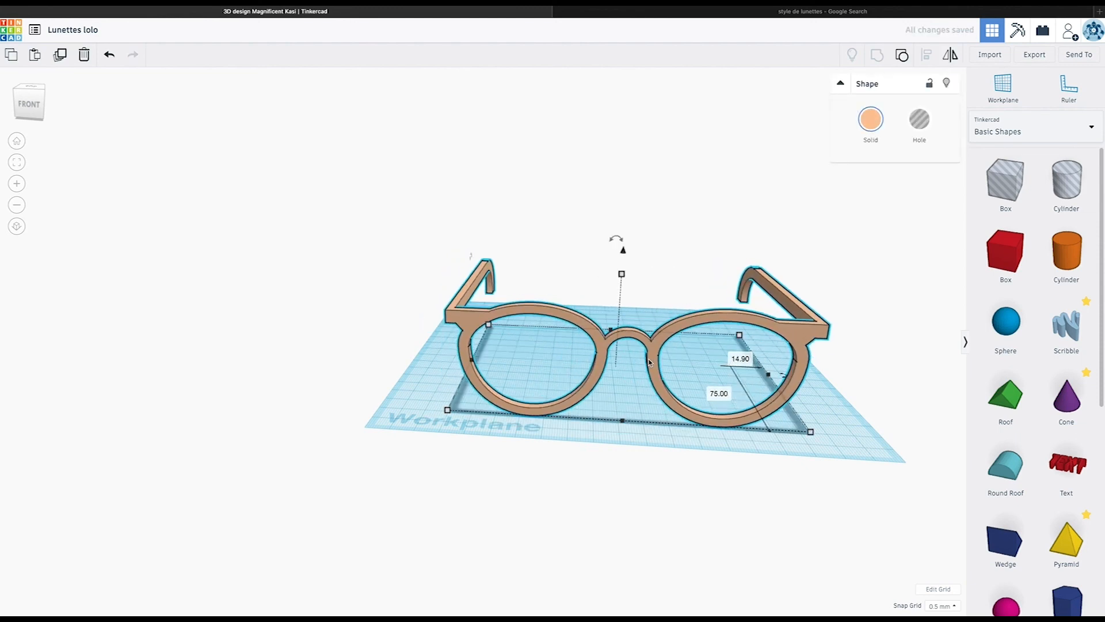
right_click_drag(649, 361, 762, 387)
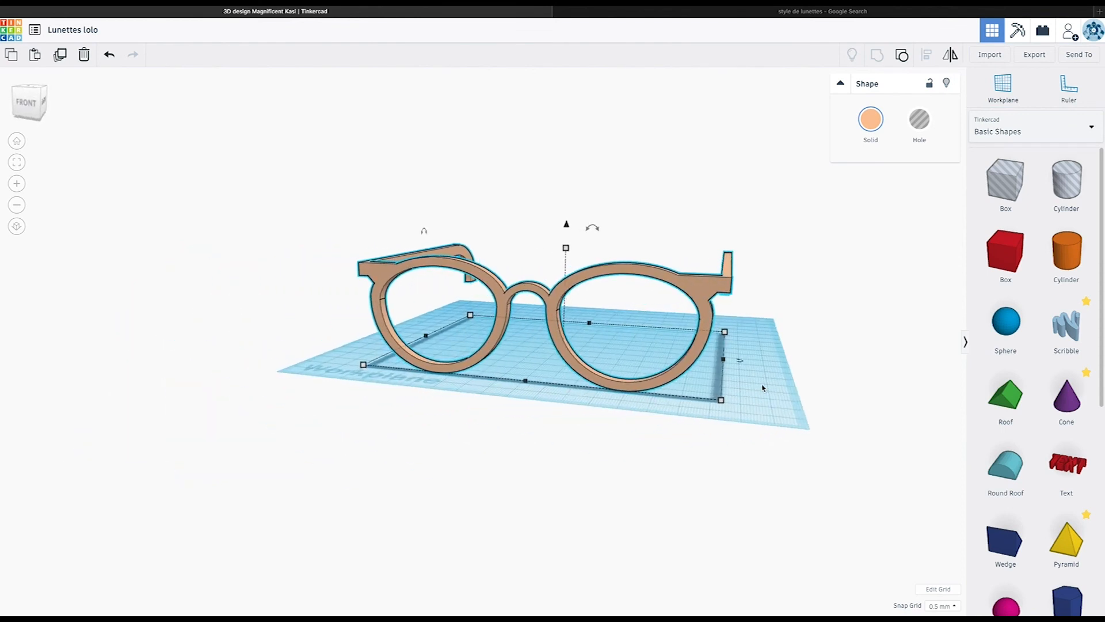